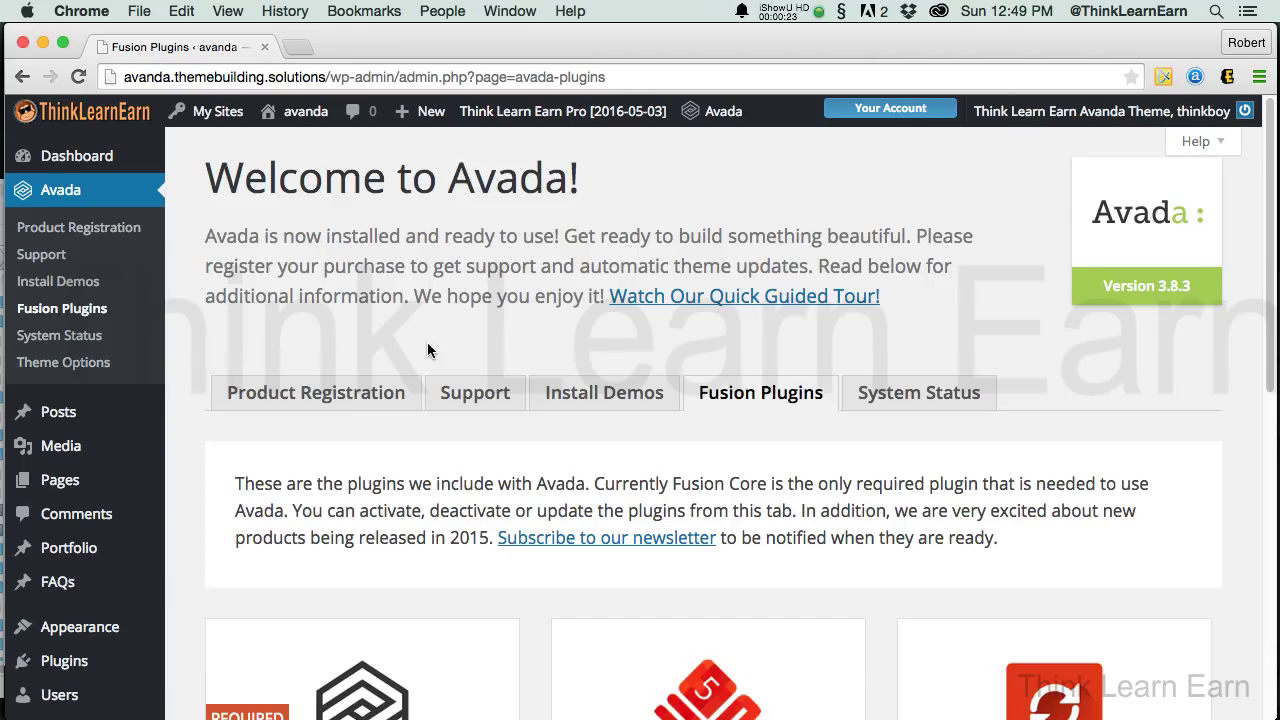
Review the plugins bundled with Avada on the Fusion Plugins page.
drag(1268, 378, 1268, 380)
scroll(1268, 380, down, 5)
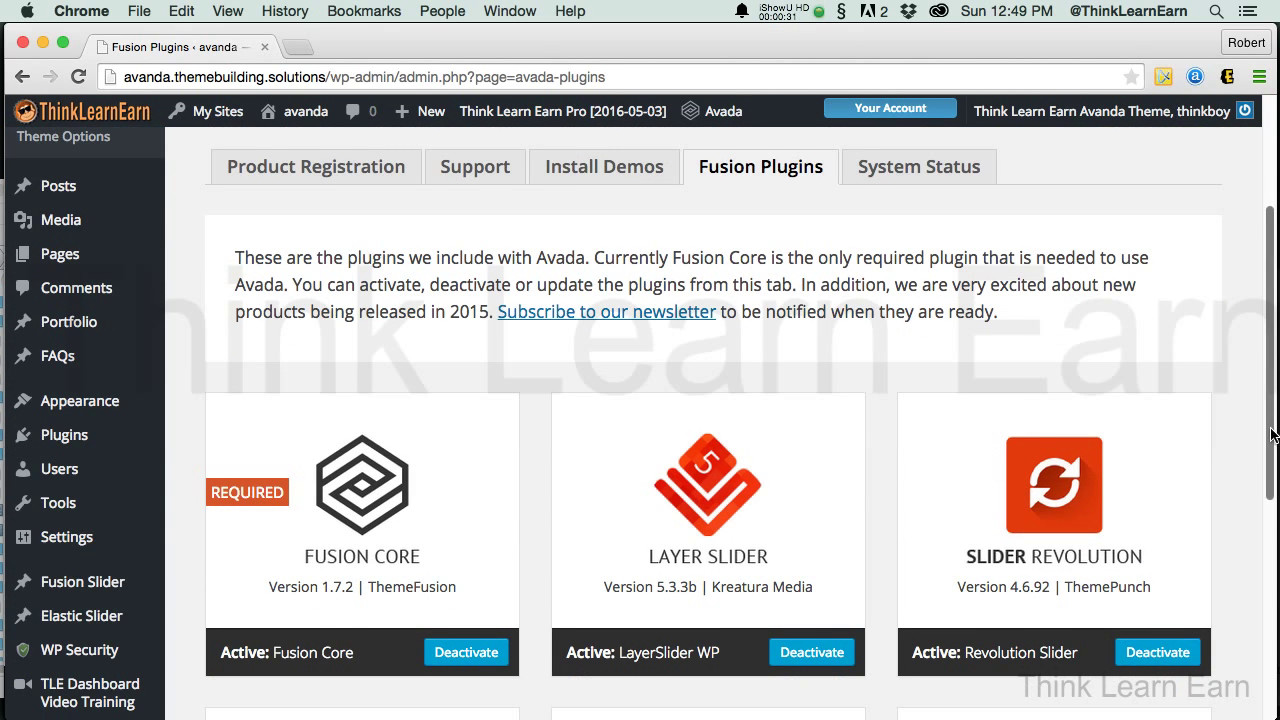
scroll(1270, 430, up, 5)
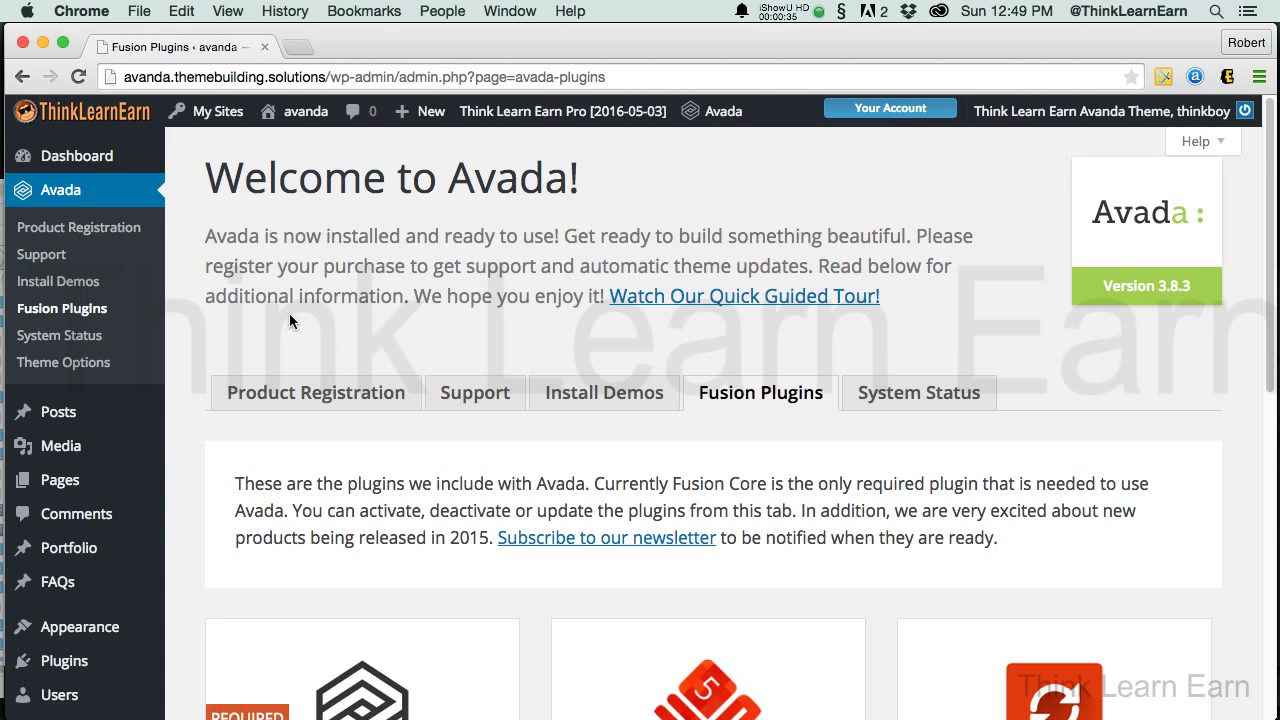
Open Avada's Install Demos page and bring the available demo thumbnails into view.
click(88, 288)
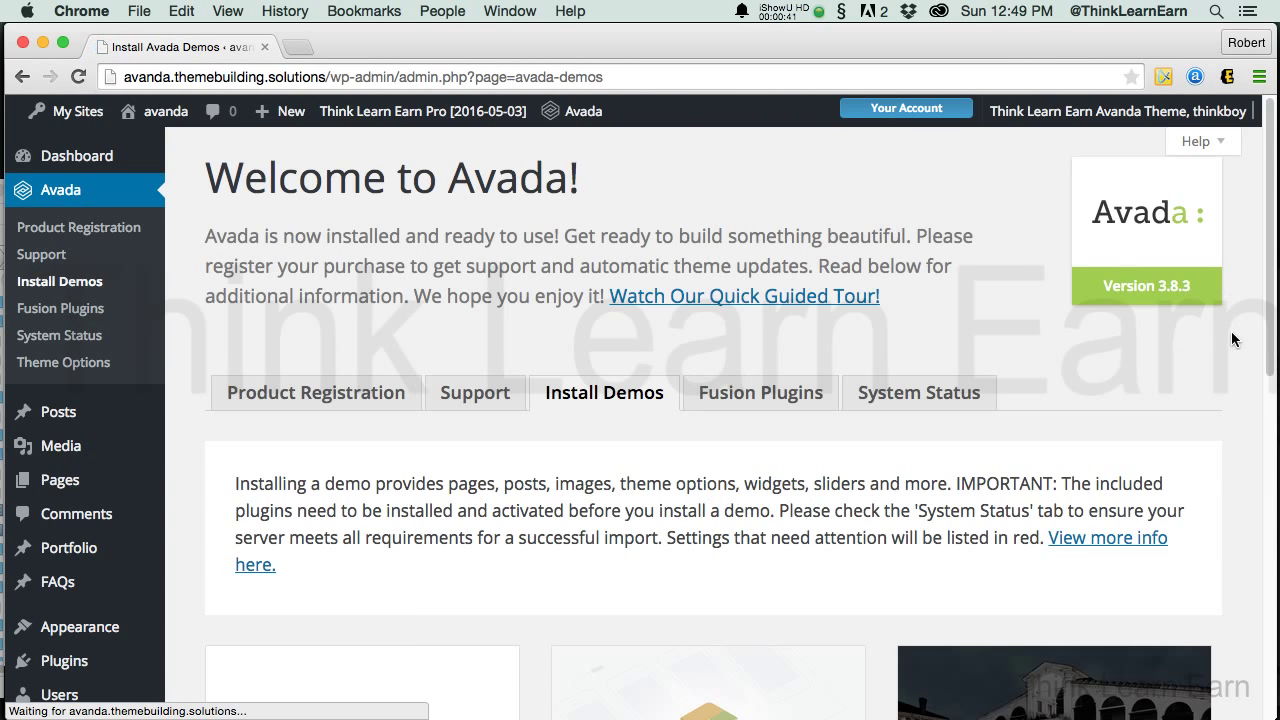
drag(1266, 320, 1268, 492)
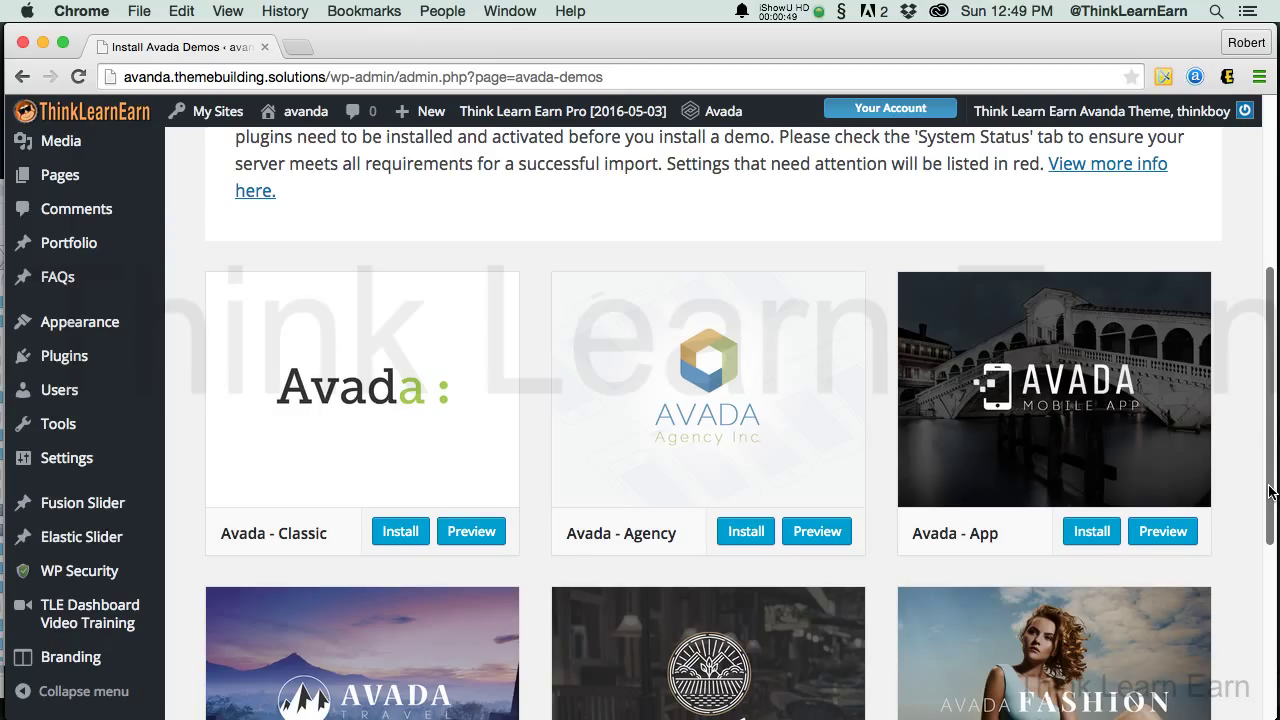
scroll(1268, 492, down, 2)
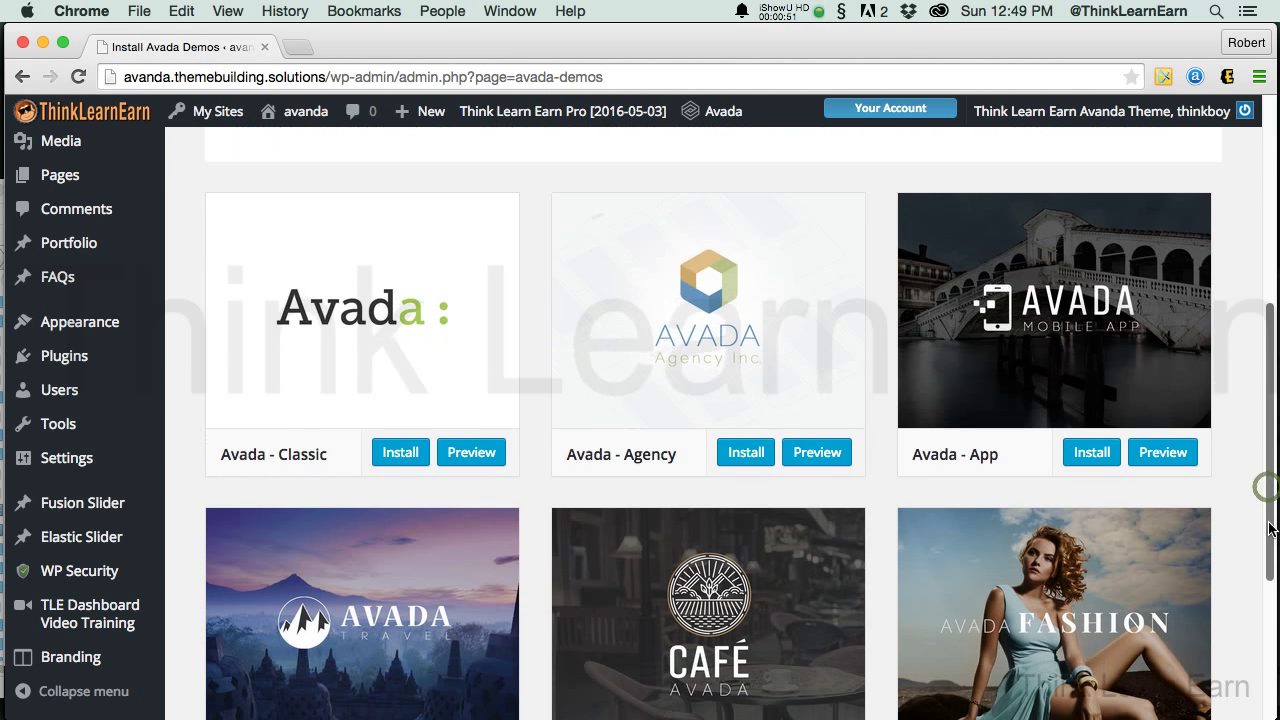
Preview the Avada - Classic live demo, look through its homepage, and close the preview.
mouse_move(400, 451)
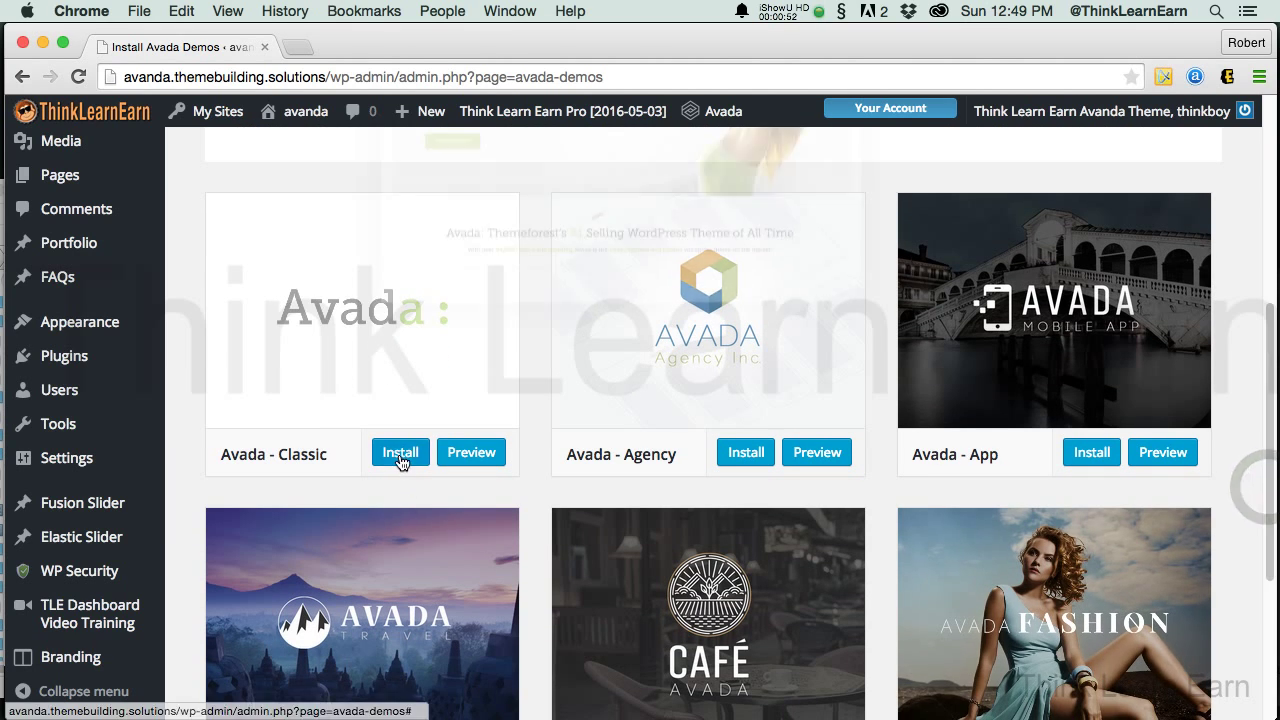
click(474, 455)
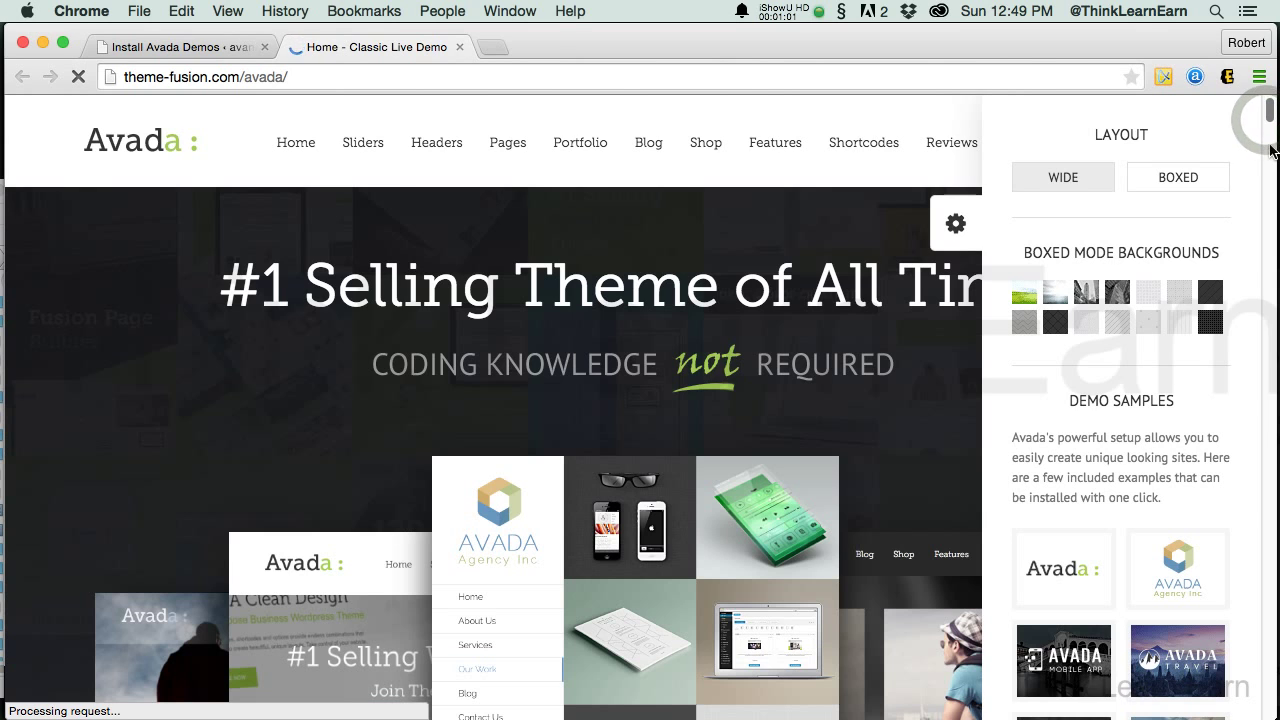
scroll(1268, 140, down, 5)
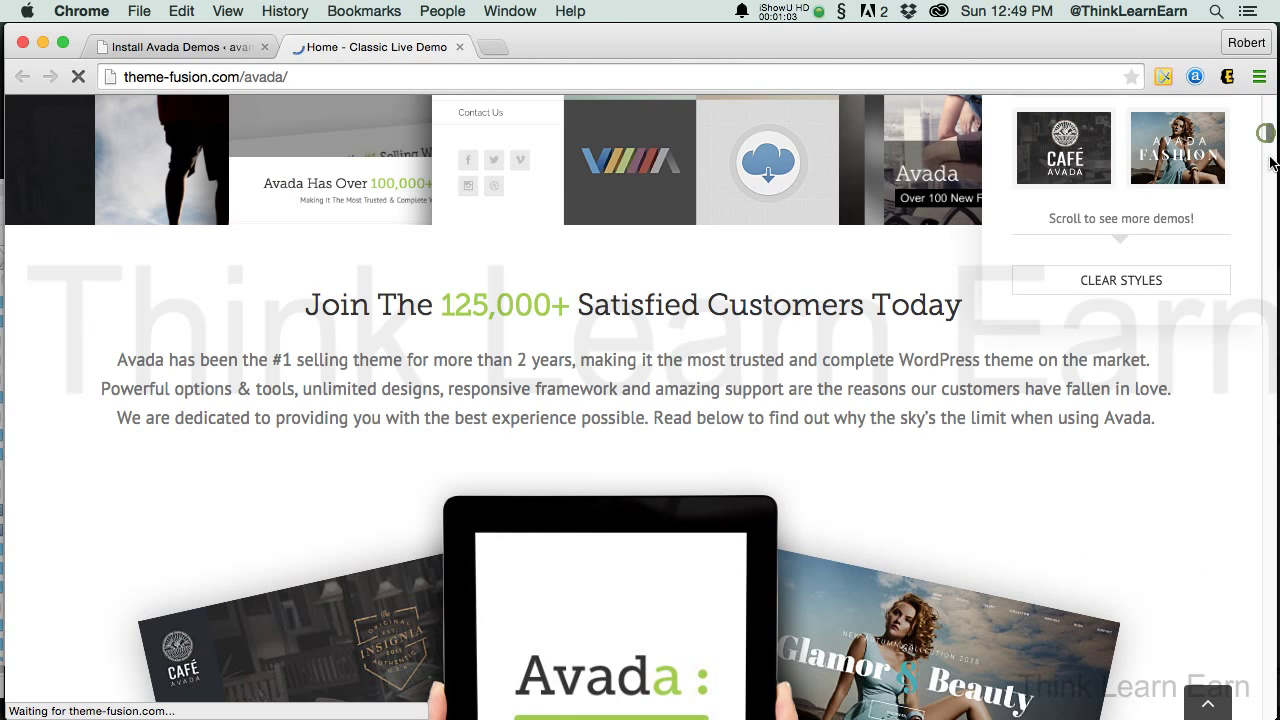
scroll(1268, 135, down, 5)
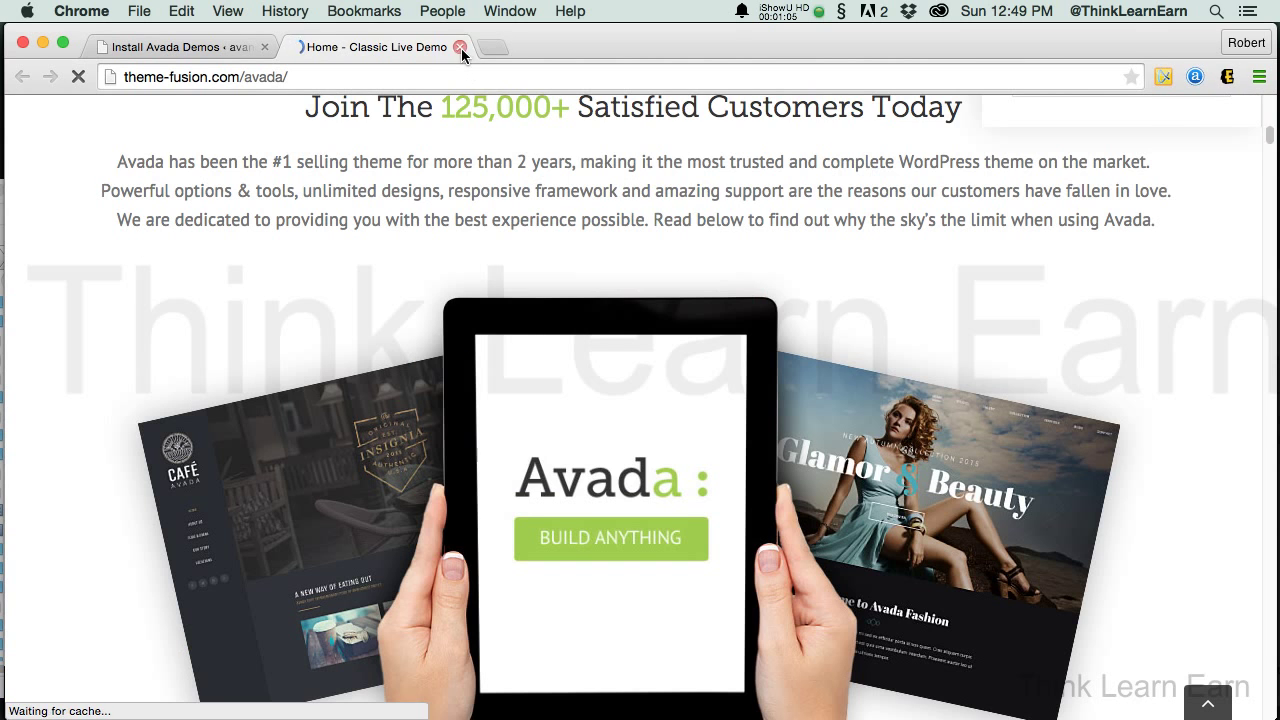
click(460, 47)
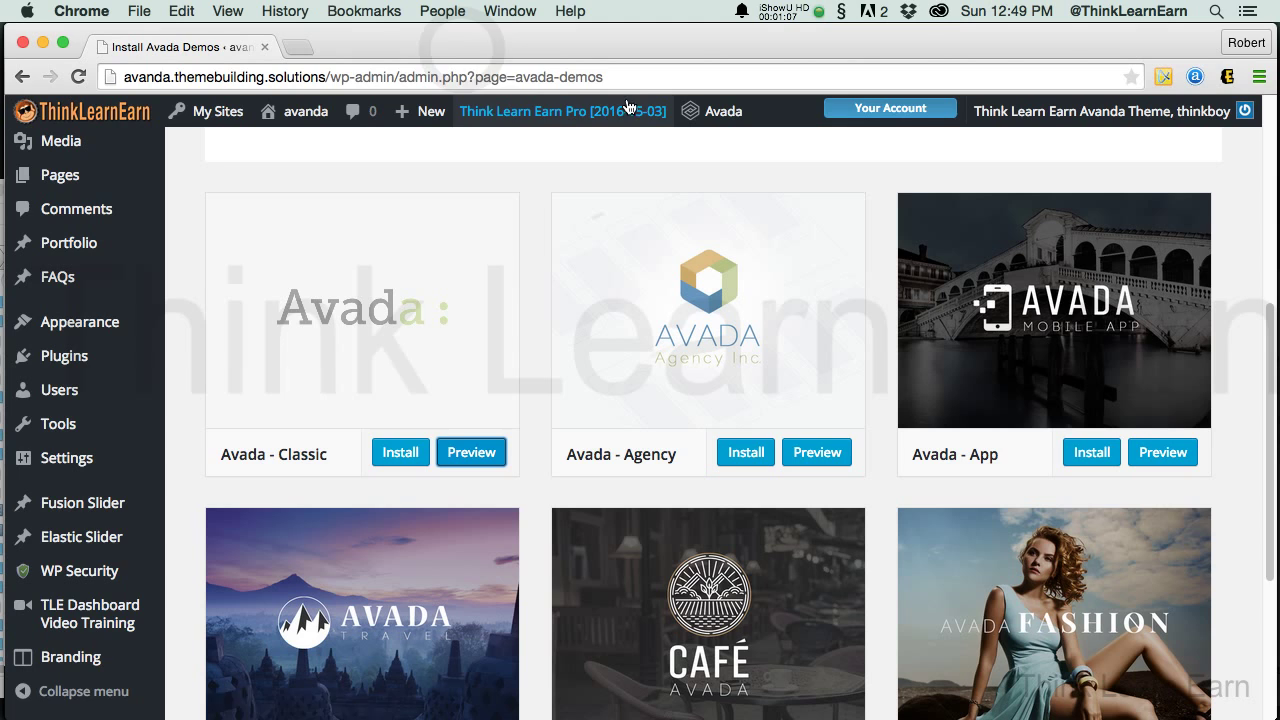
Install the Avada - Classic demo content and accept the import warning.
click(634, 78)
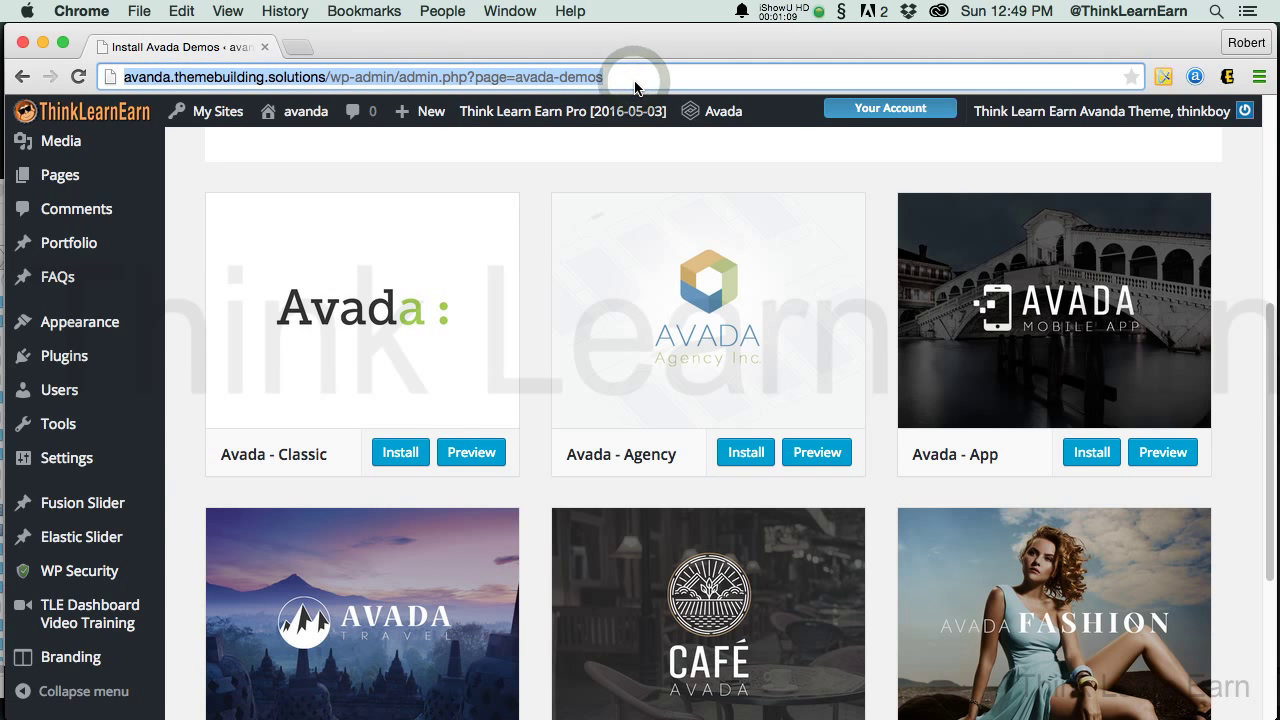
mouse_move(420, 374)
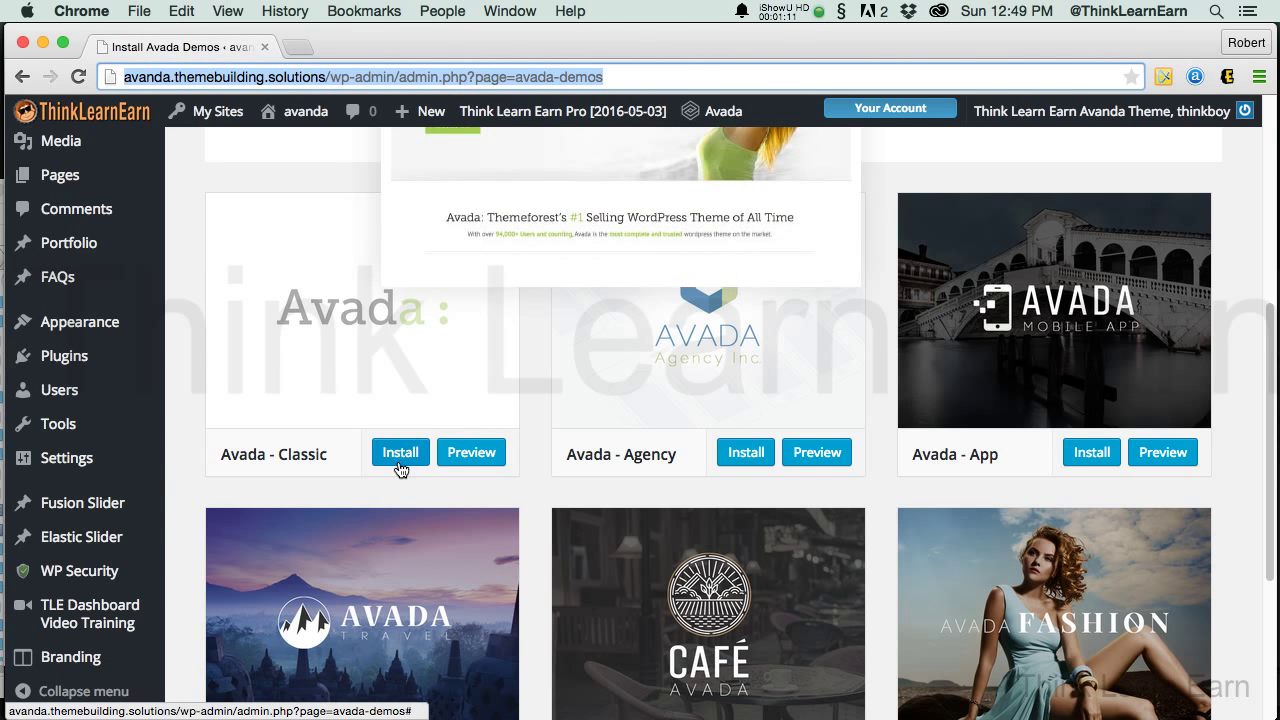
click(400, 462)
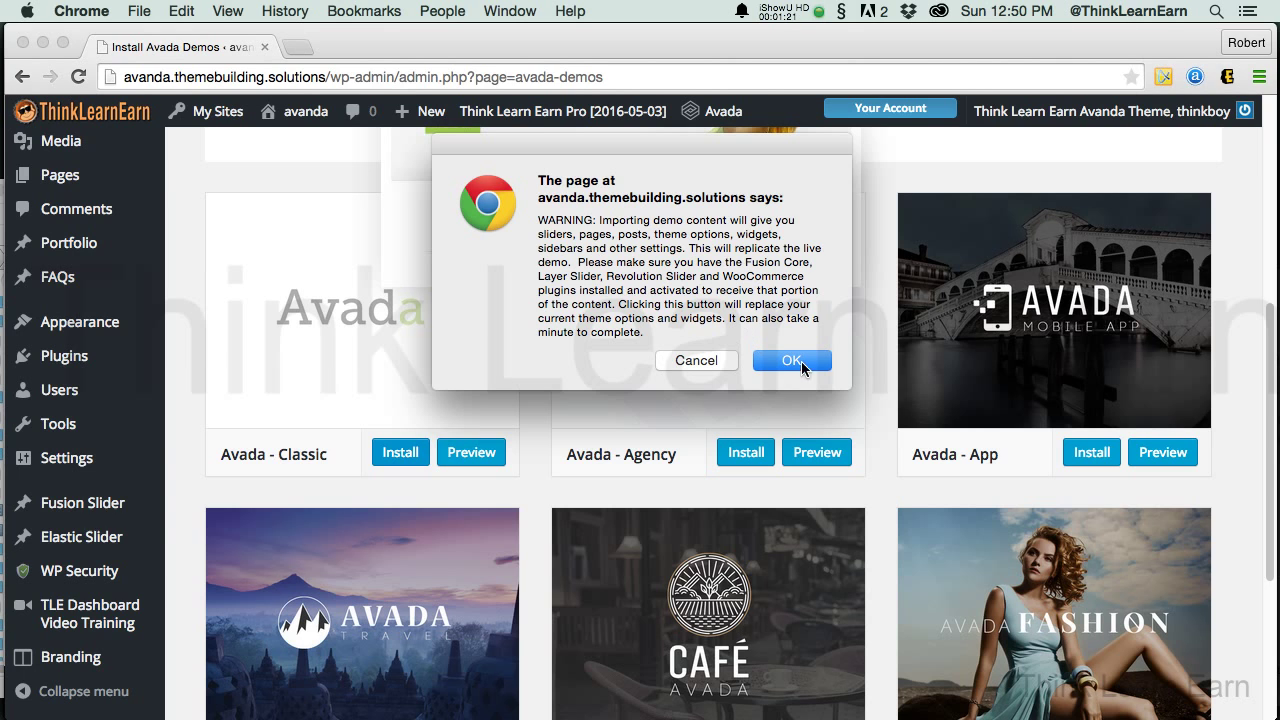
click(790, 362)
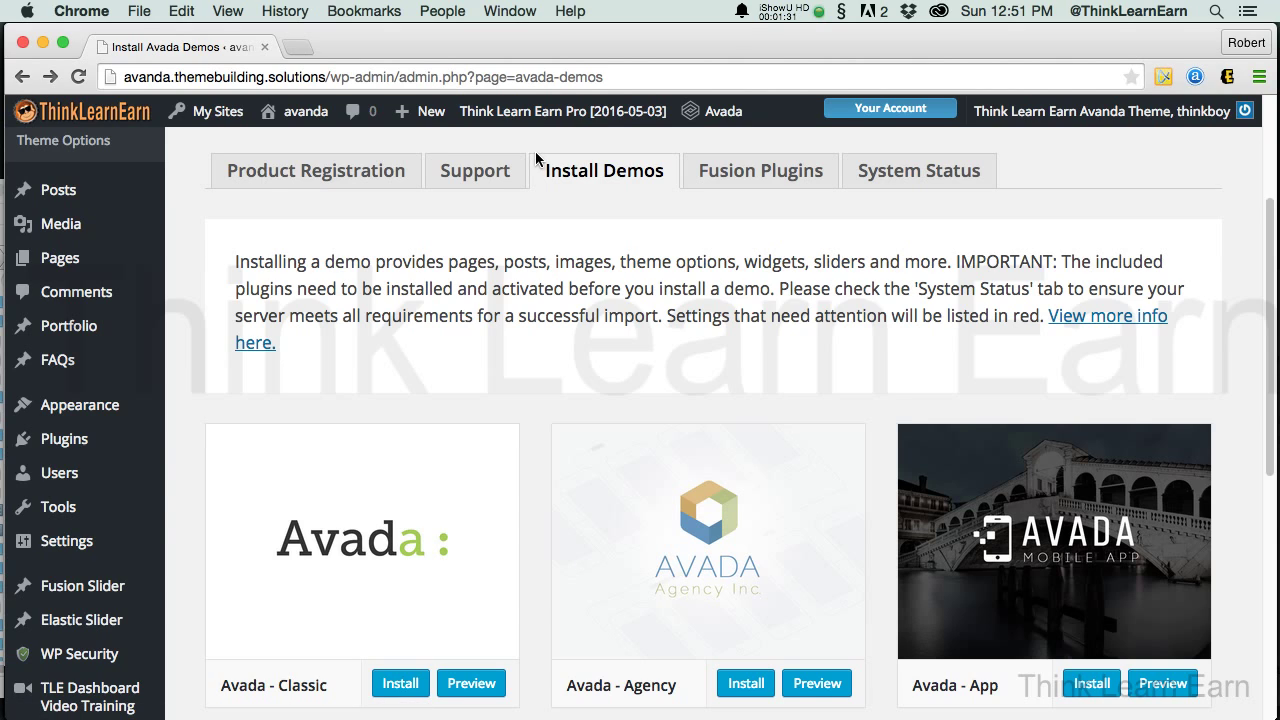
Open the list of all pages to review the imported demo pages.
mouse_move(94, 262)
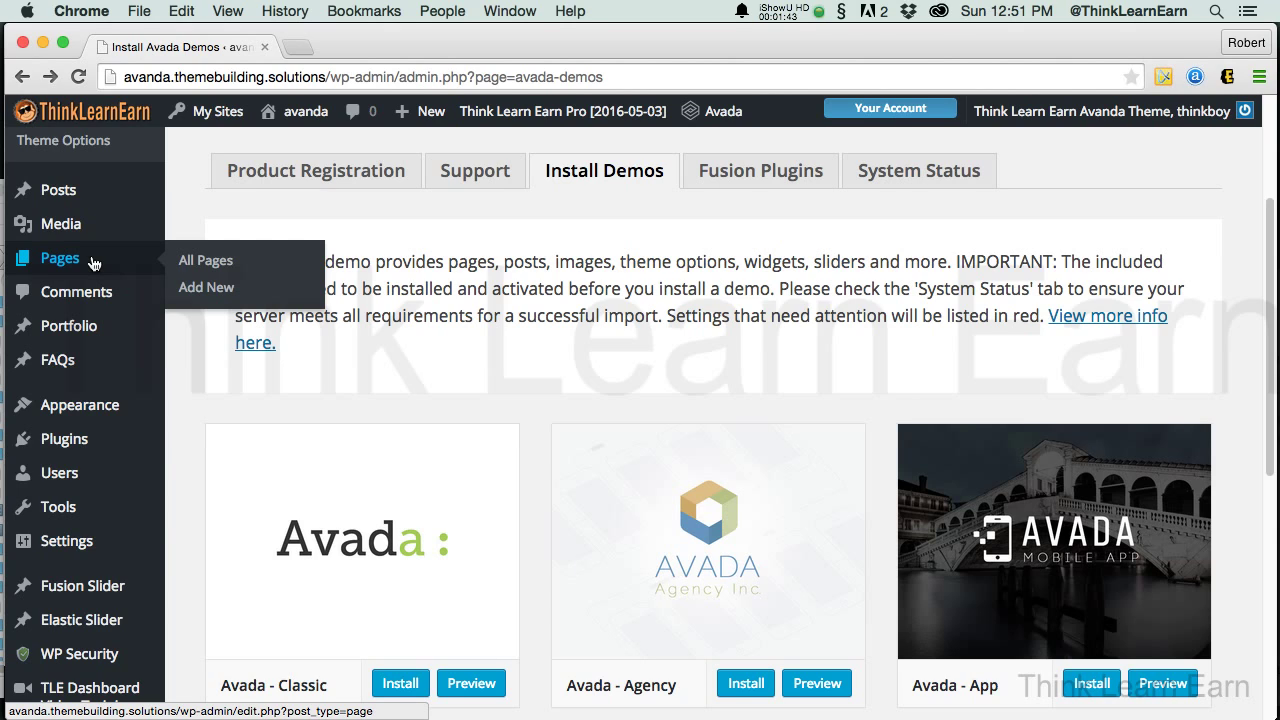
click(192, 261)
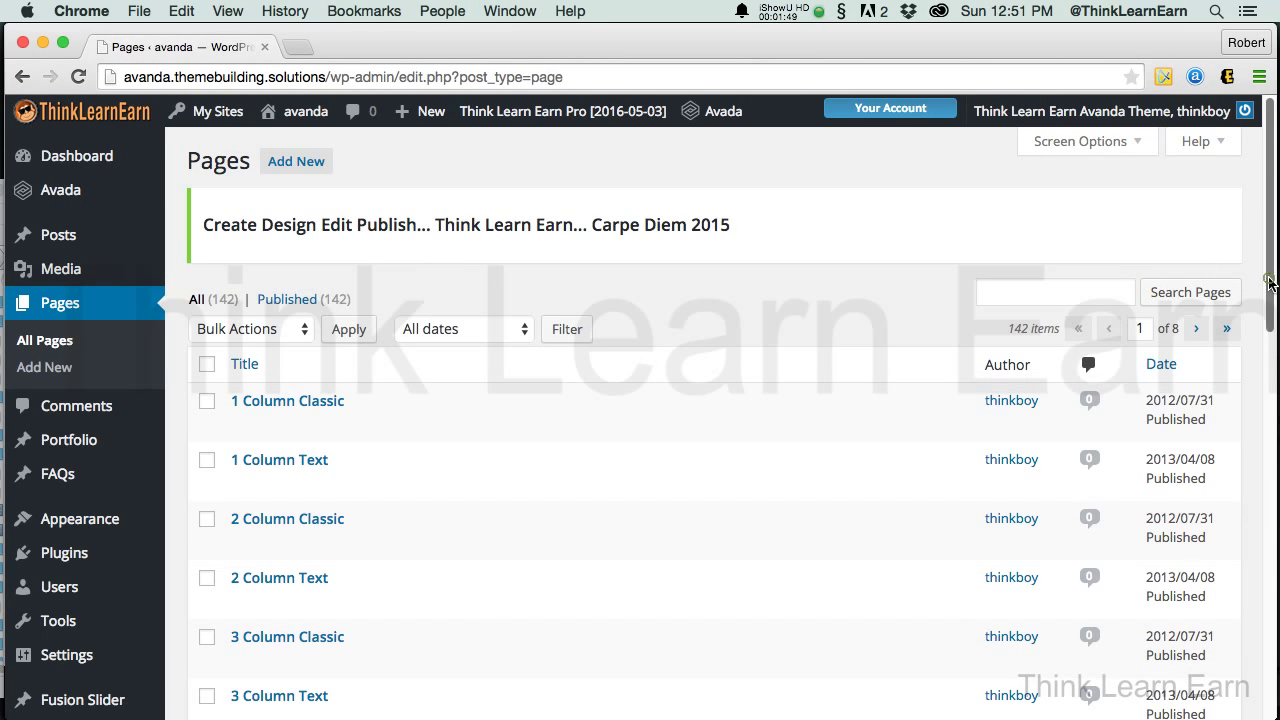
drag(1268, 283, 1252, 348)
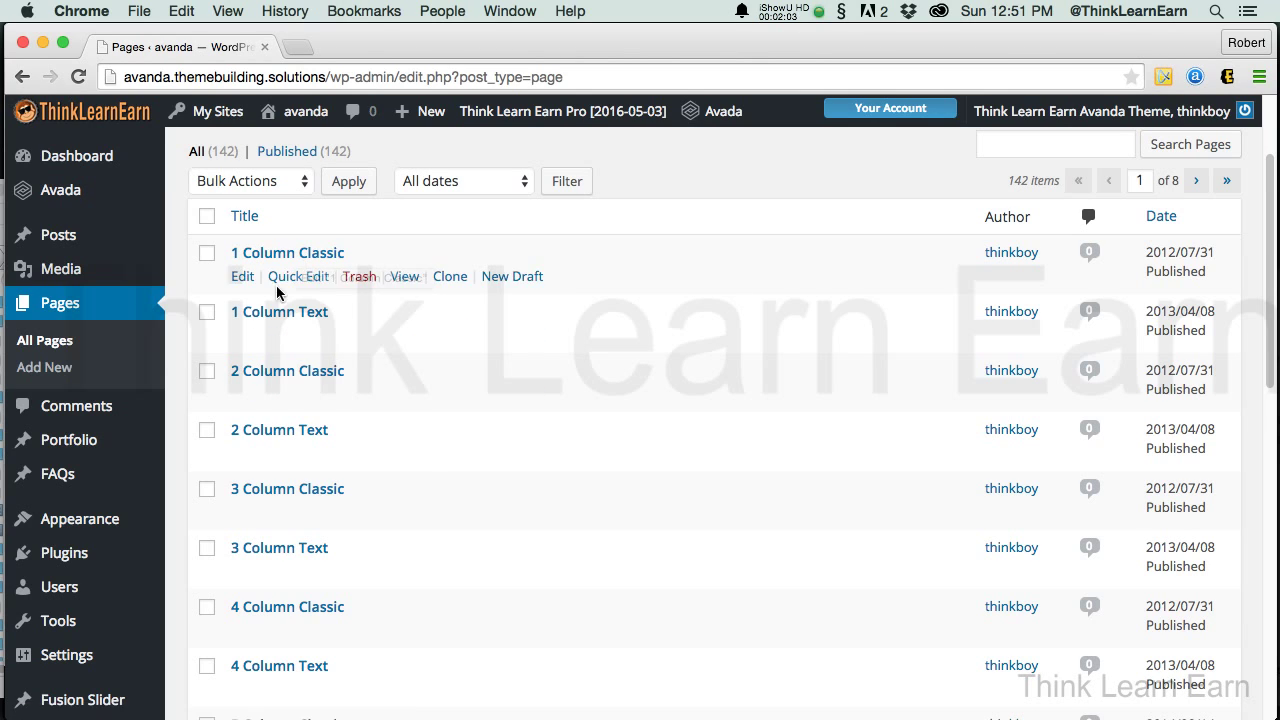
Open the 1 Column Classic page for editing and switch it to the Fusion Page Builder.
click(243, 277)
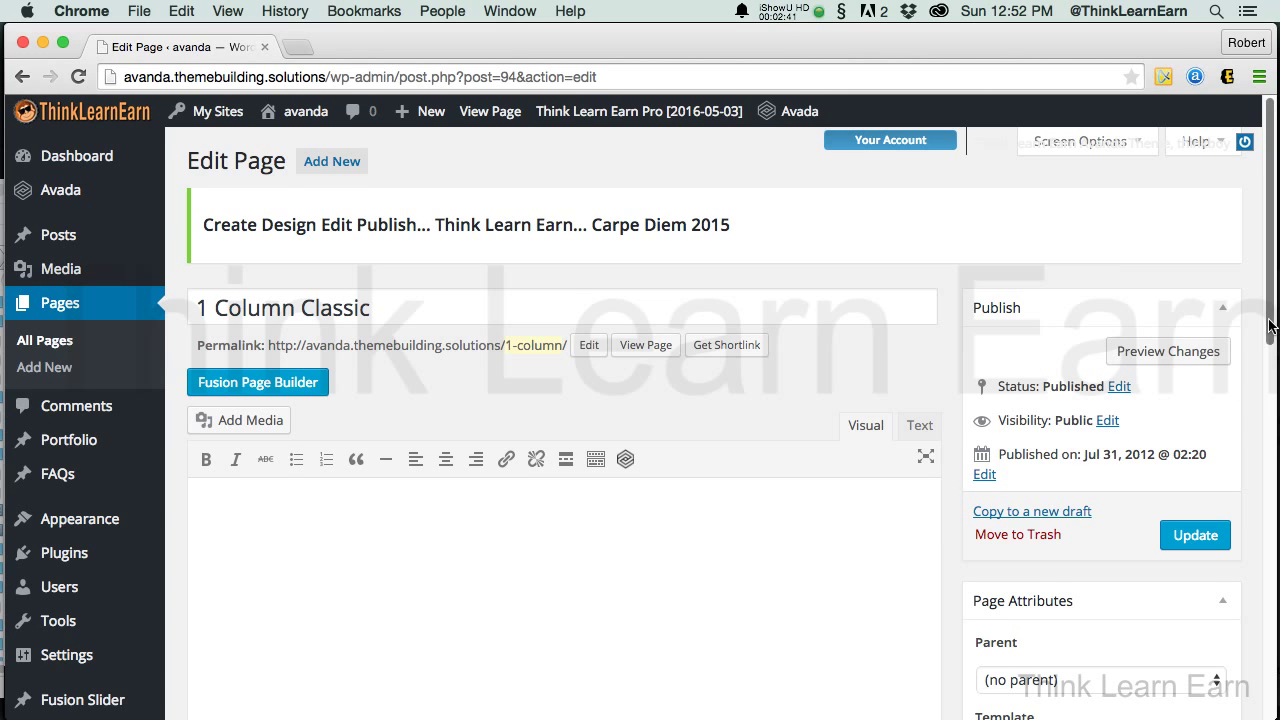
drag(1268, 322, 1274, 362)
click(830, 449)
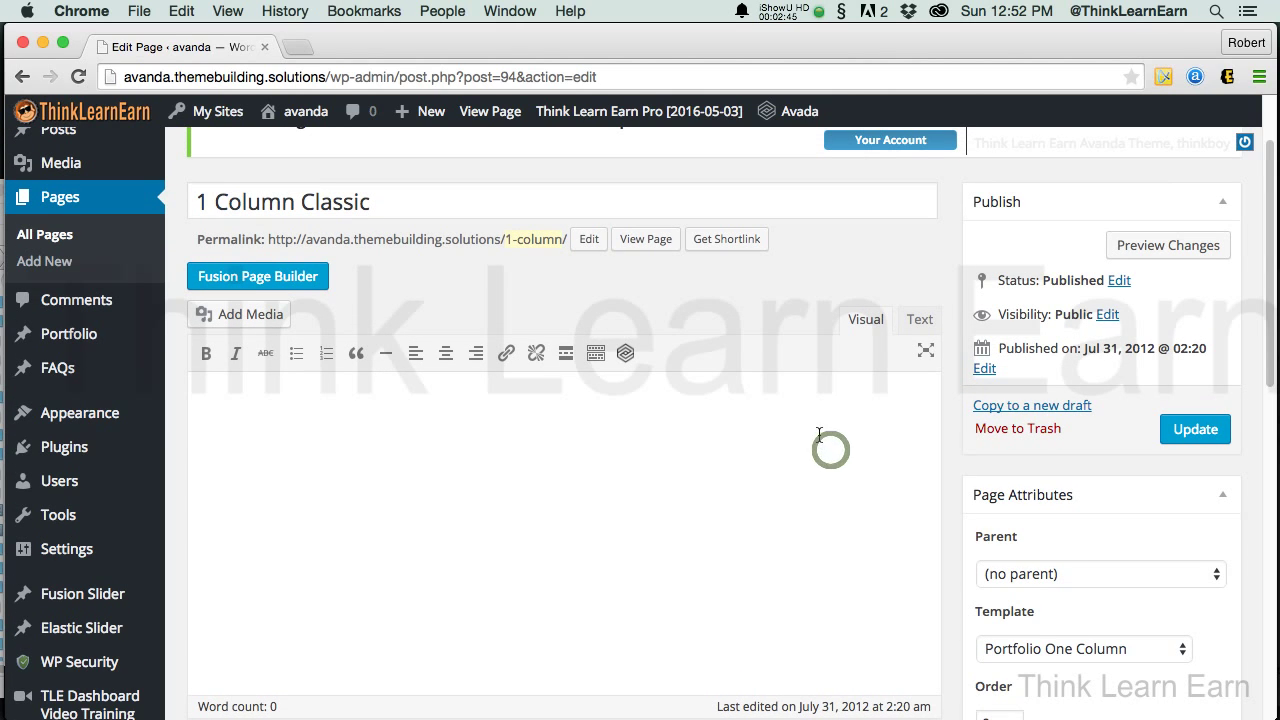
click(303, 284)
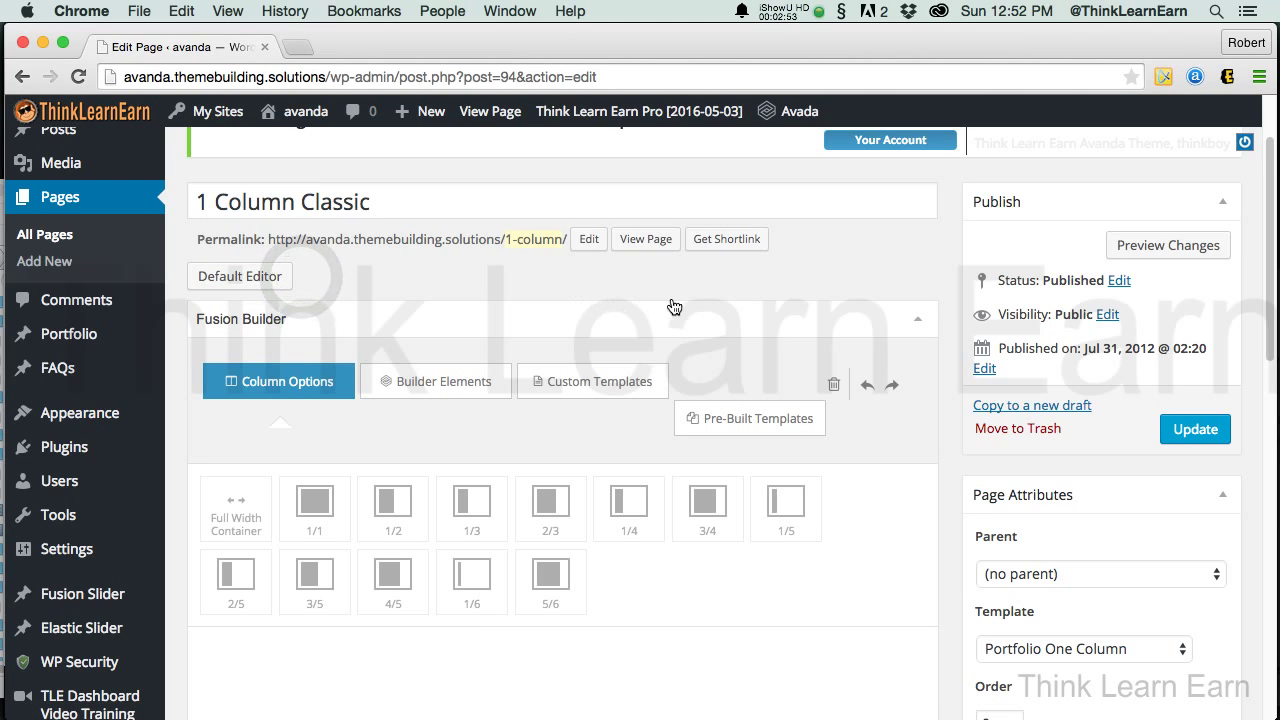
drag(1268, 316, 1275, 290)
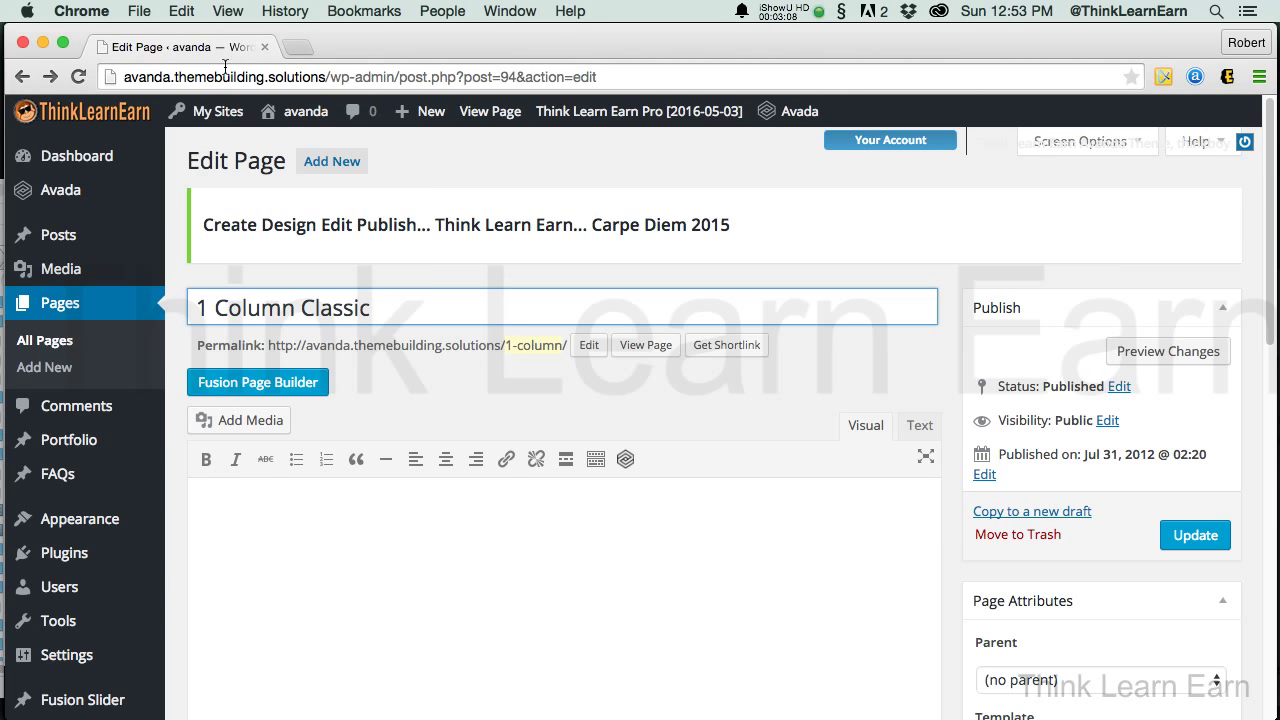
View the avanda site's front end, then return to the page editor.
mouse_move(306, 120)
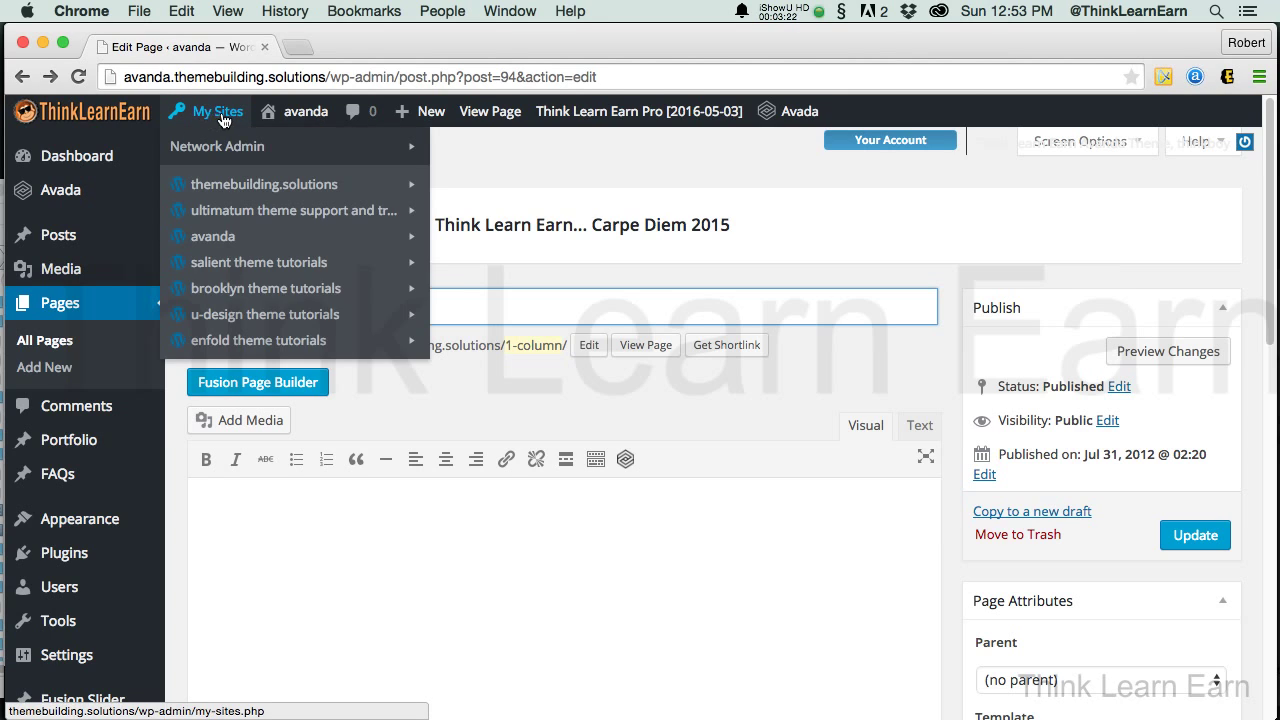
mouse_move(297, 113)
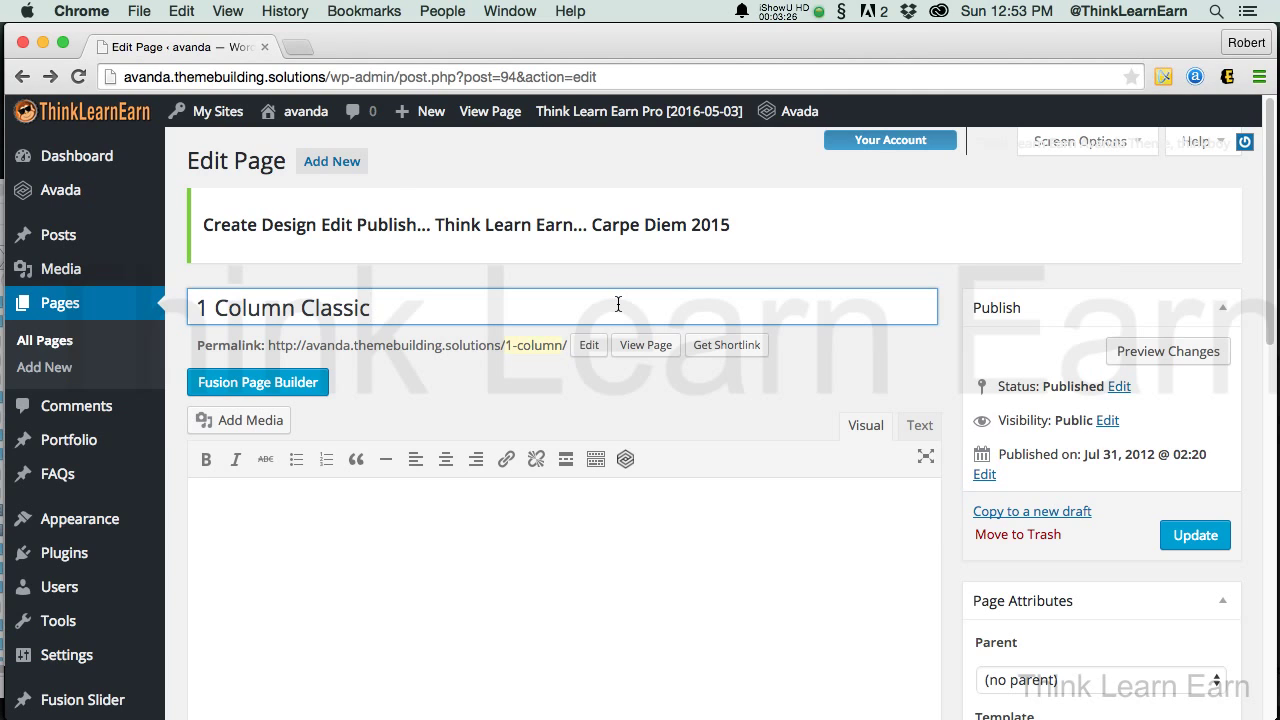
click(303, 147)
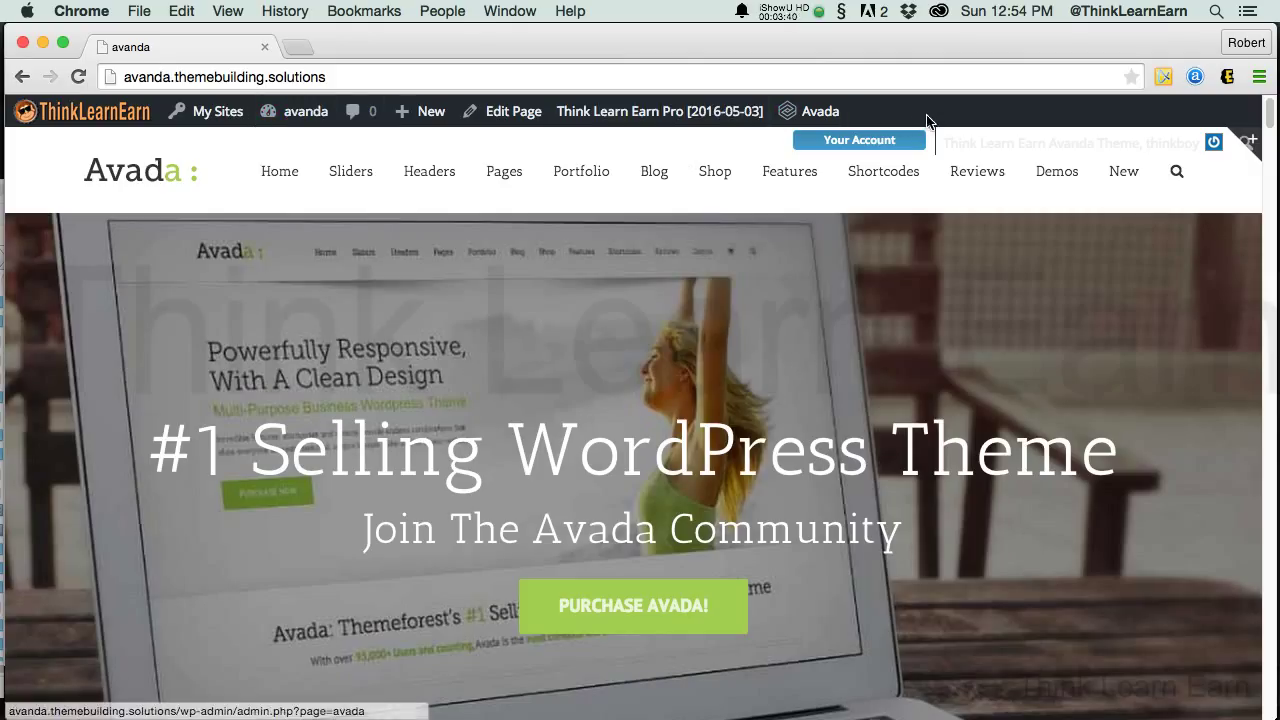
click(28, 80)
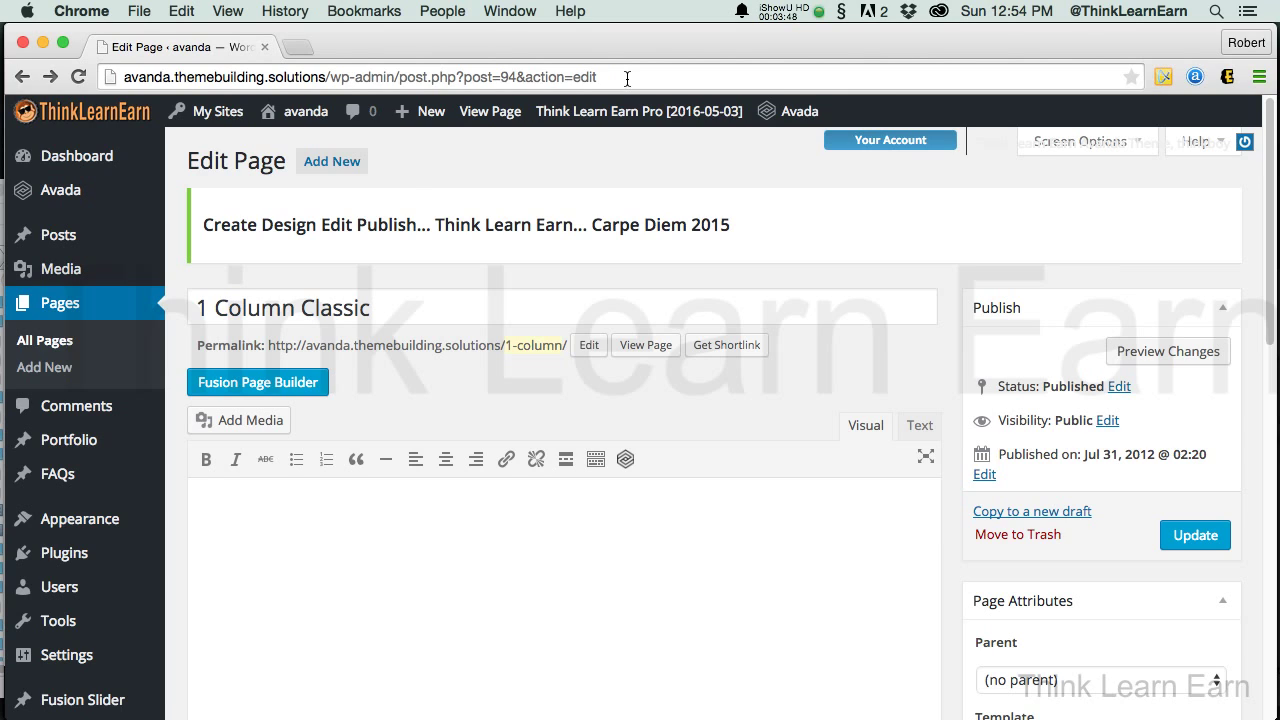
Open the avanda site's front end in an incognito window.
mouse_move(316, 122)
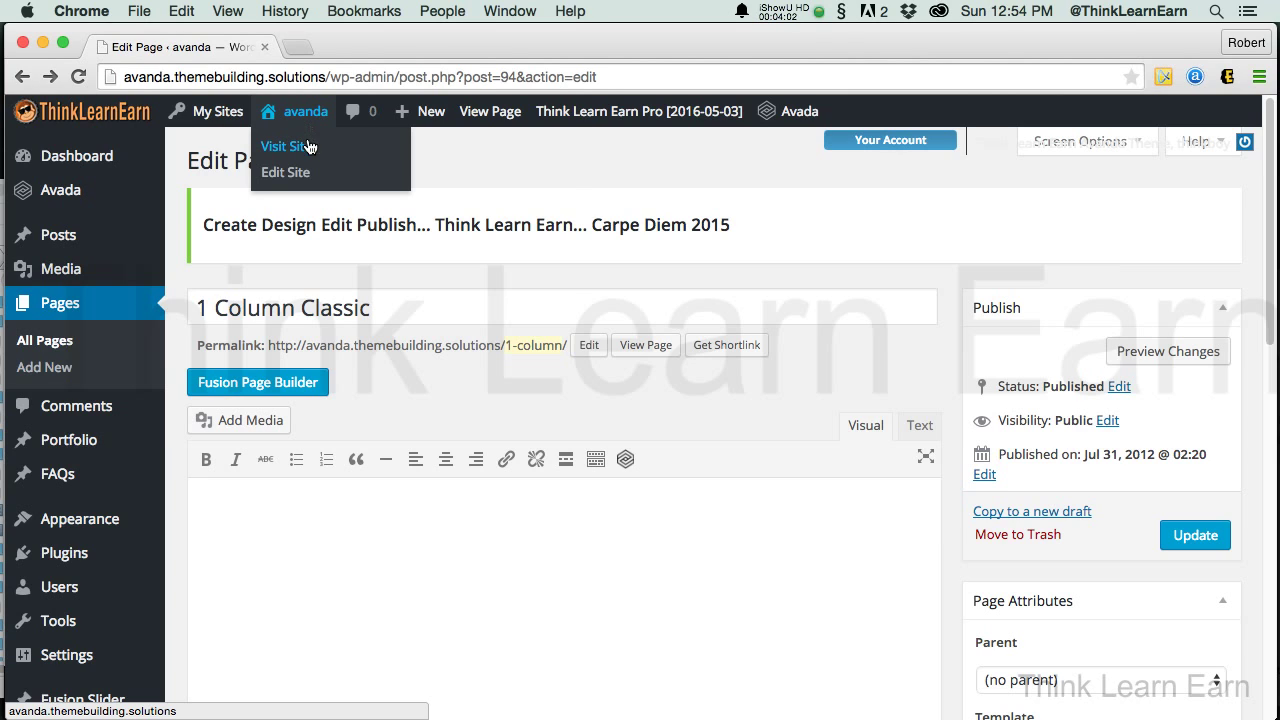
right_click(306, 149)
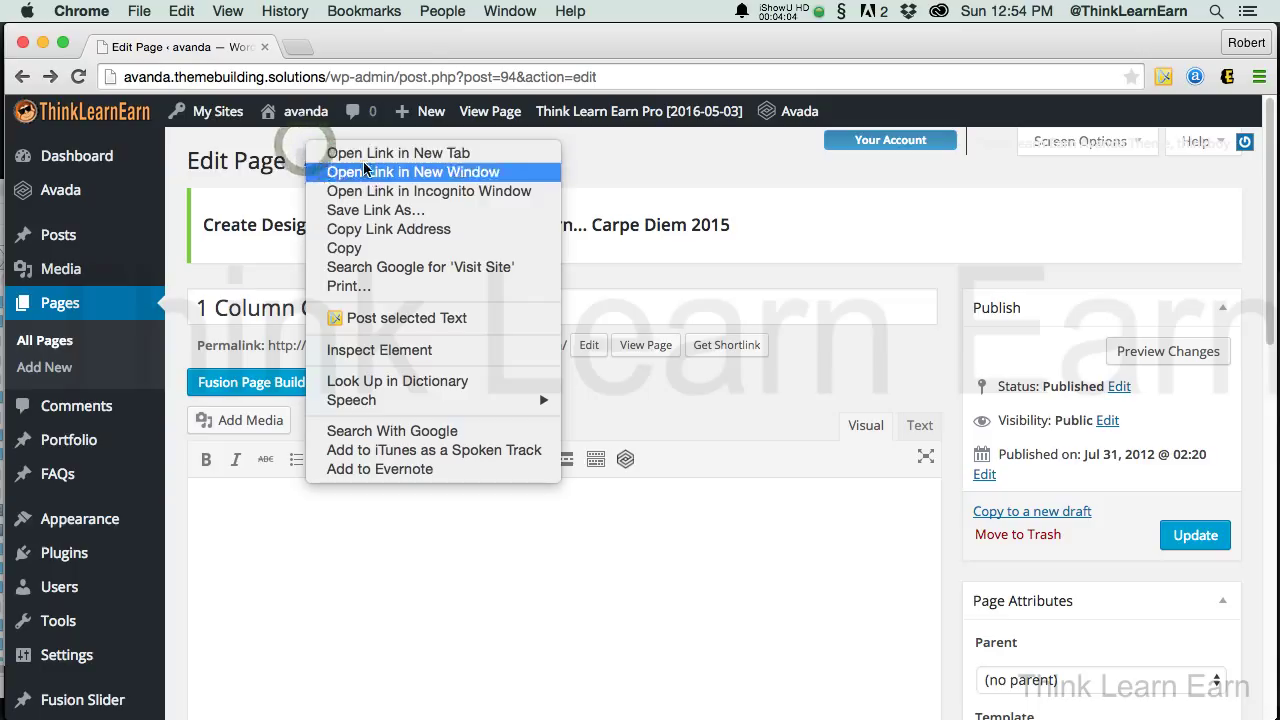
click(400, 194)
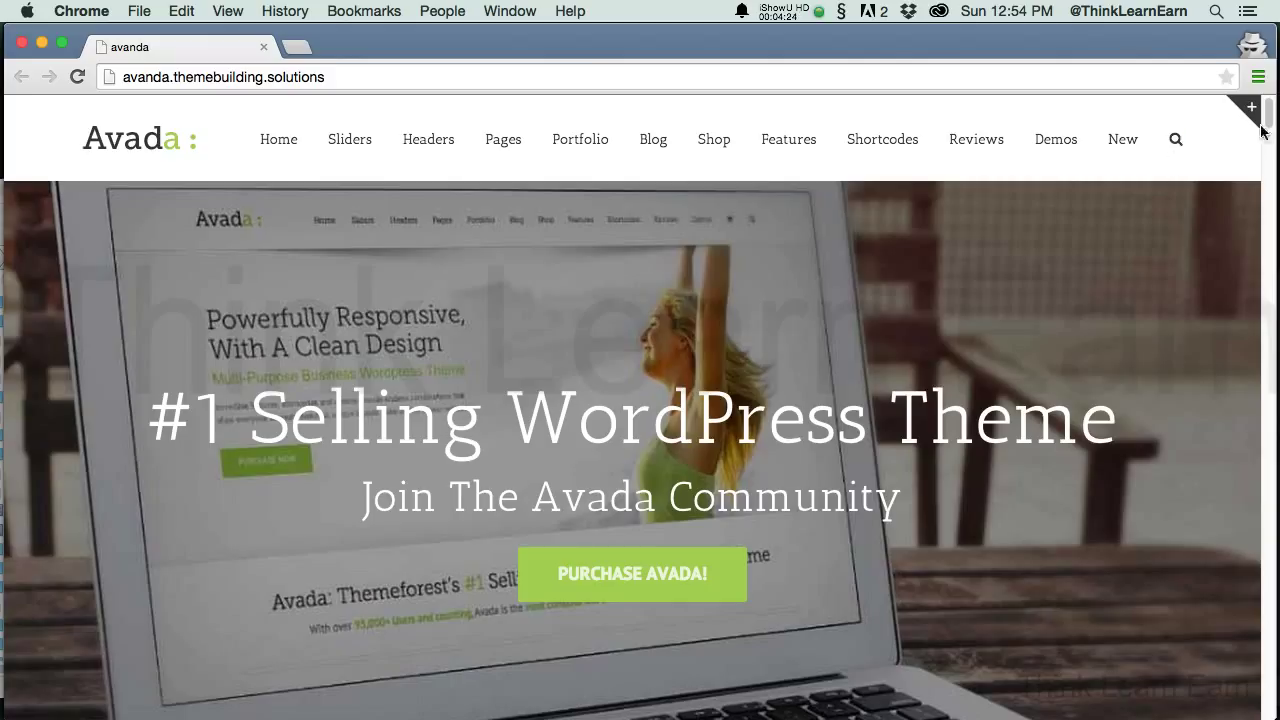
Examine the imported demo homepage's sections, from the opening banner down to the layout options, and return towards its beginning.
scroll(1273, 140, down, 1)
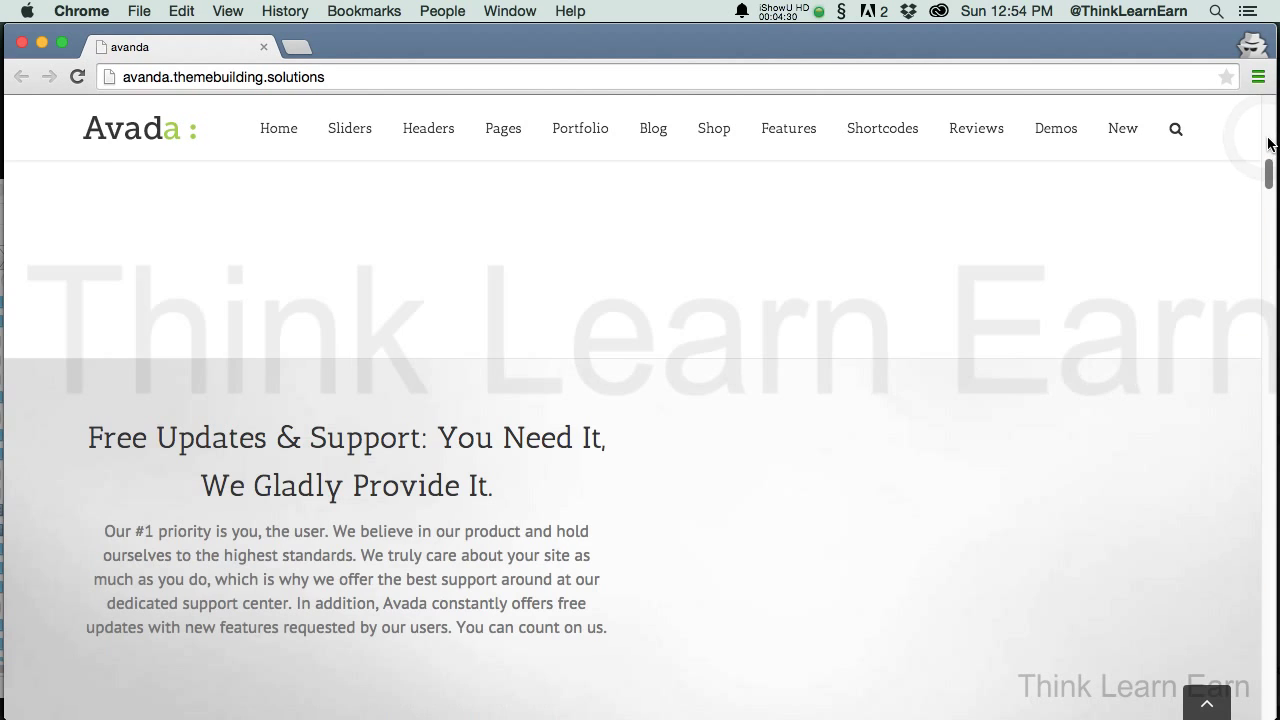
click(1271, 196)
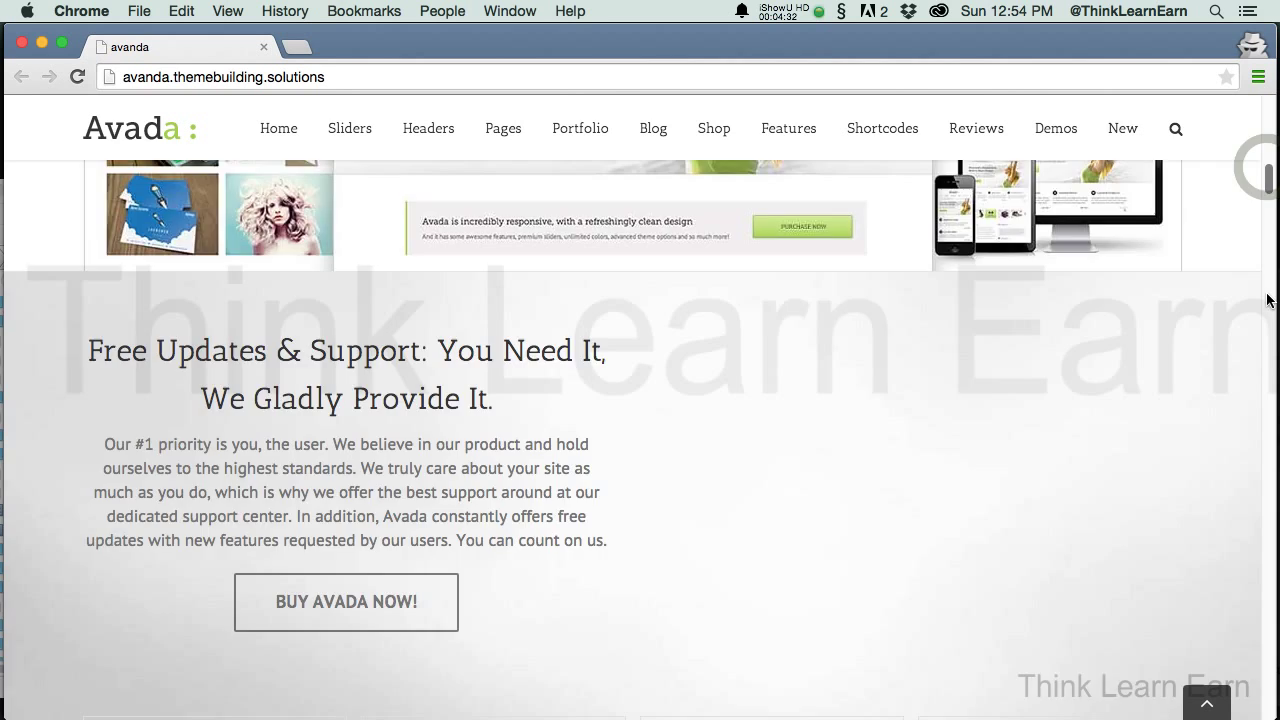
click(1270, 305)
click(1266, 415)
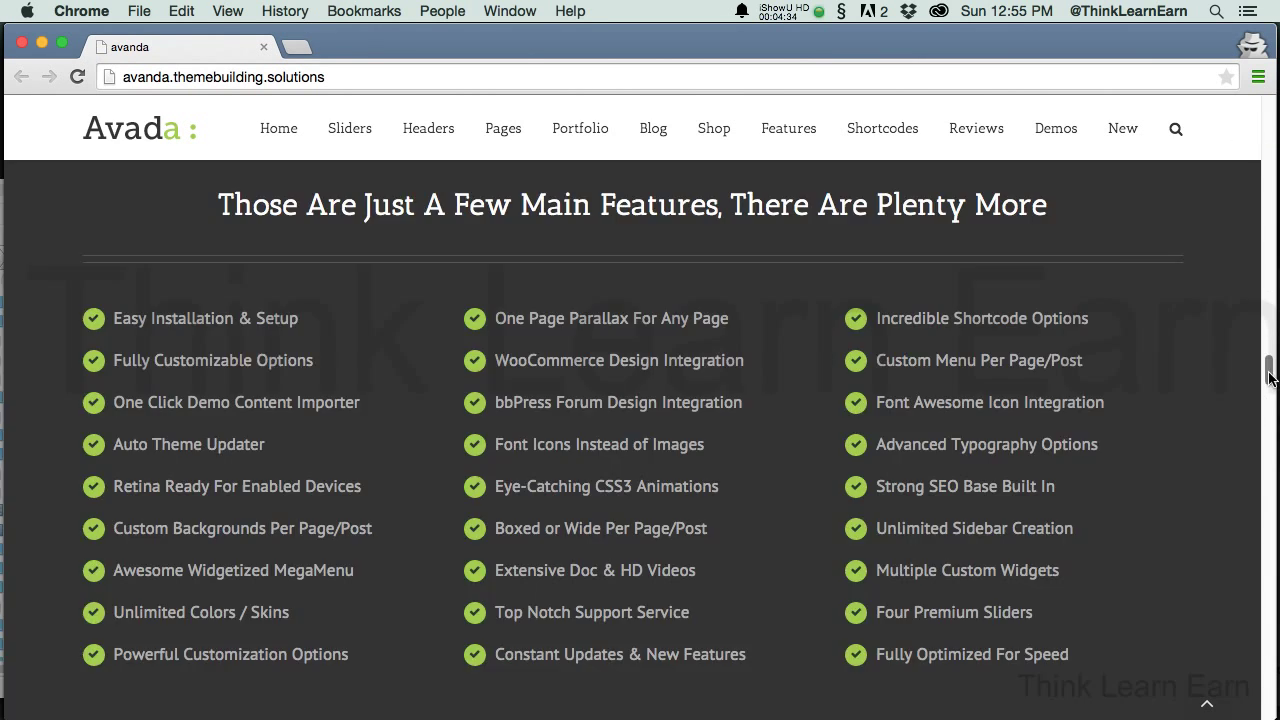
click(1266, 410)
click(1268, 434)
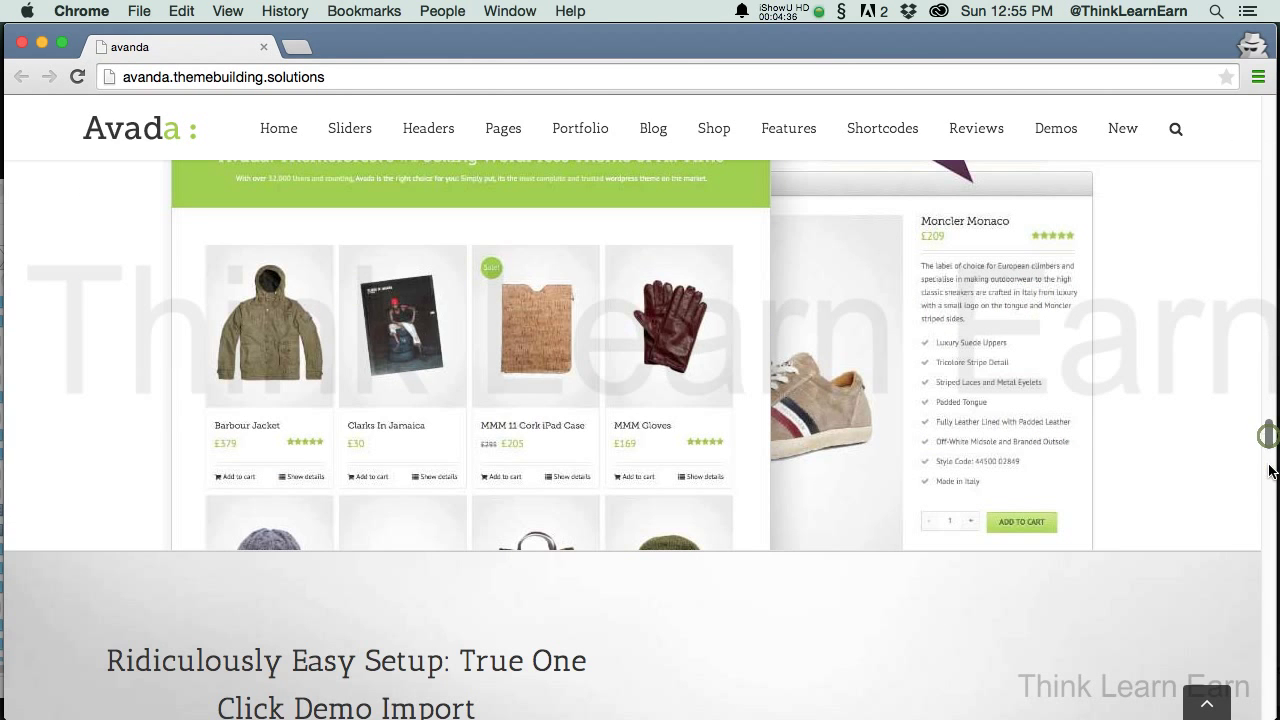
click(1268, 530)
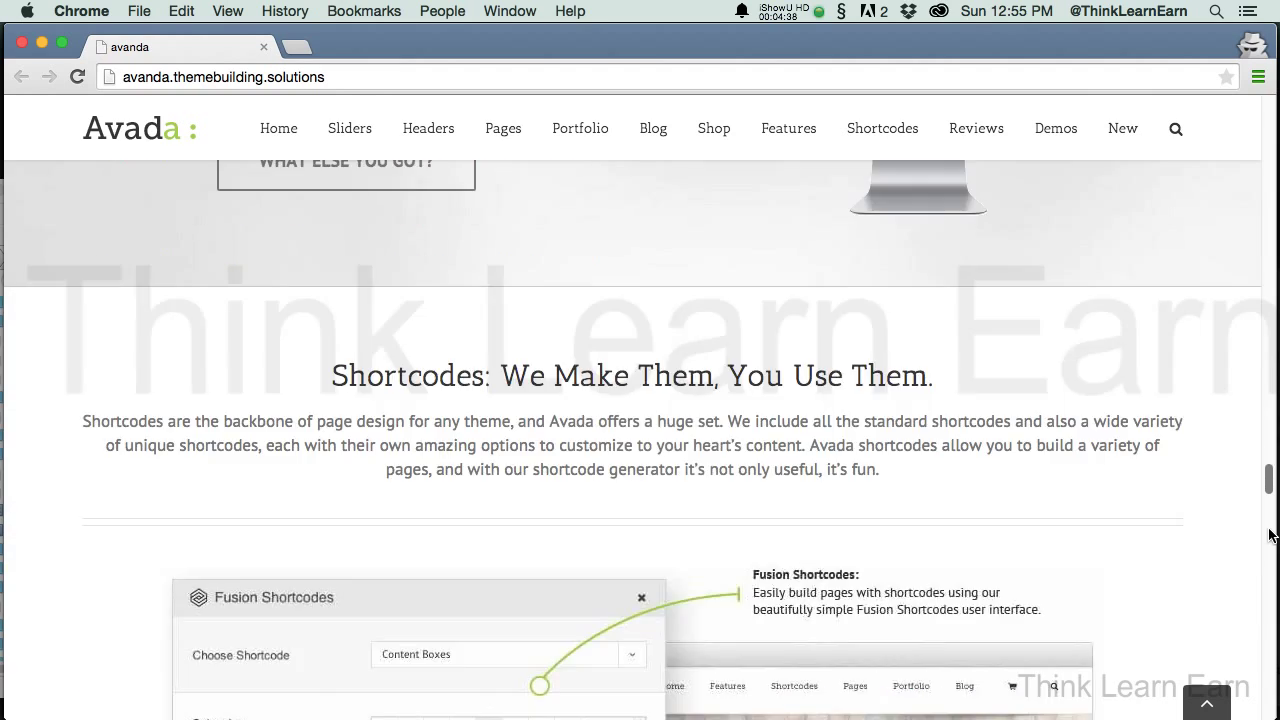
click(1270, 565)
scroll(1230, 200, up, 15)
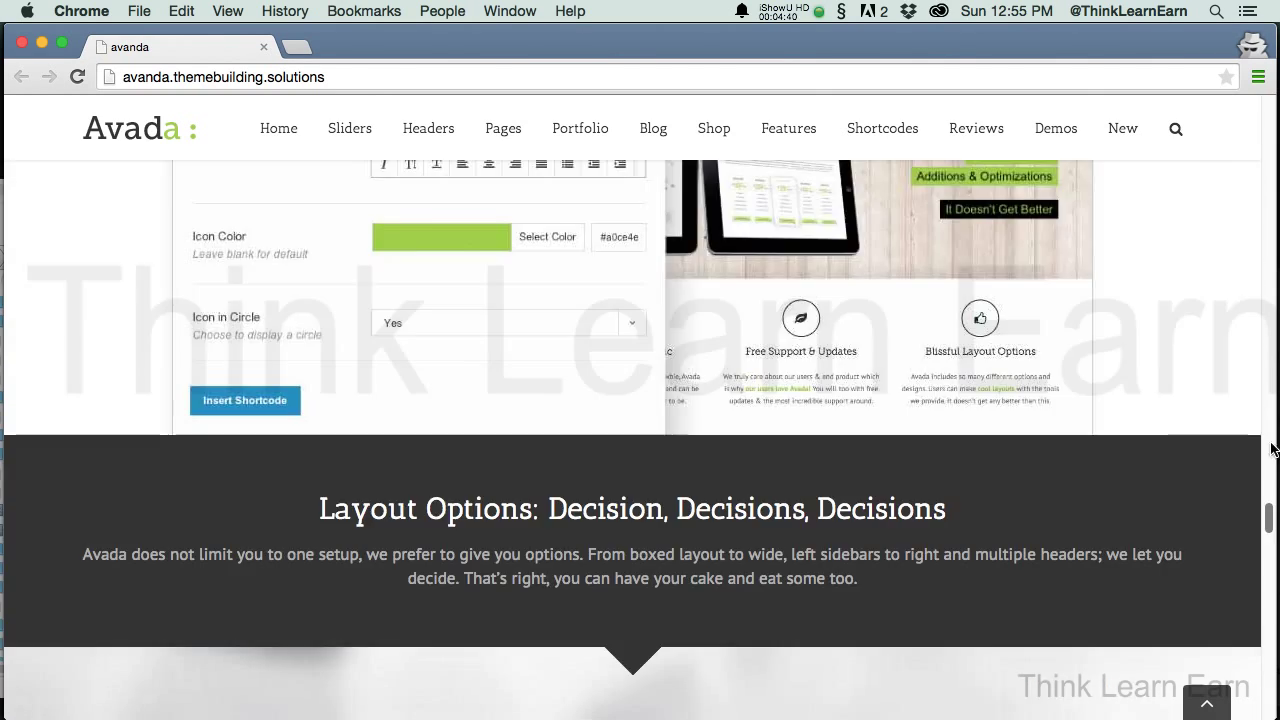
scroll(726, 118, up, 10)
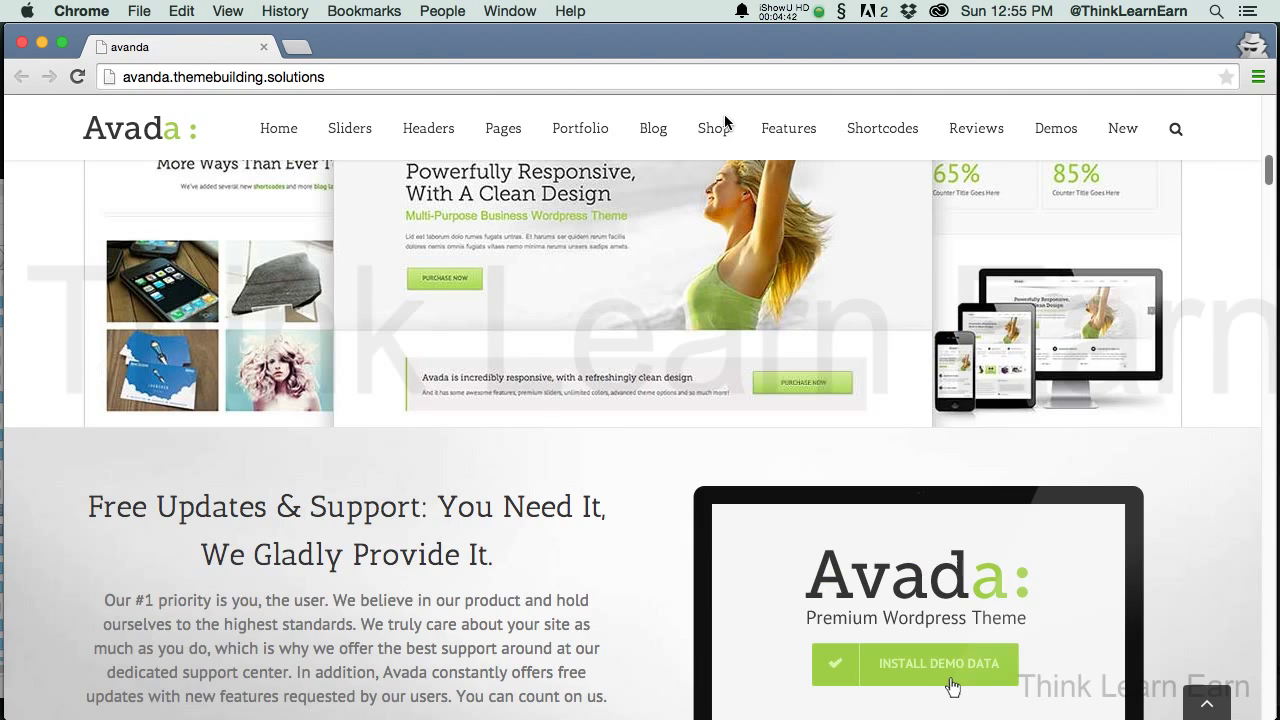
Return from the incognito window to the 1 Column Classic editor and open the avanda site's front end in a new tab.
mouse_move(726, 106)
key(super+grave)
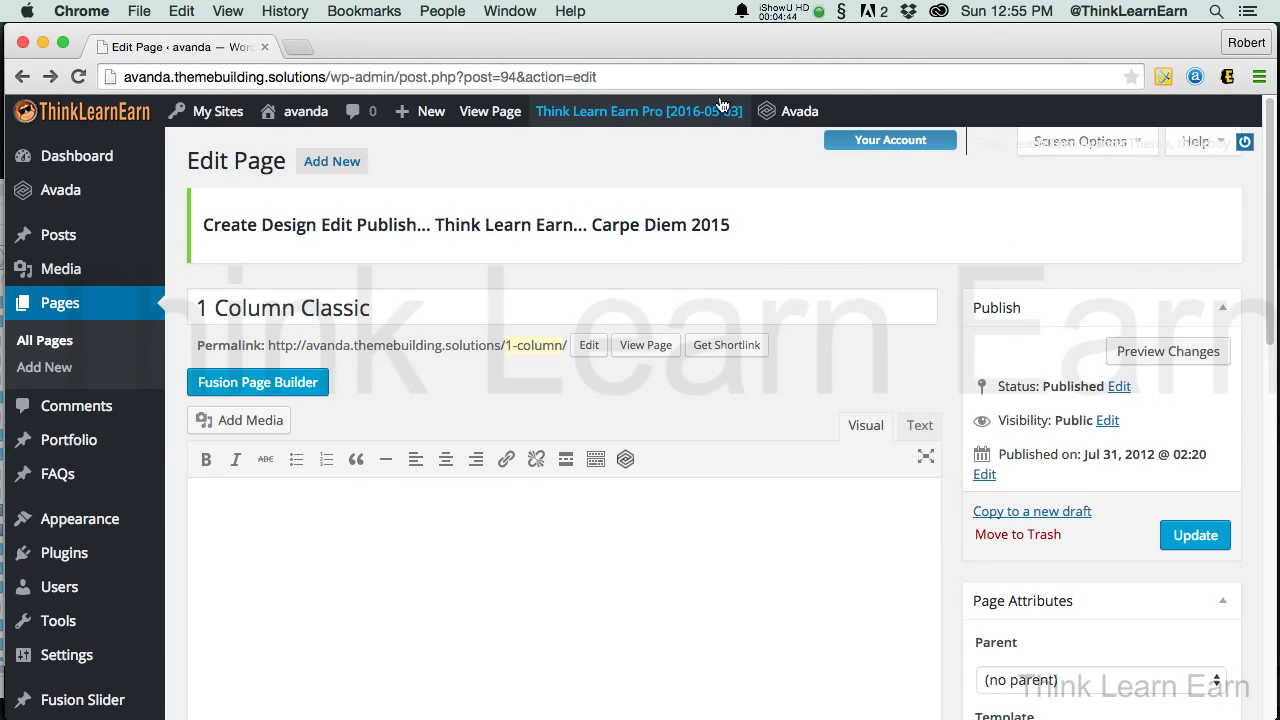
click(698, 306)
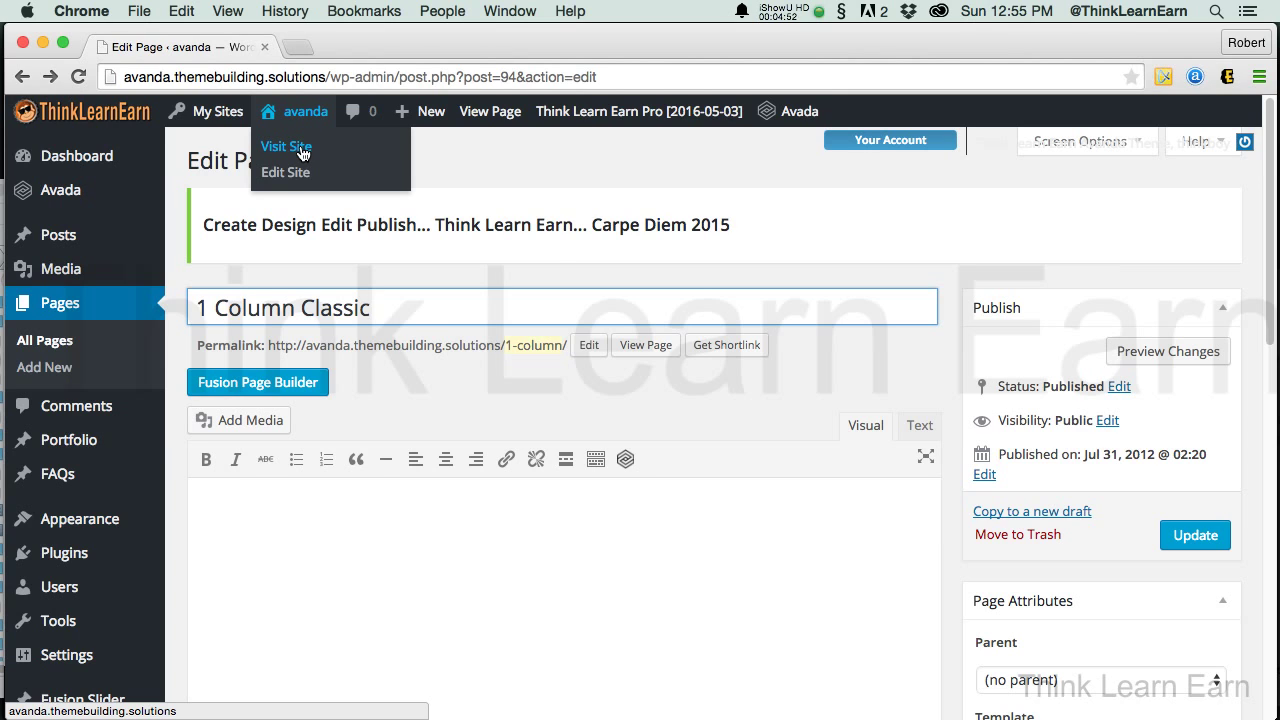
right_click(302, 152)
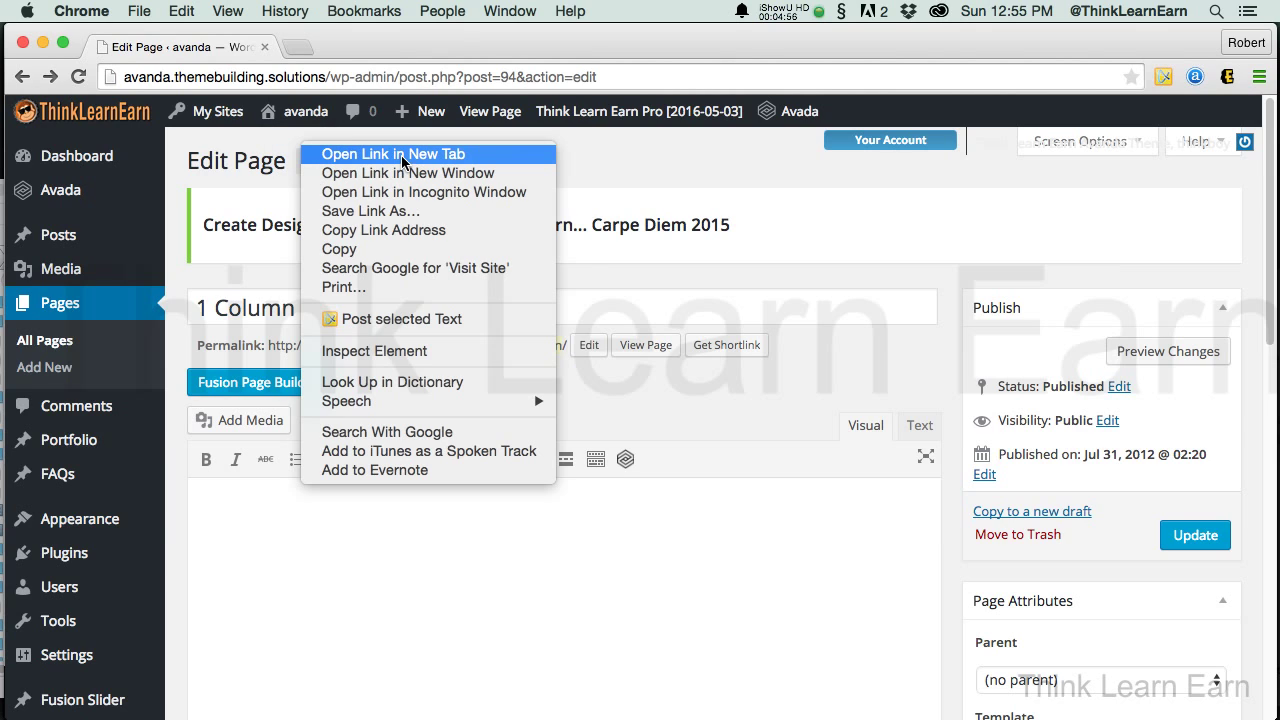
click(403, 158)
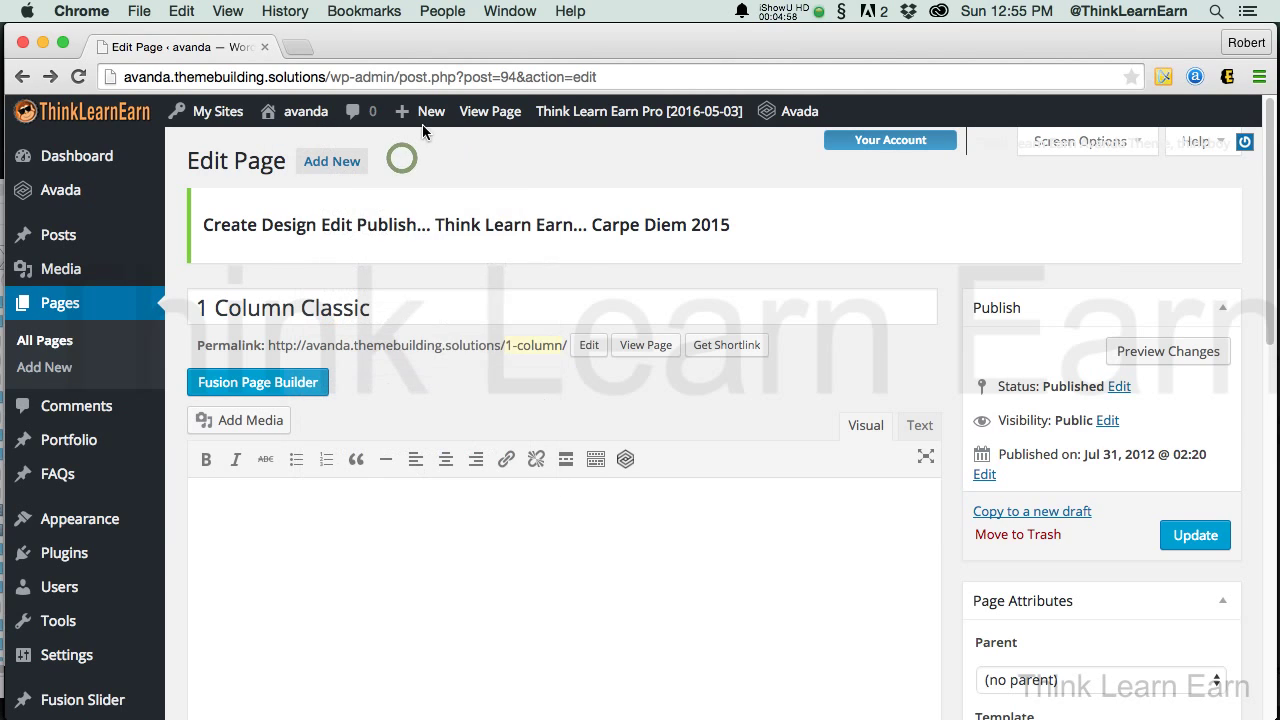
click(392, 52)
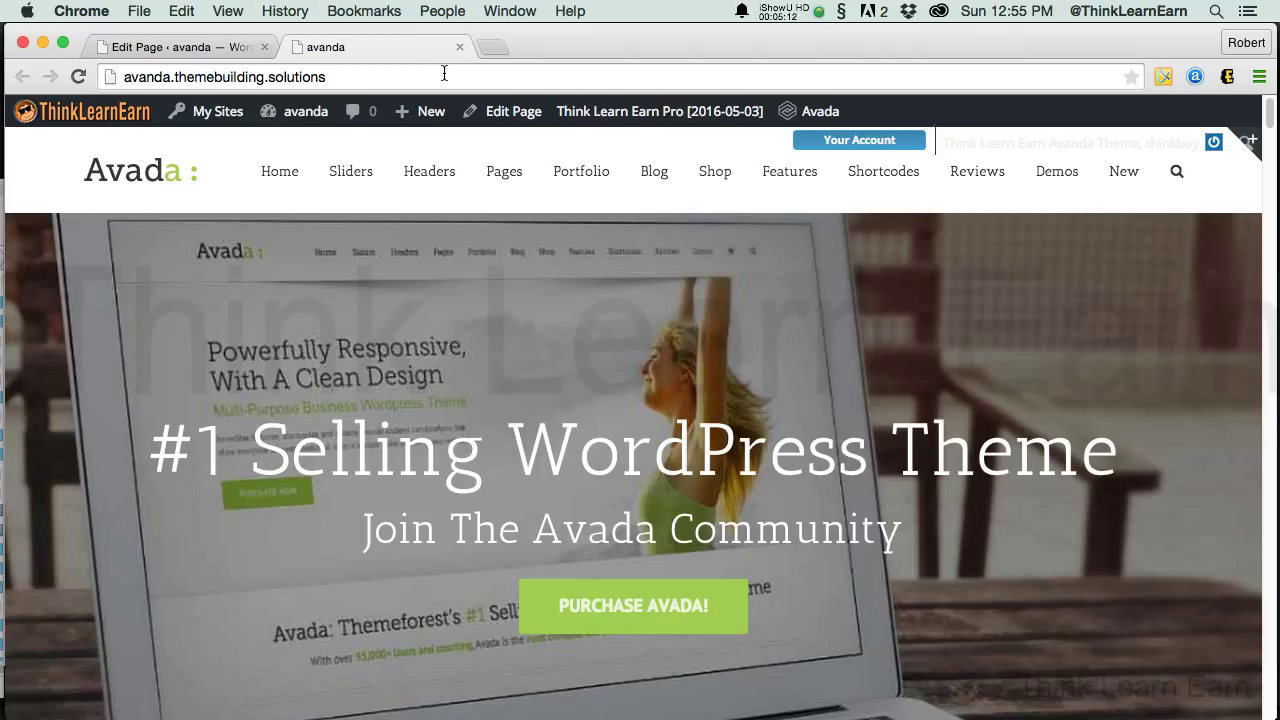
Open the Home page for editing and switch it from the Fusion Builder to the default editor.
click(510, 111)
mouse_move(990, 170)
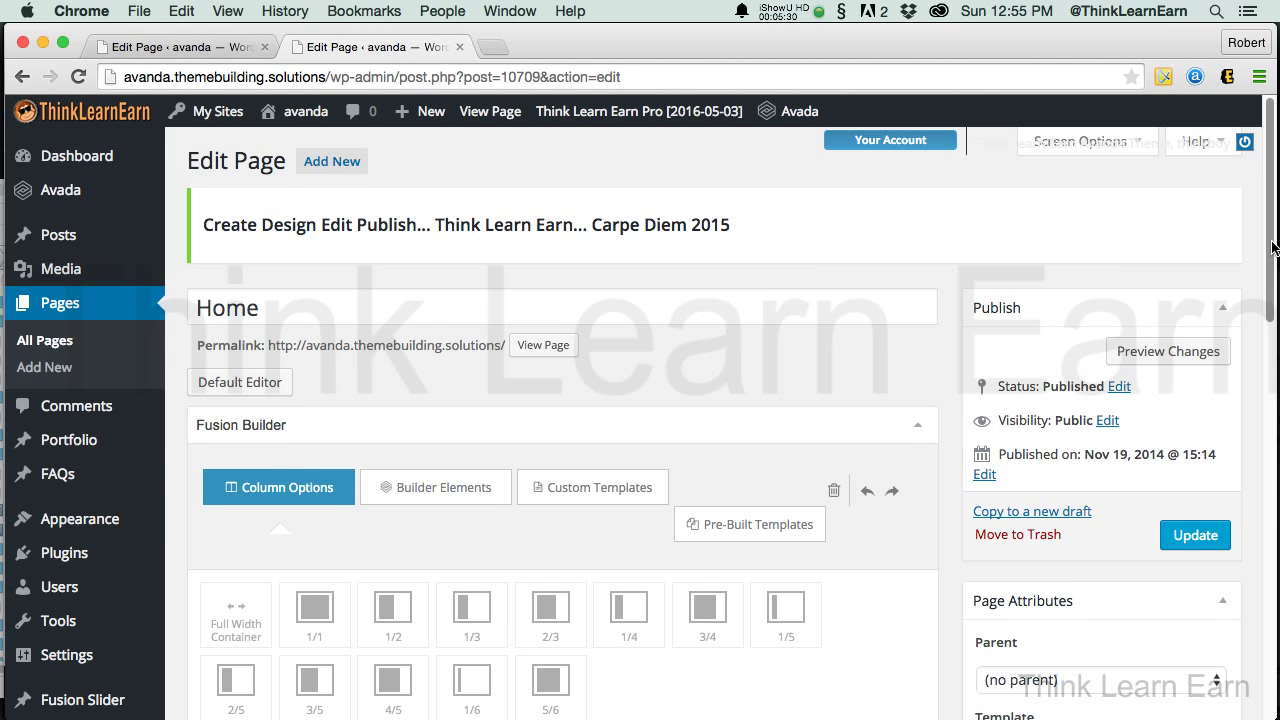
drag(1268, 246, 1276, 272)
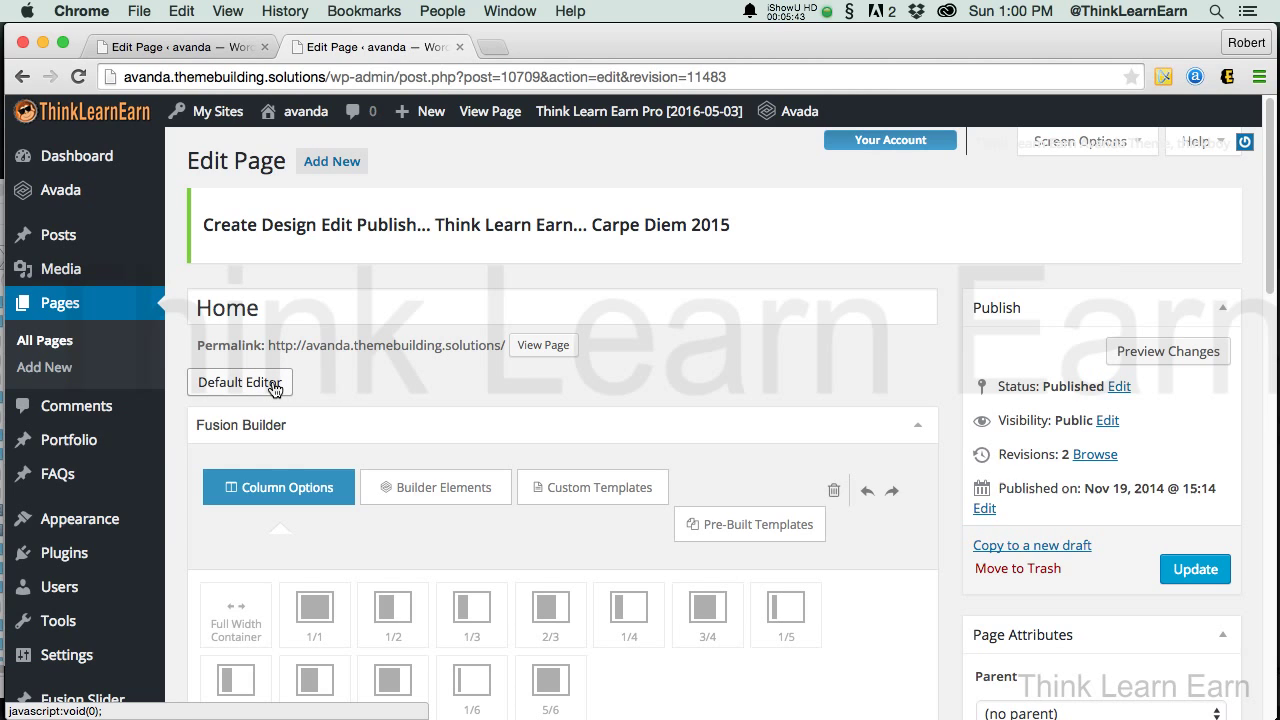
click(275, 385)
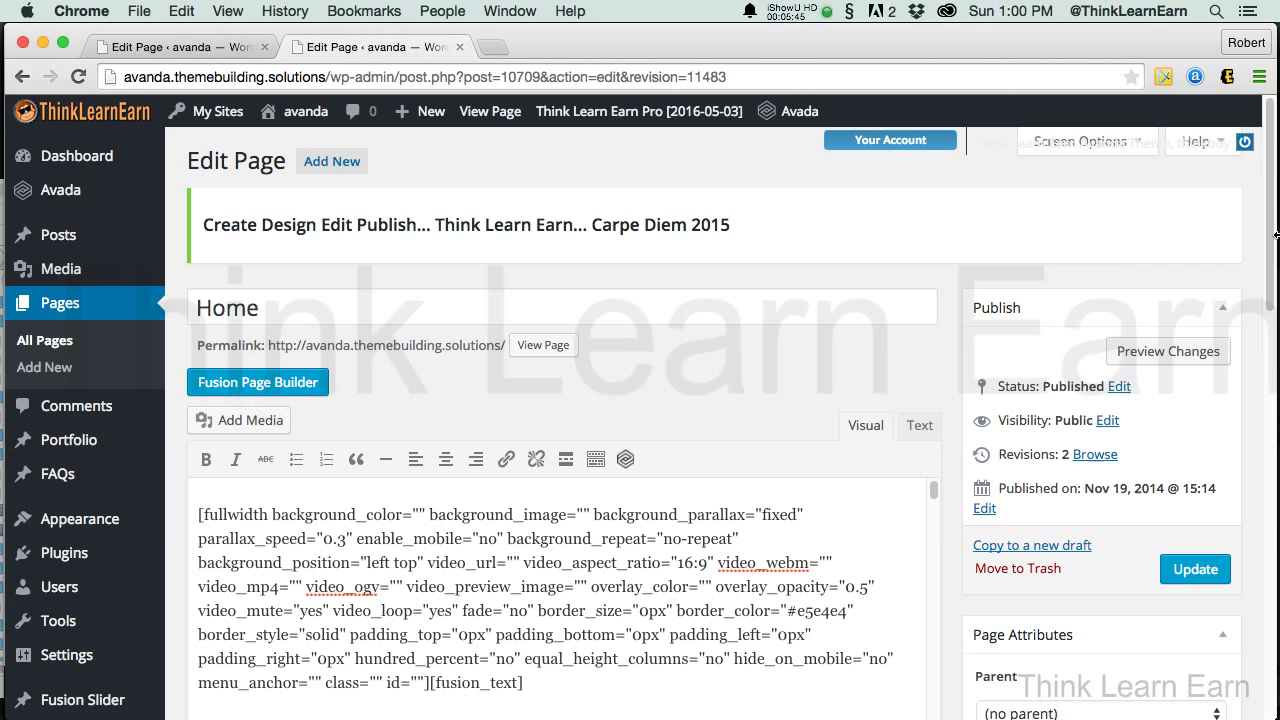
drag(1275, 237, 1275, 271)
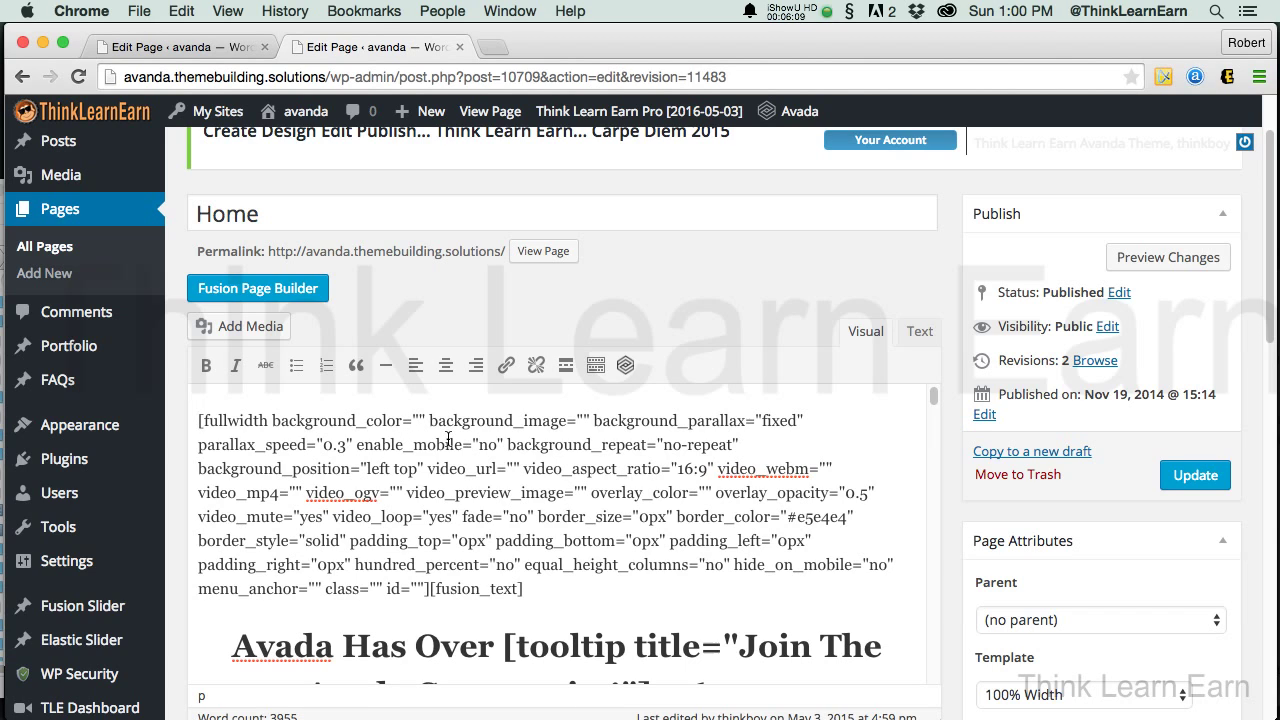
click(197, 420)
click(577, 493)
Open the live Home page in a new tab and switch to it.
right_click(505, 115)
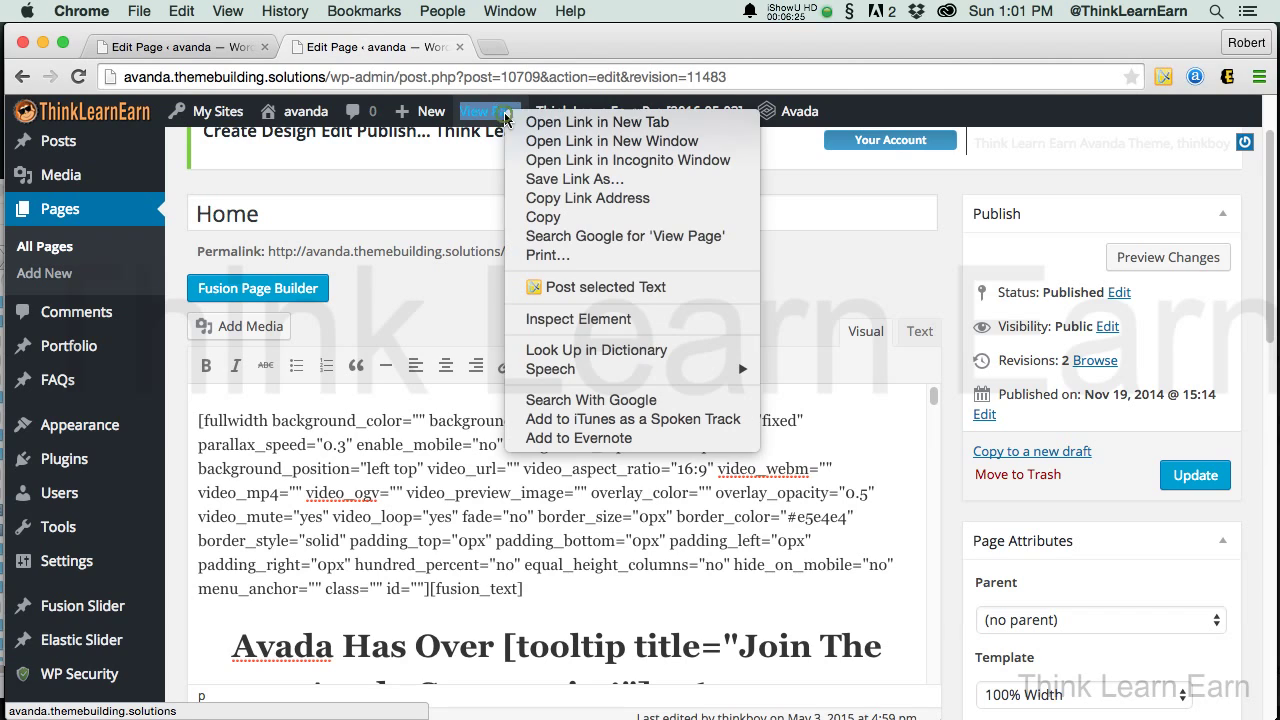
click(523, 128)
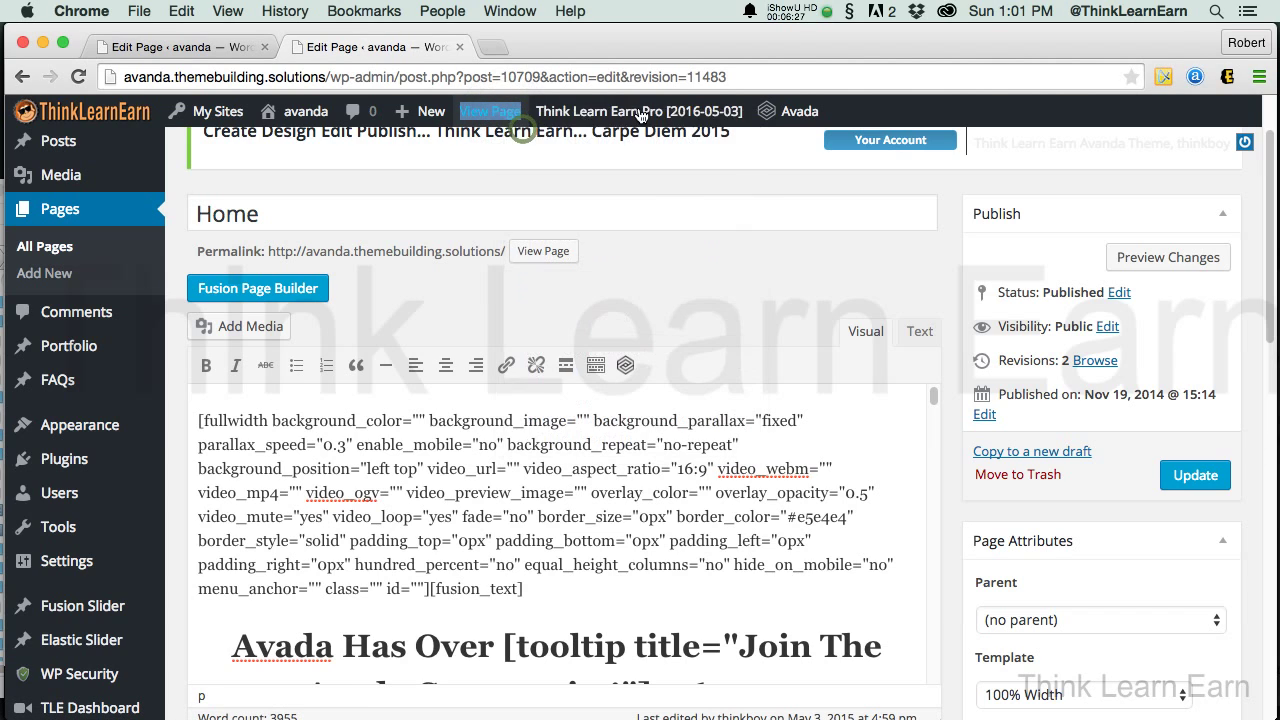
click(586, 50)
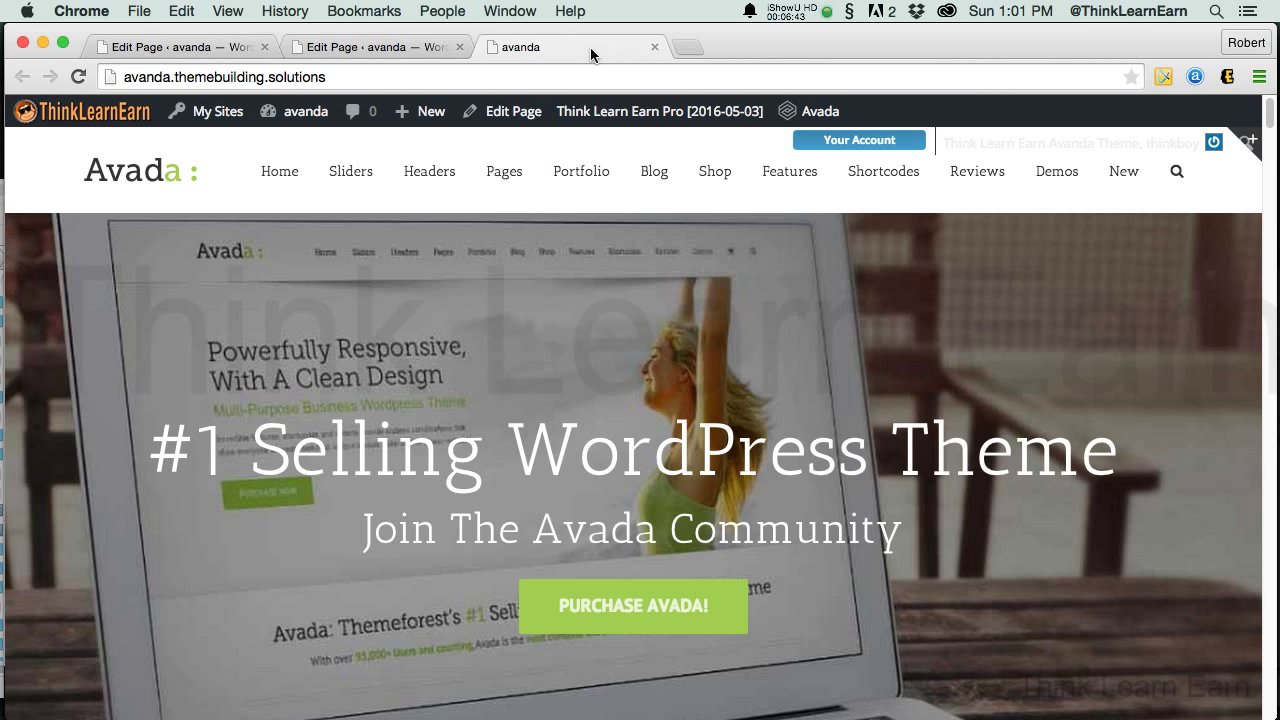
Return to the Home page editor and examine the shortcodes and images in its content, down to the multi-device image.
click(388, 50)
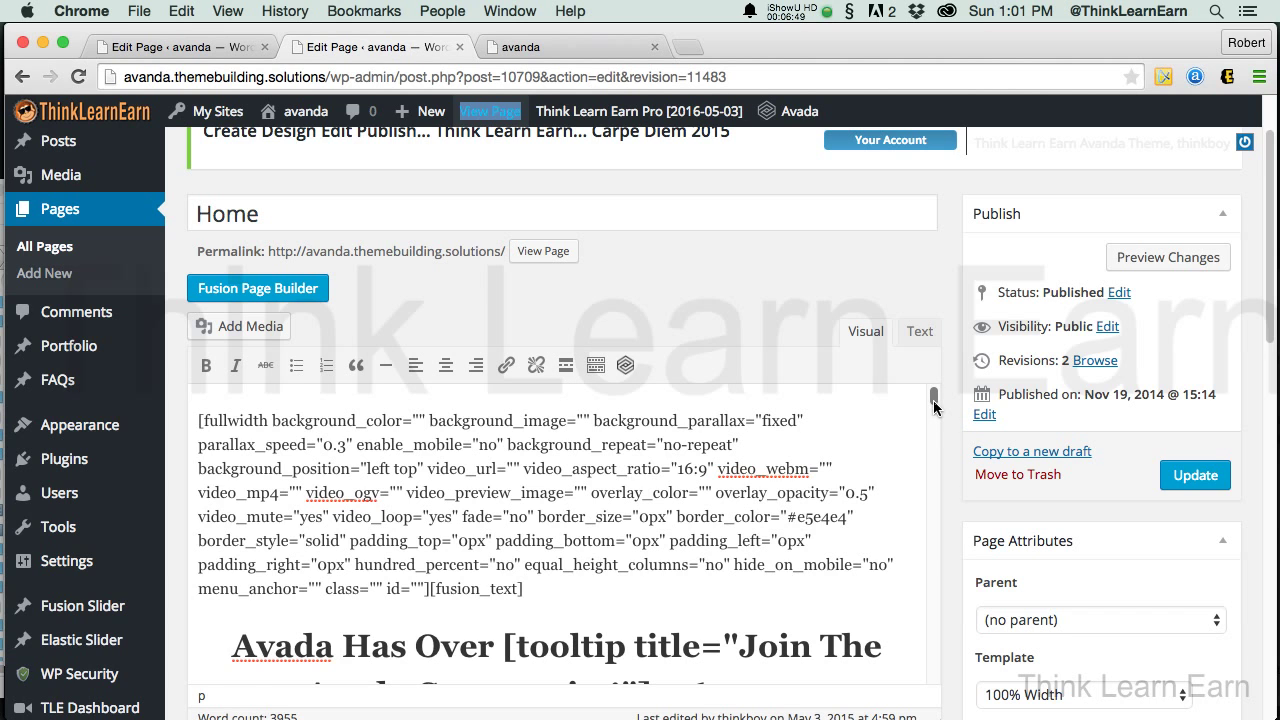
drag(934, 397, 936, 447)
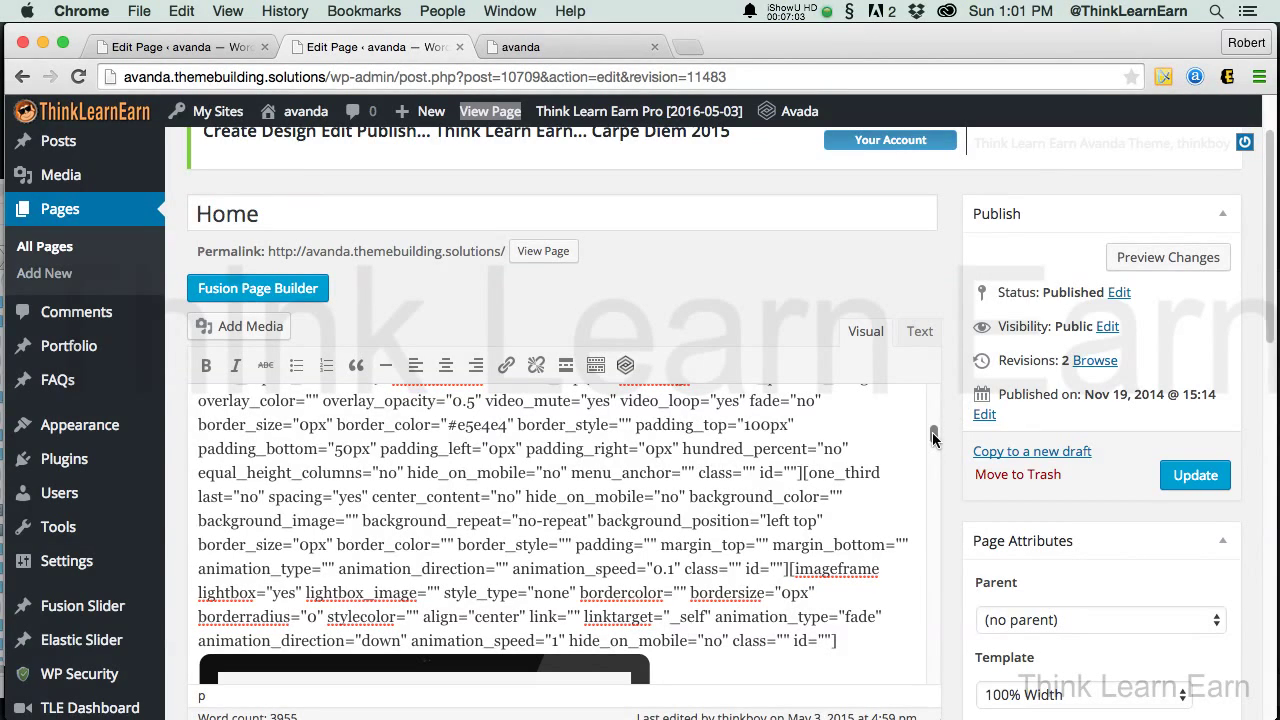
drag(932, 437, 940, 412)
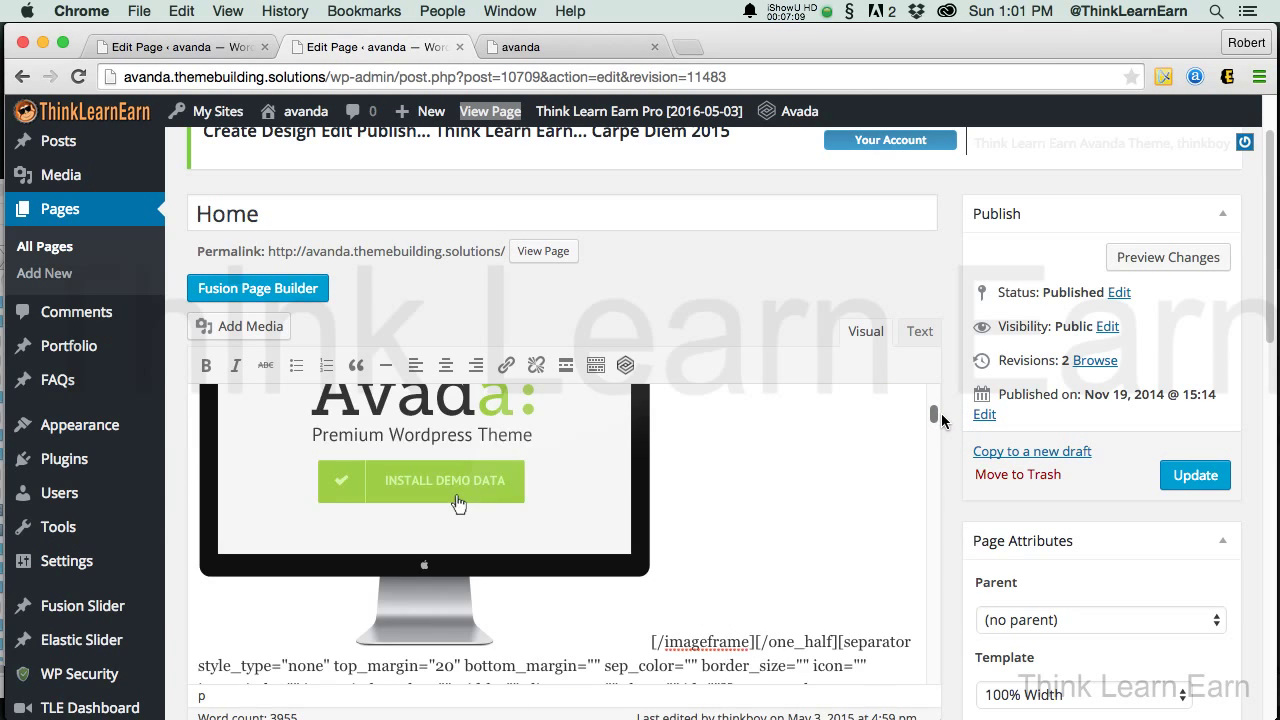
click(493, 440)
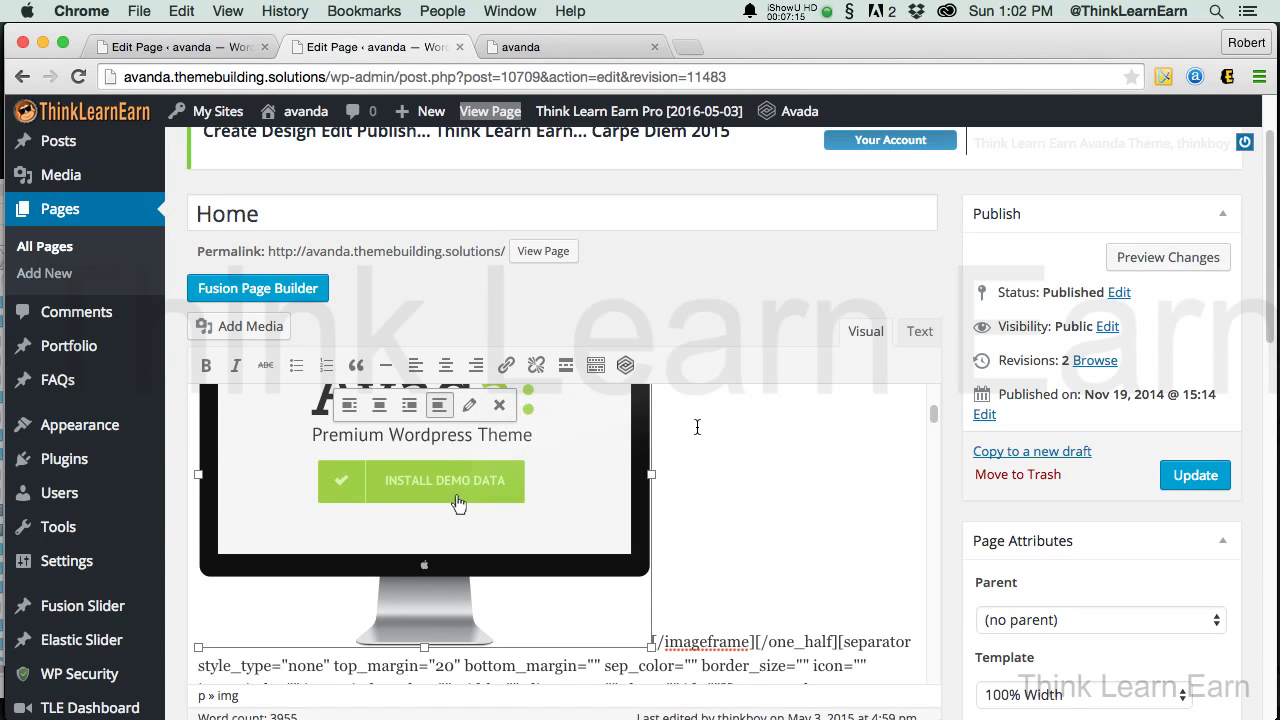
click(752, 430)
drag(934, 419, 939, 432)
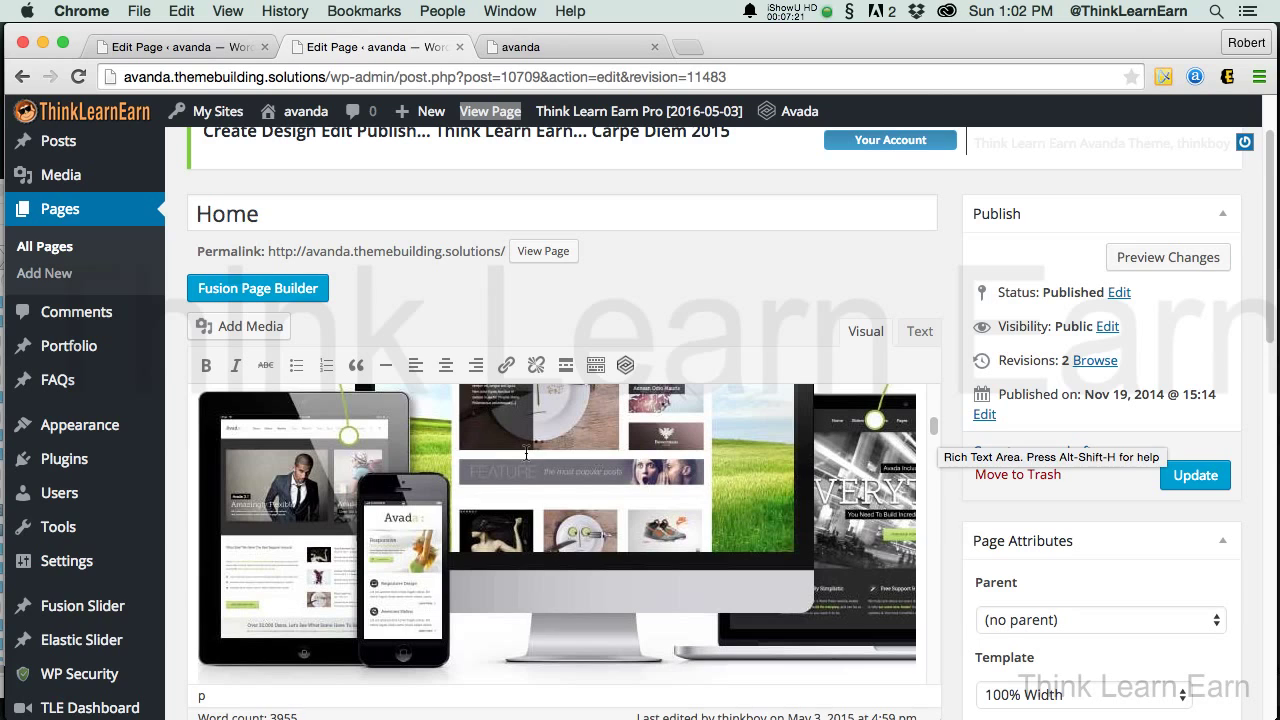
Examine the live Home page's sections down to the multi-device image under "Endless Possibilities" for comparison with the editor content.
click(608, 47)
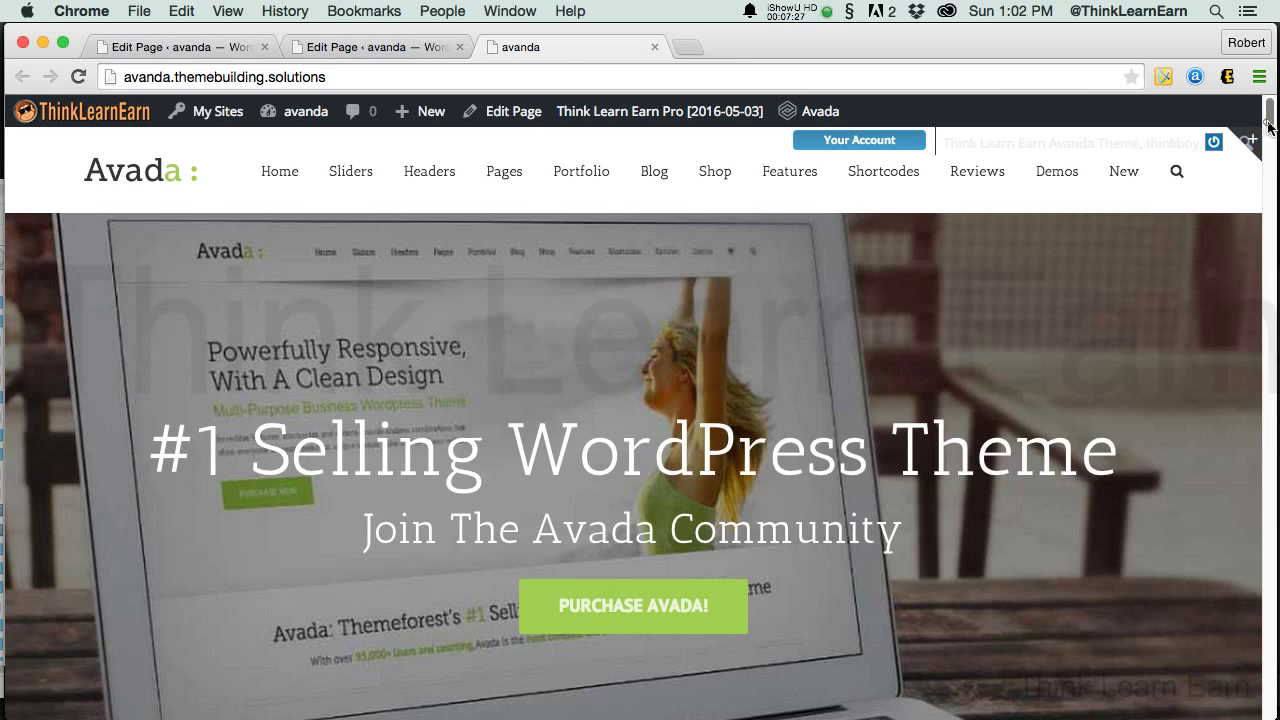
scroll(1265, 132, down, 1)
scroll(1268, 160, down, 8)
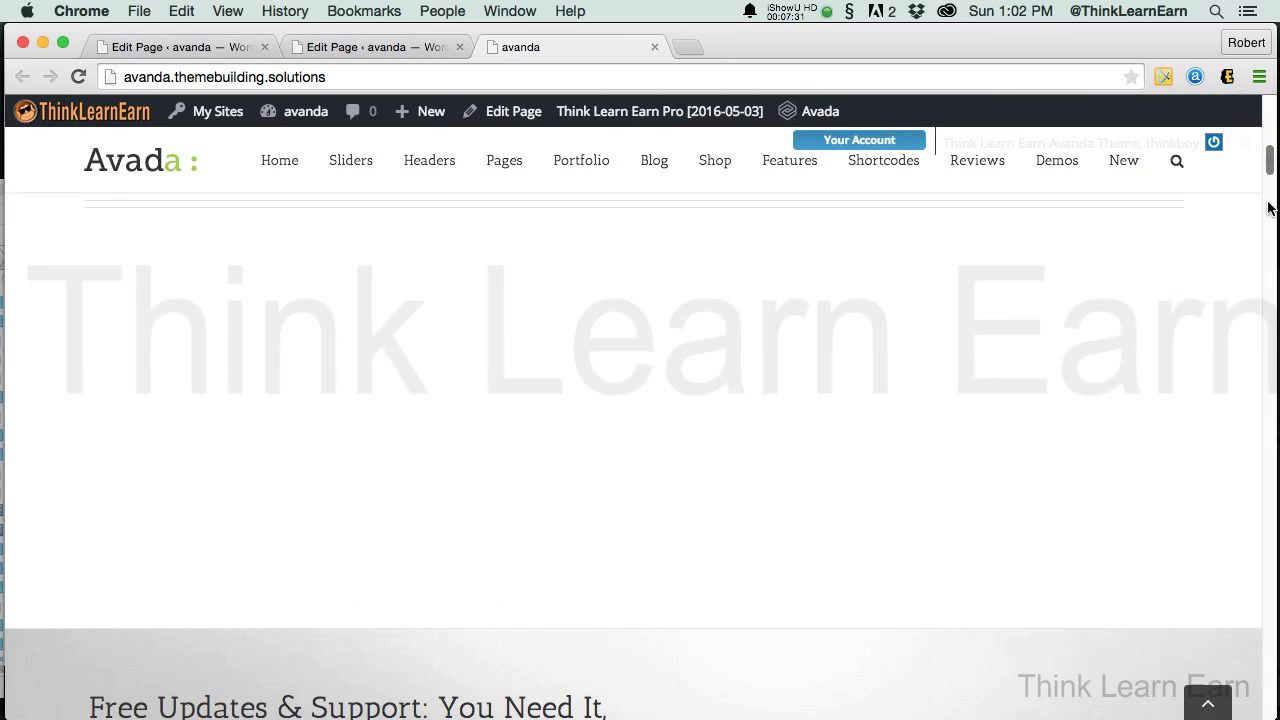
scroll(1268, 212, down, 3)
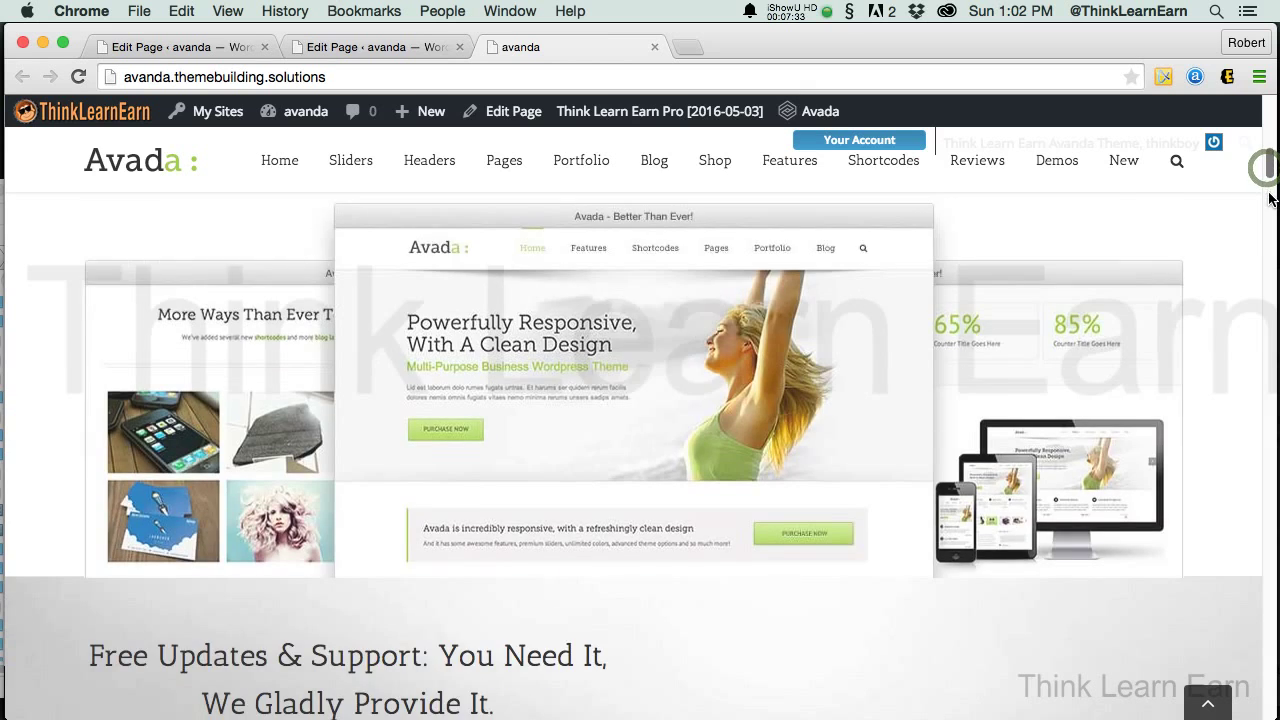
scroll(1268, 207, down, 15)
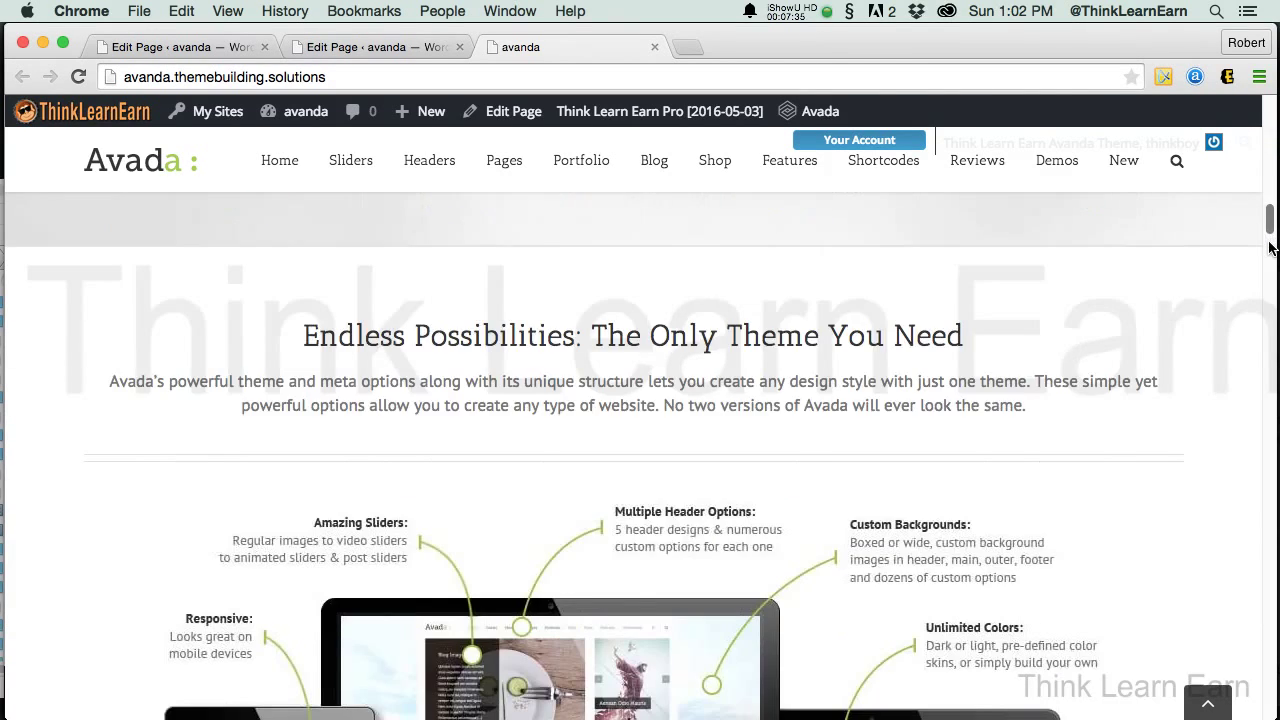
scroll(1271, 254, down, 5)
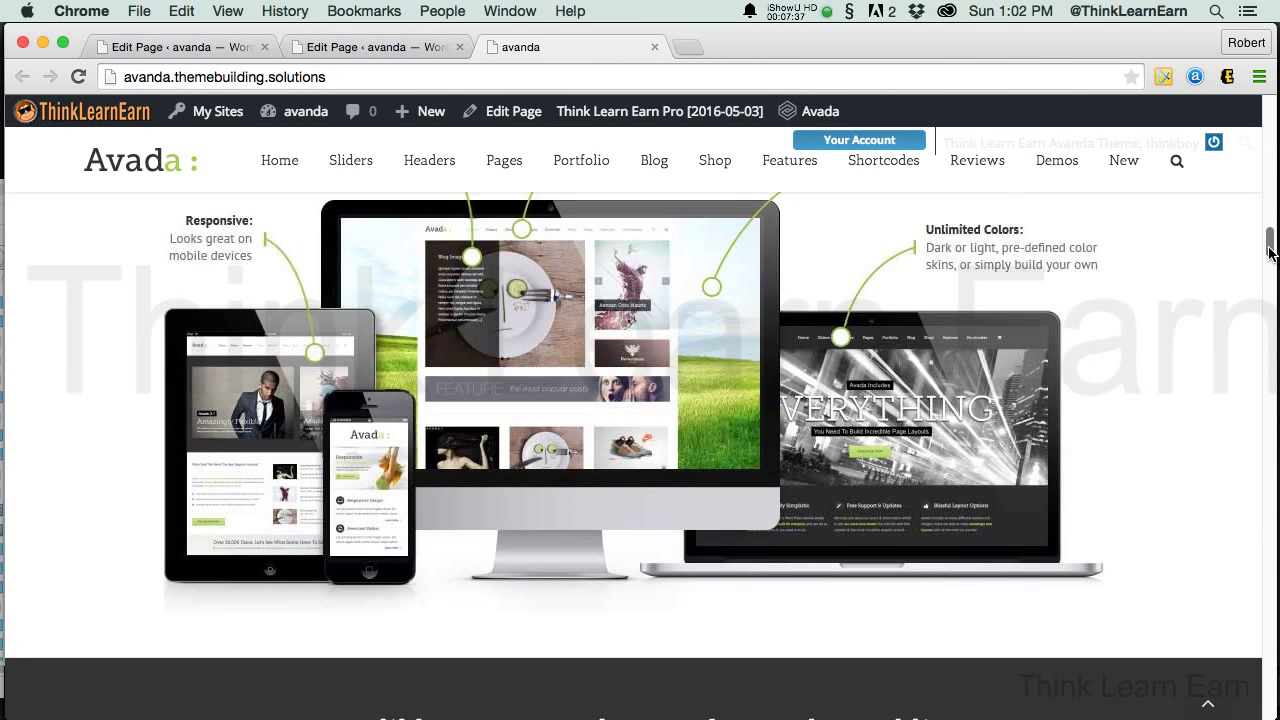
scroll(1270, 250, up, 1)
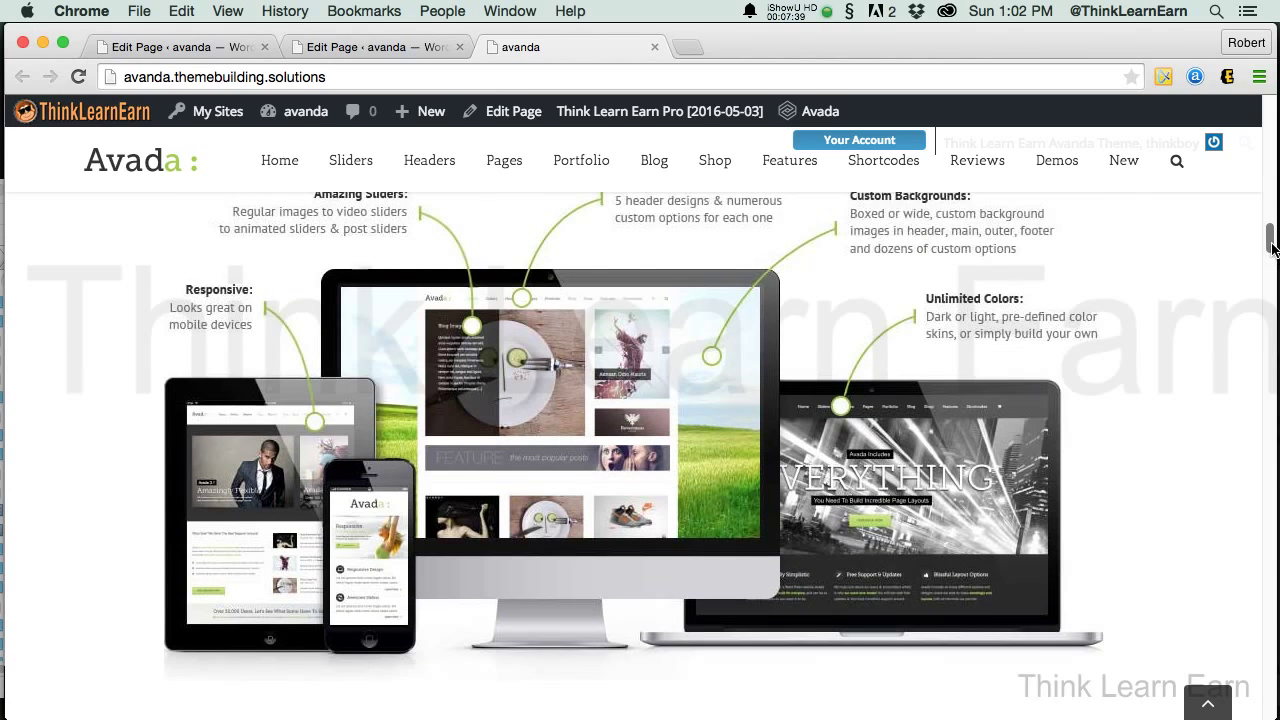
scroll(1273, 248, up, 1)
mouse_move(714, 158)
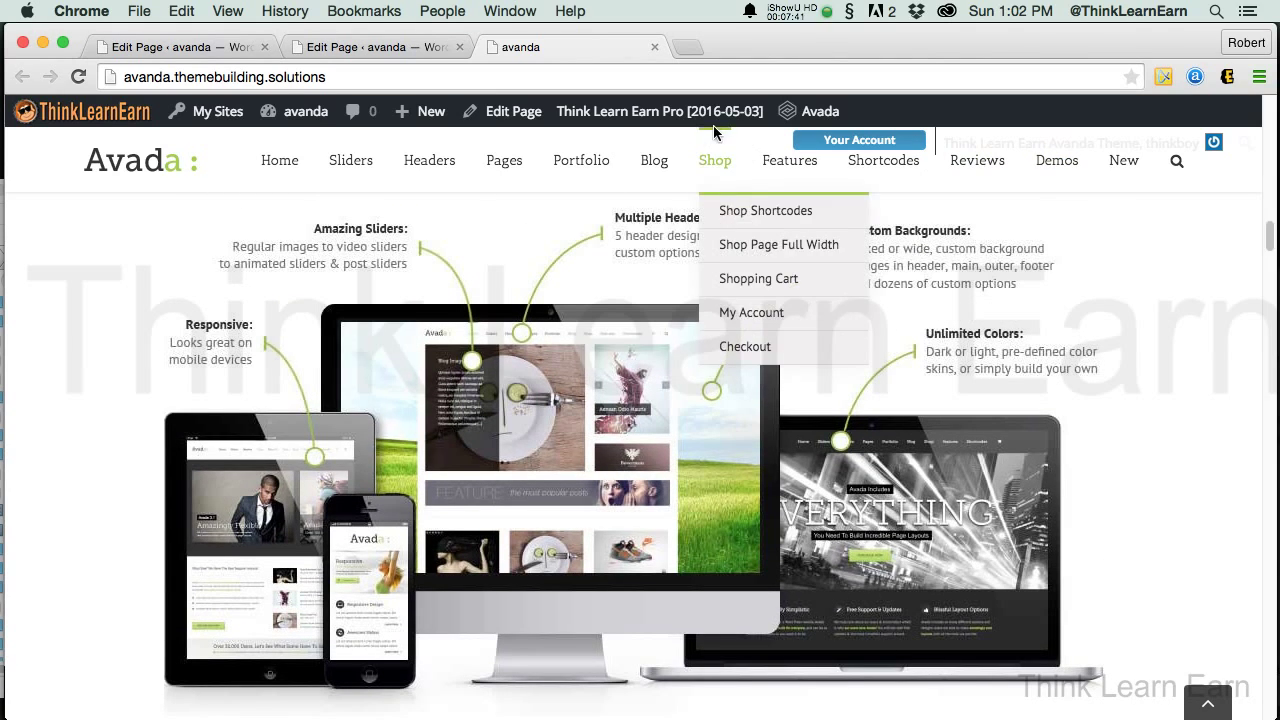
mouse_move(515, 117)
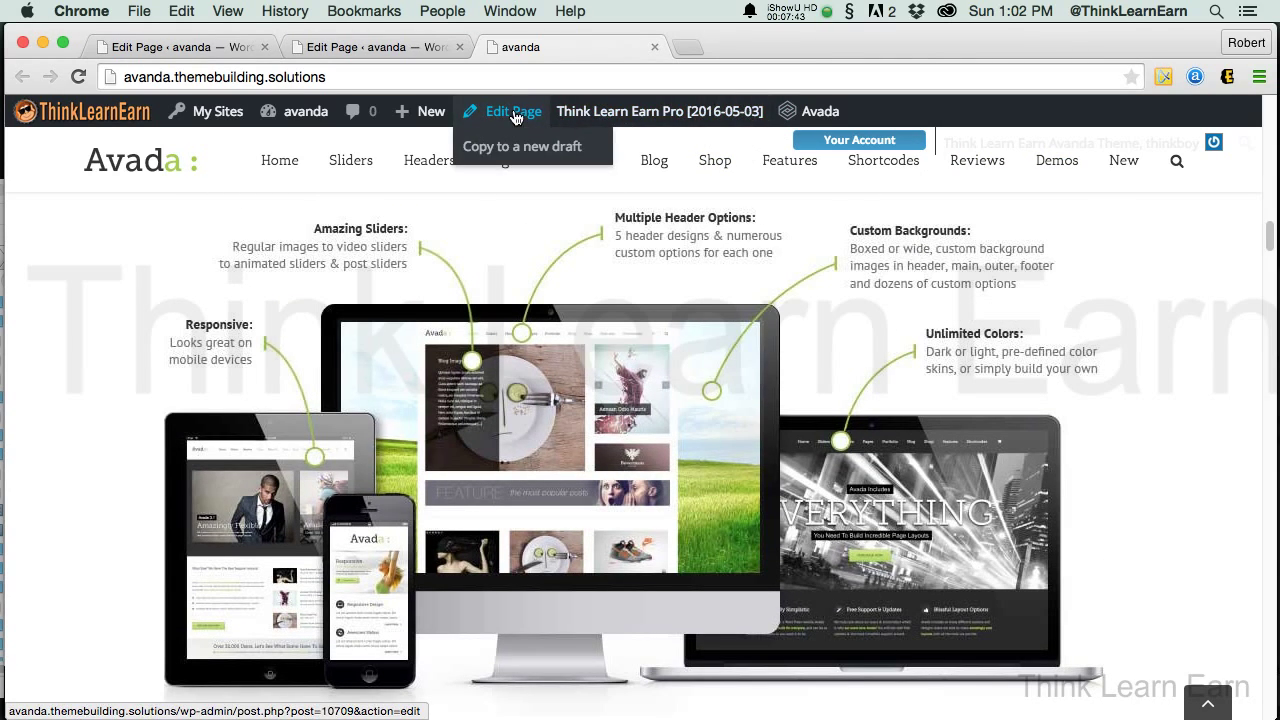
Return to the Home page editor and select the "Ultra-Responsive Design" heading in the content.
click(397, 47)
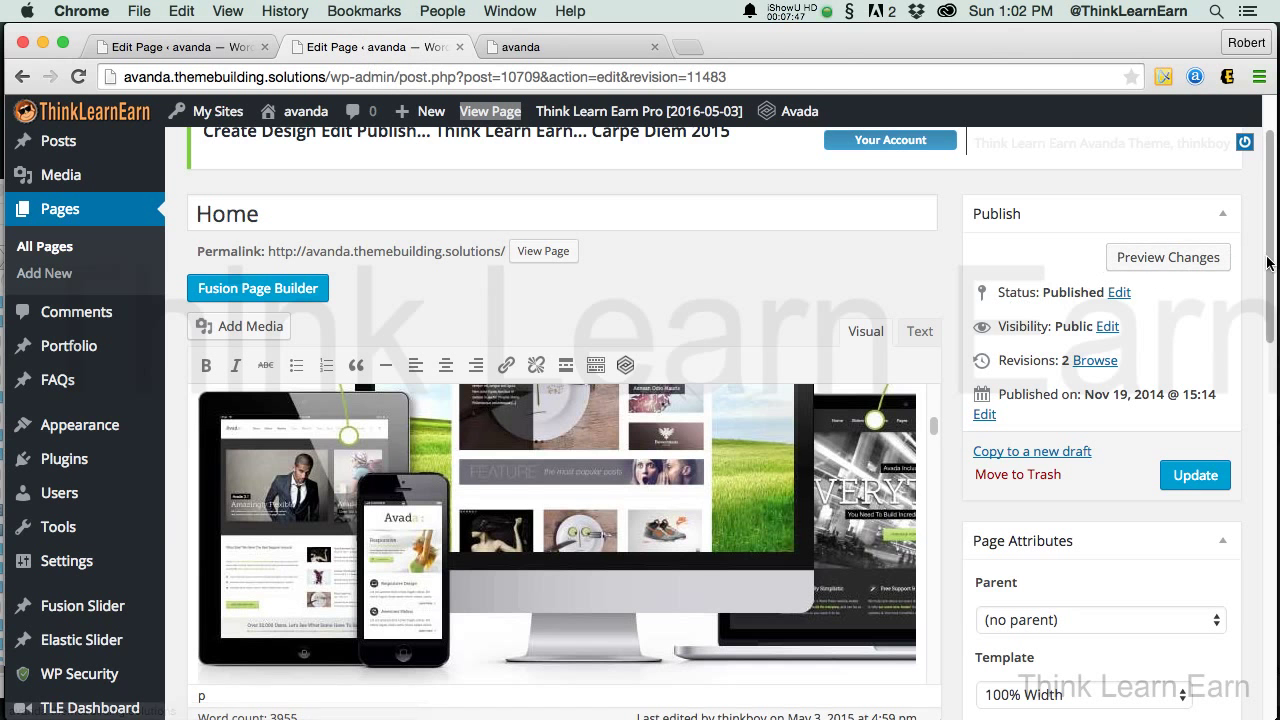
mouse_move(1270, 262)
mouse_down()
mouse_move(1273, 340)
mouse_move(1270, 243)
mouse_up()
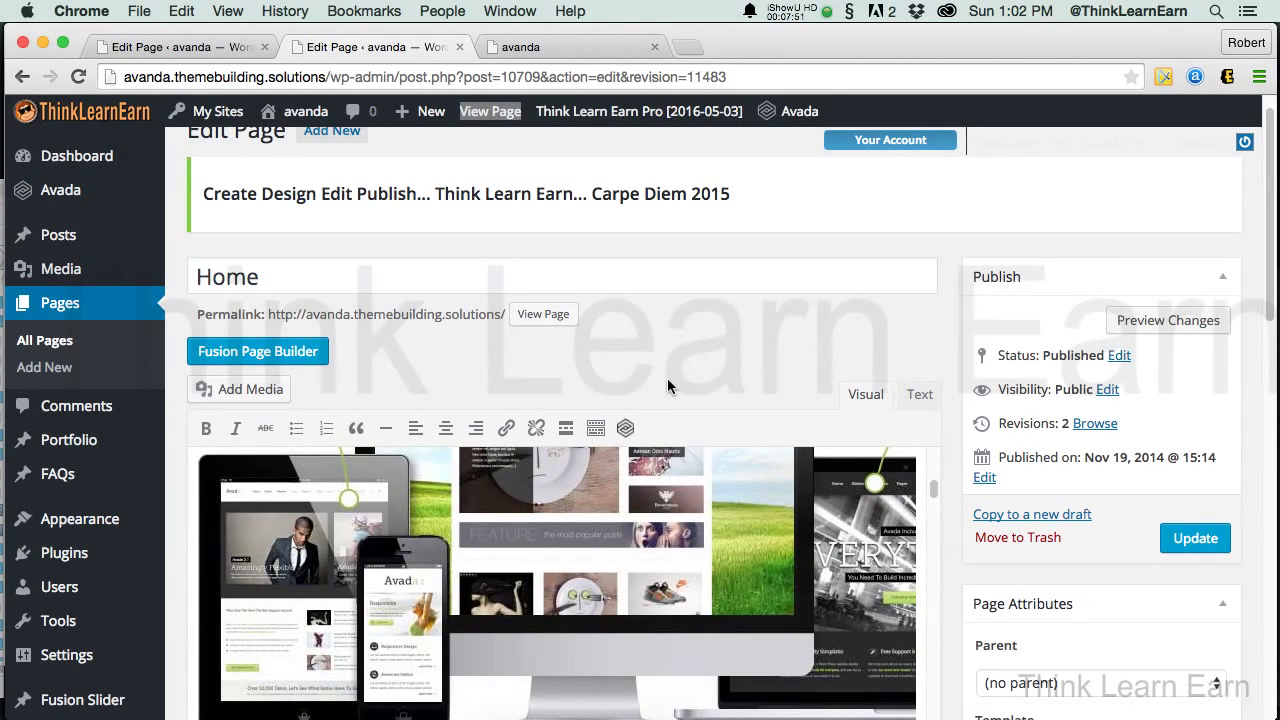
click(512, 283)
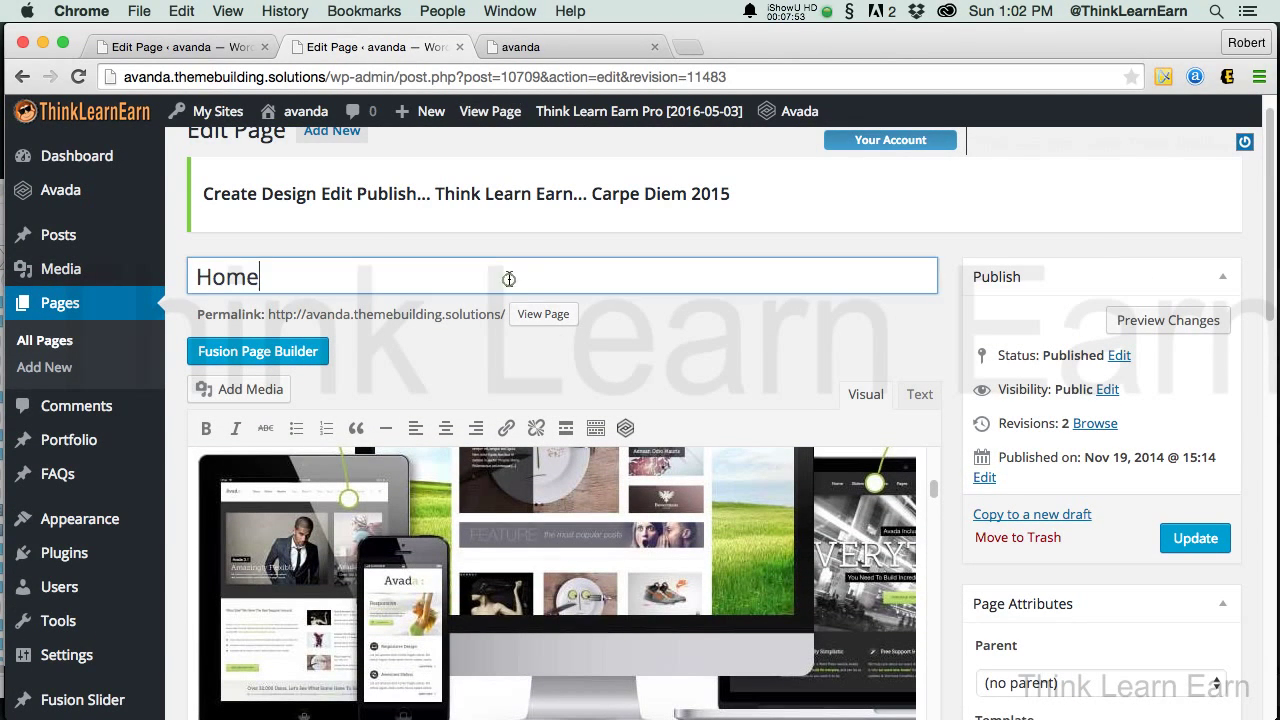
key(Tab)
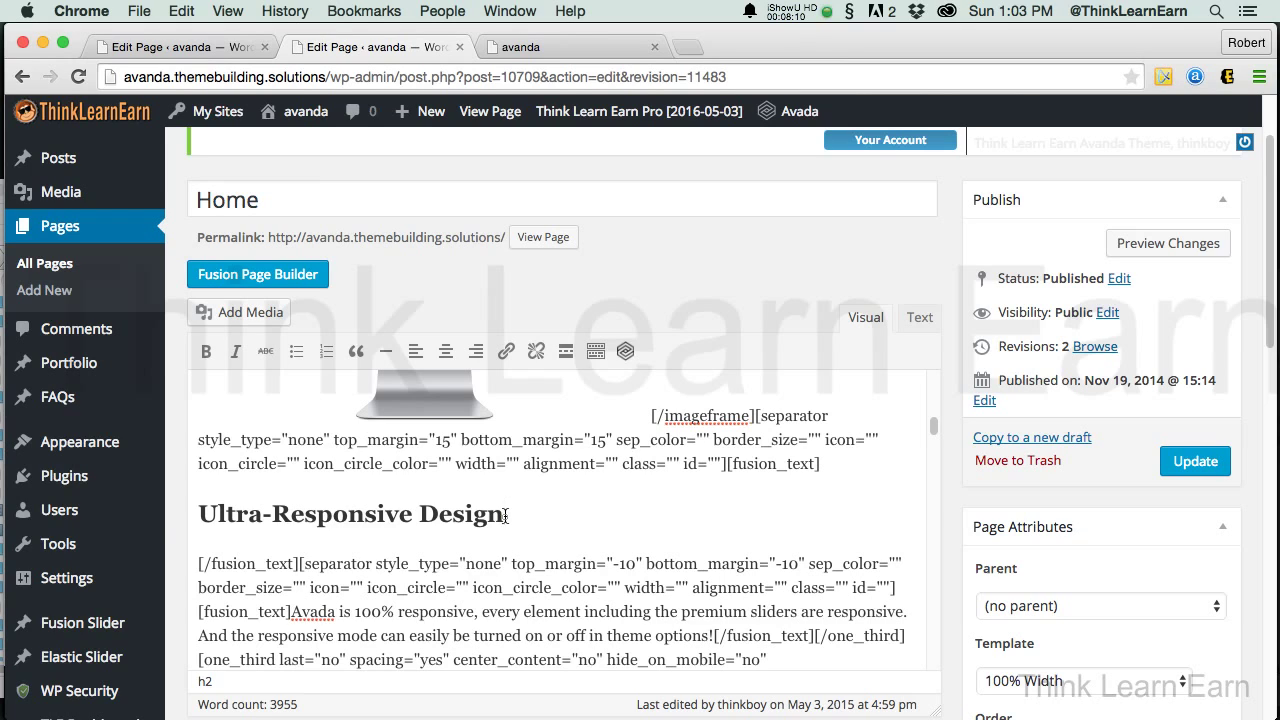
drag(506, 515, 196, 513)
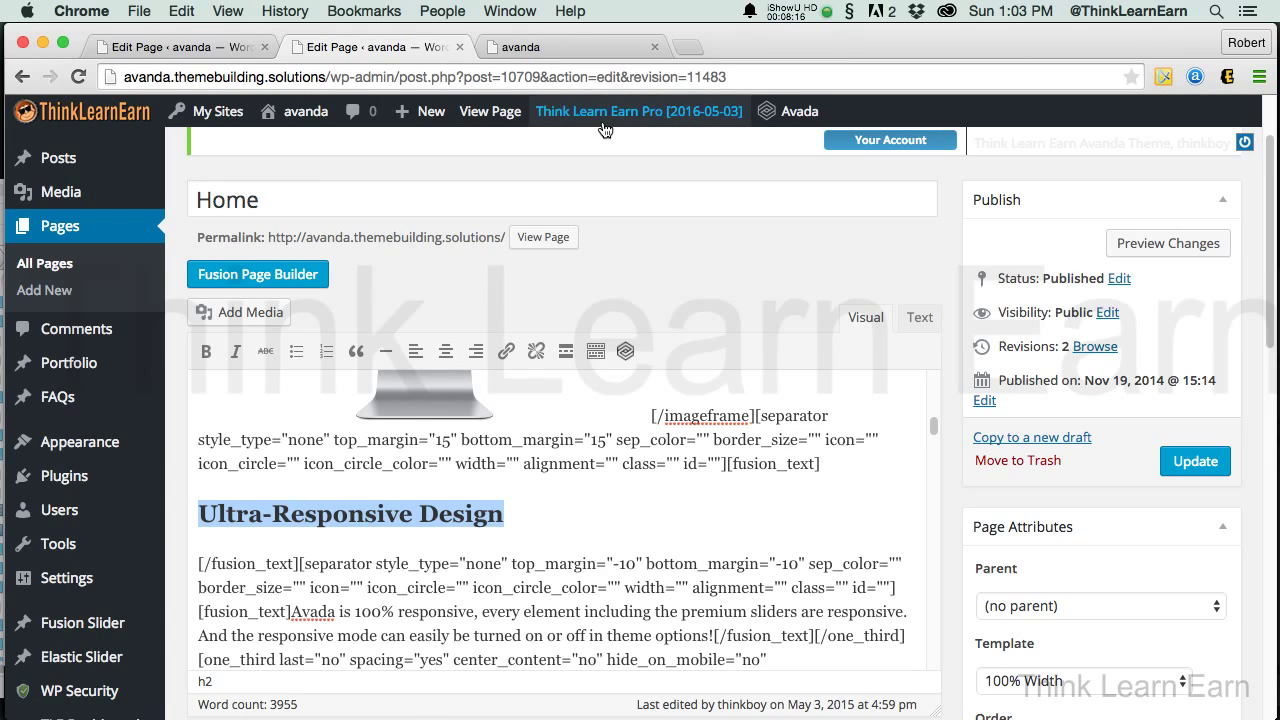
Search the live Home page for "Ultra-Responsive Design" and examine the image and text of that block.
click(606, 54)
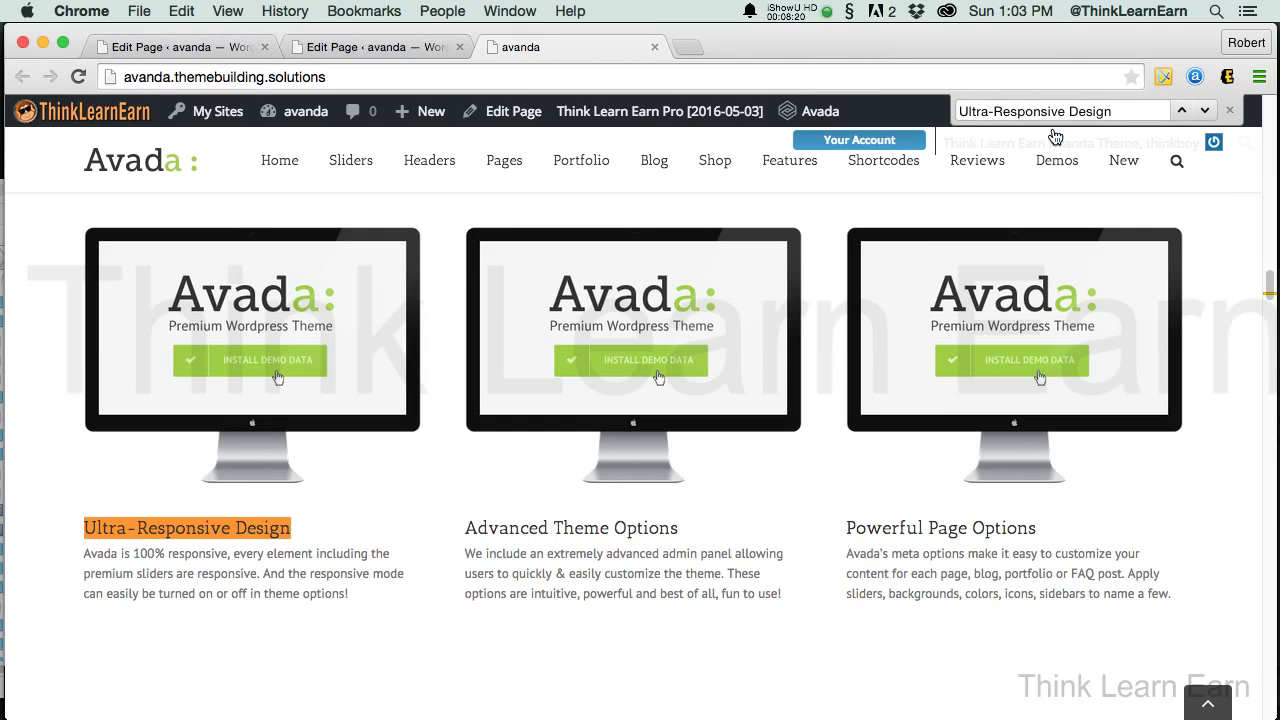
mouse_move(1050, 135)
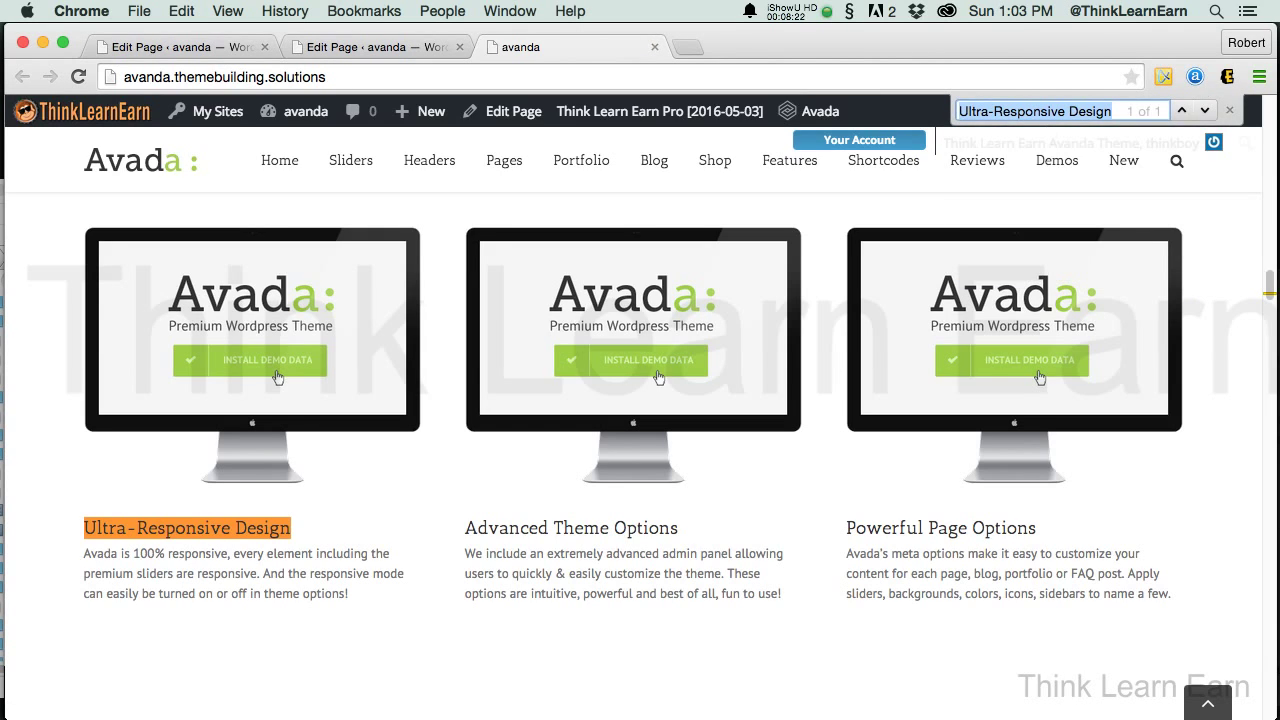
click(346, 510)
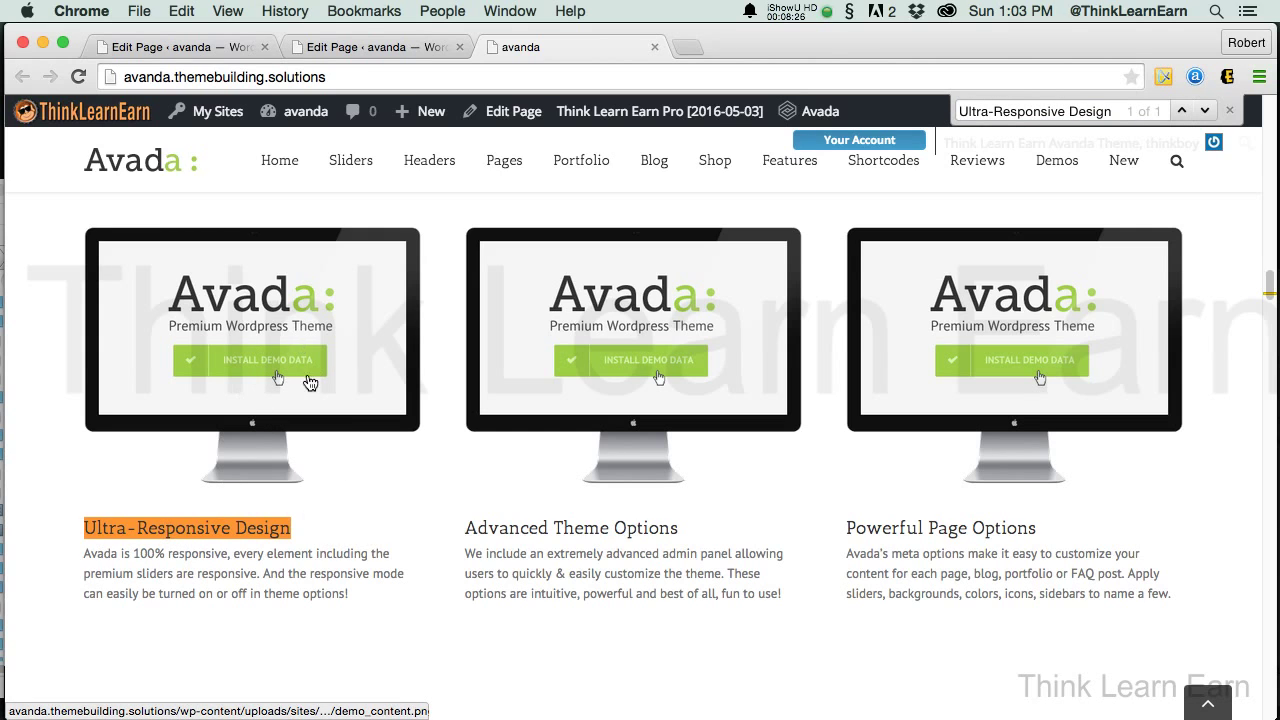
Return to the Home page editor and highlight the start of the paragraph describing Avada as 100% responsive.
click(394, 49)
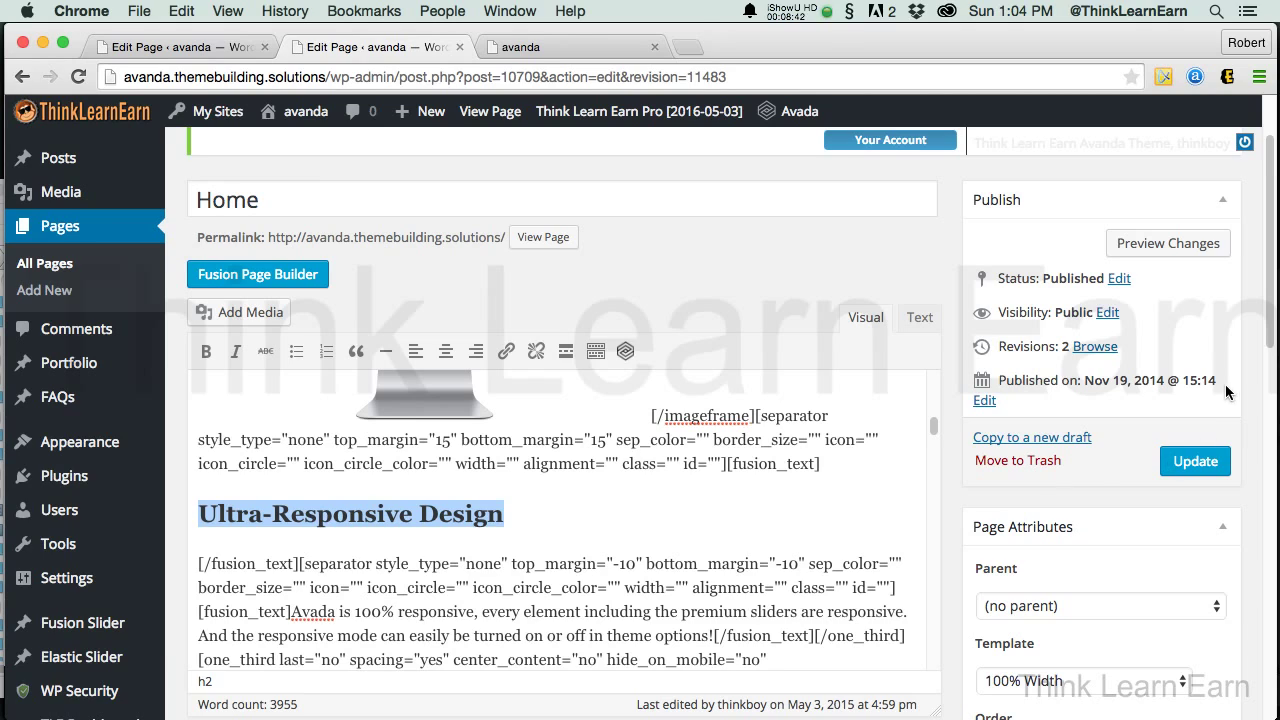
drag(291, 616, 633, 616)
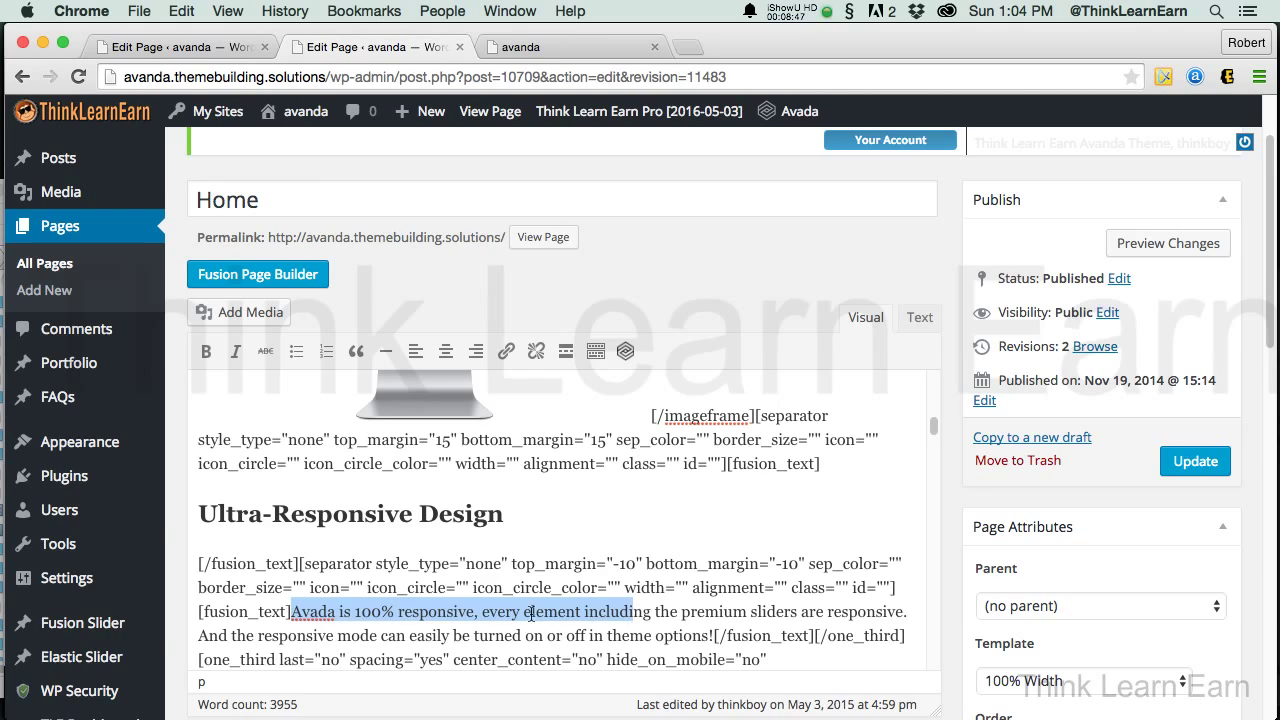
Highlight the opening and closing fusion_text shortcodes around the paragraph describing Avada as 100% responsive.
click(344, 612)
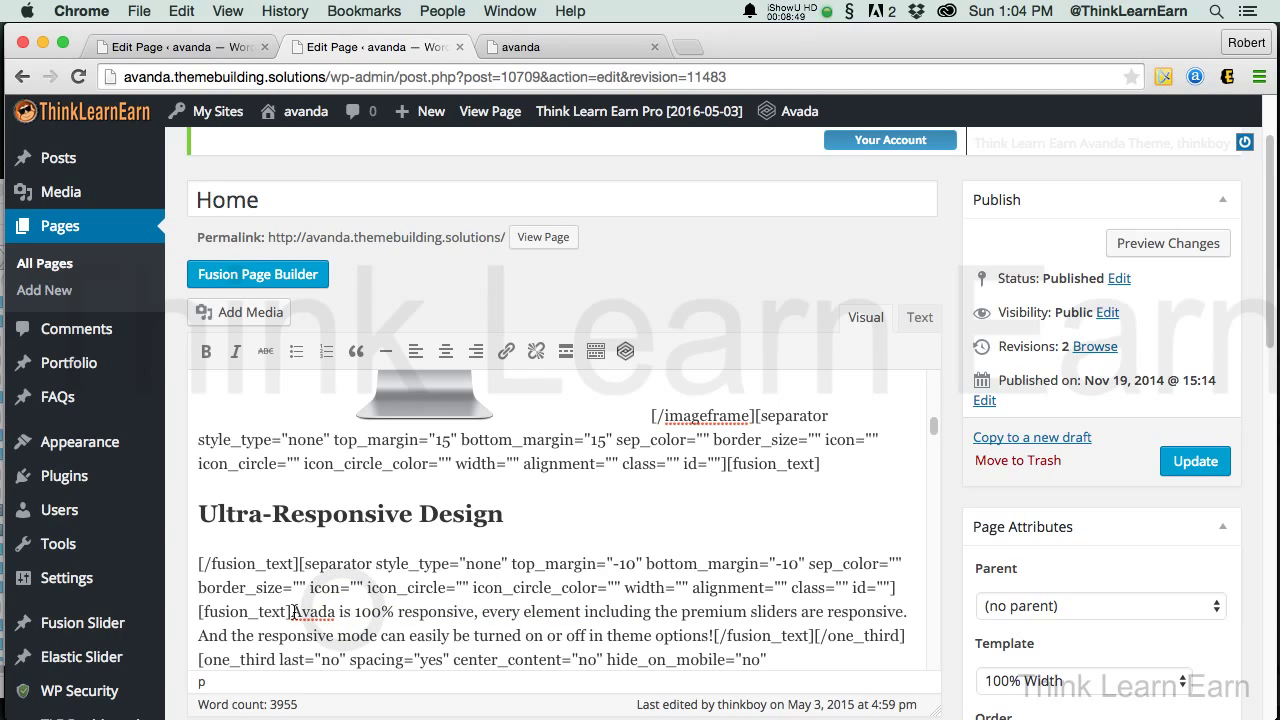
drag(292, 612, 213, 614)
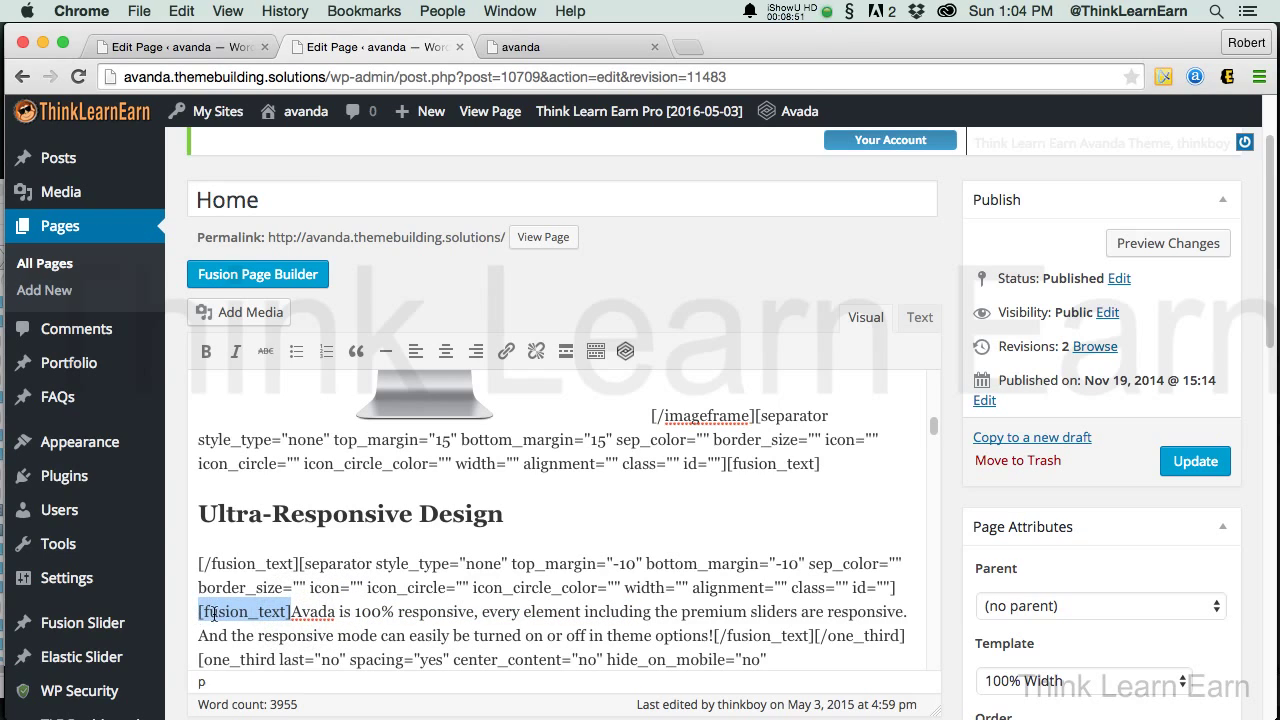
drag(712, 636, 815, 637)
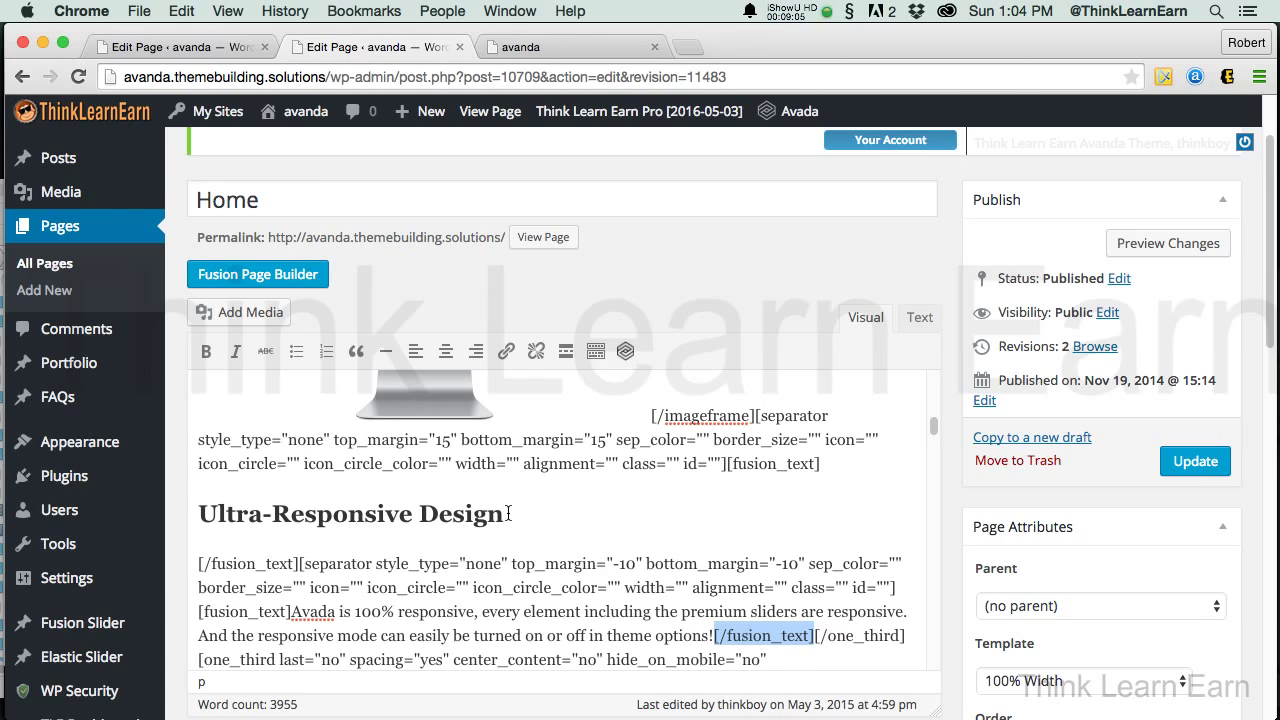
Wrap the "Ultra-Responsive Design" heading in literal <h1> and </h1> tags in the visual editor.
click(203, 515)
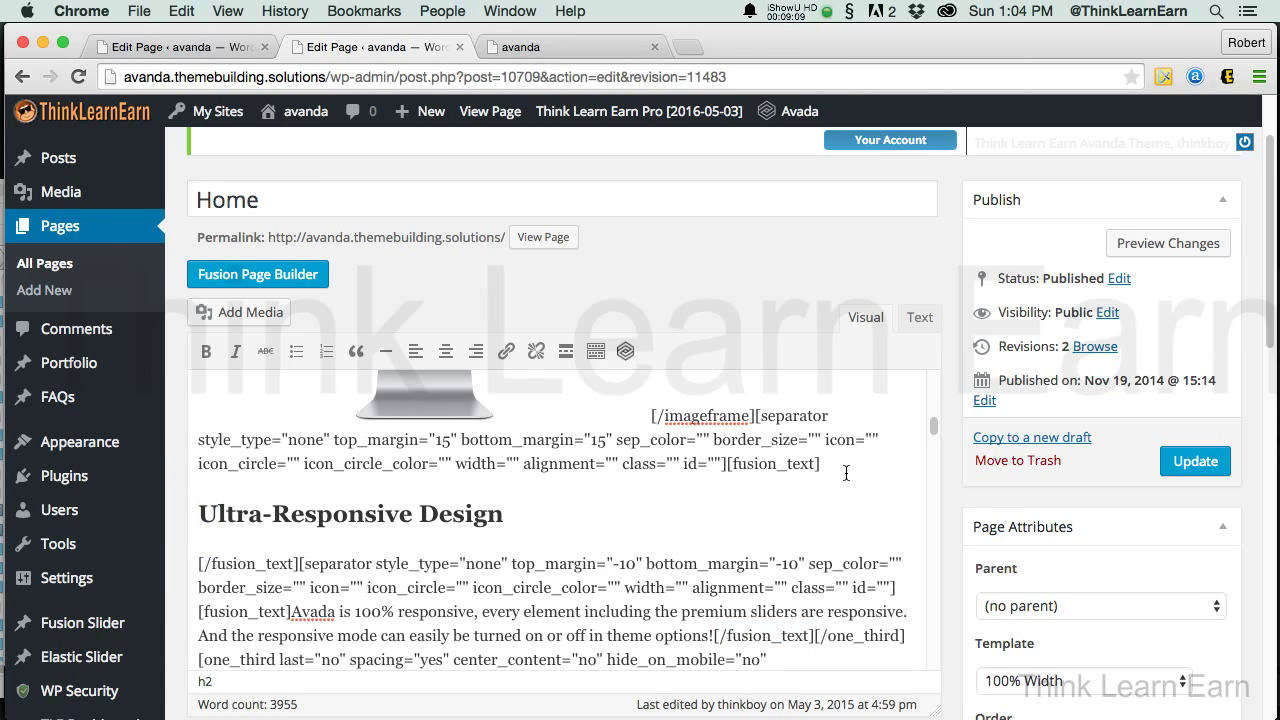
text(<h1)
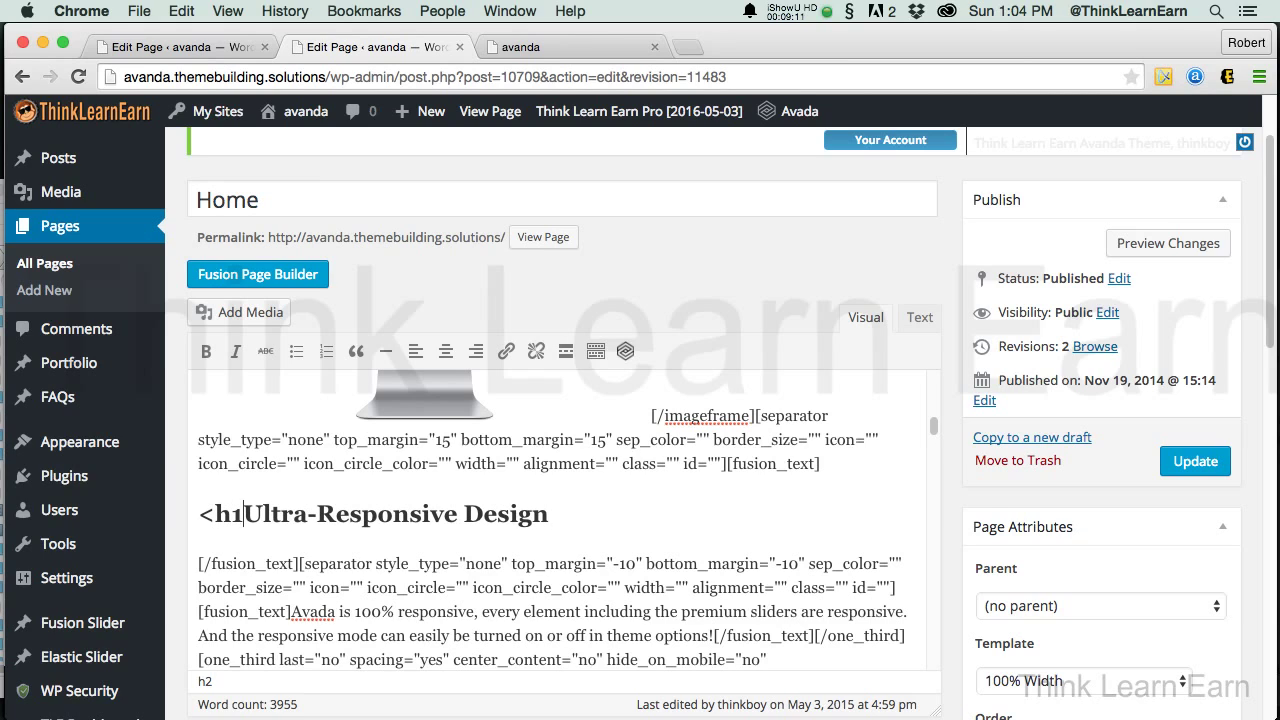
text(>)
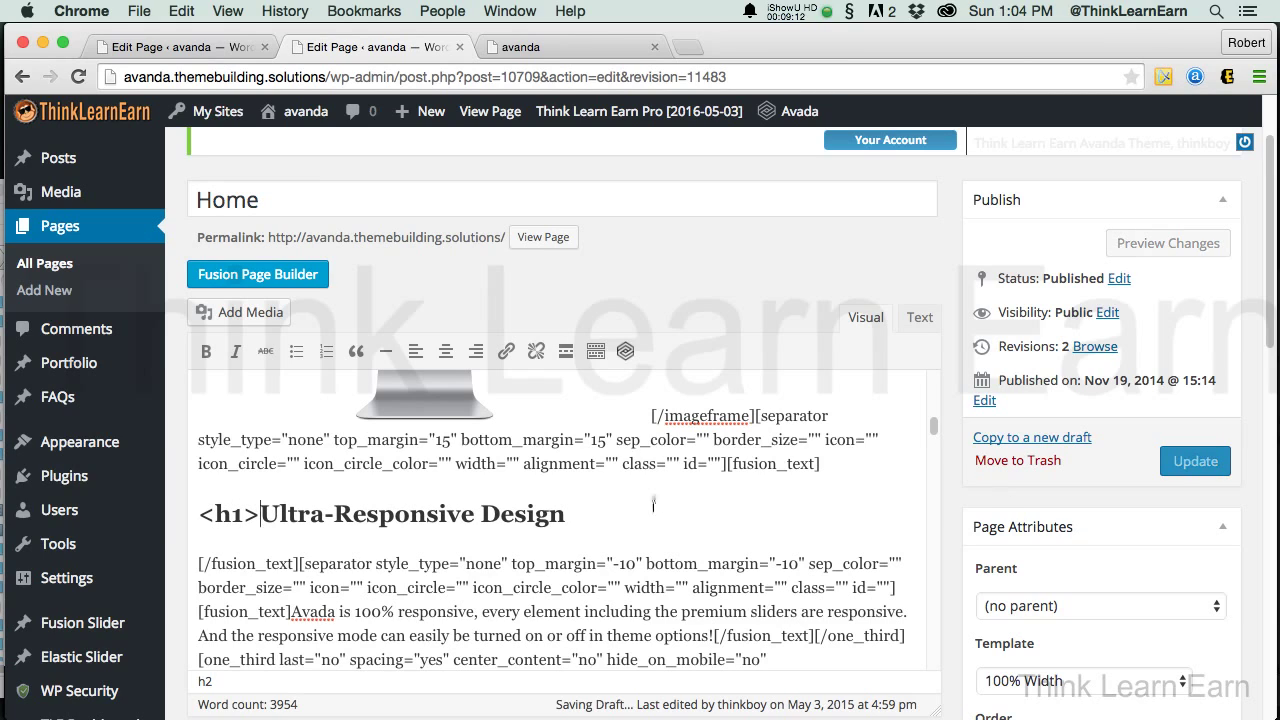
click(614, 512)
text(</1>)
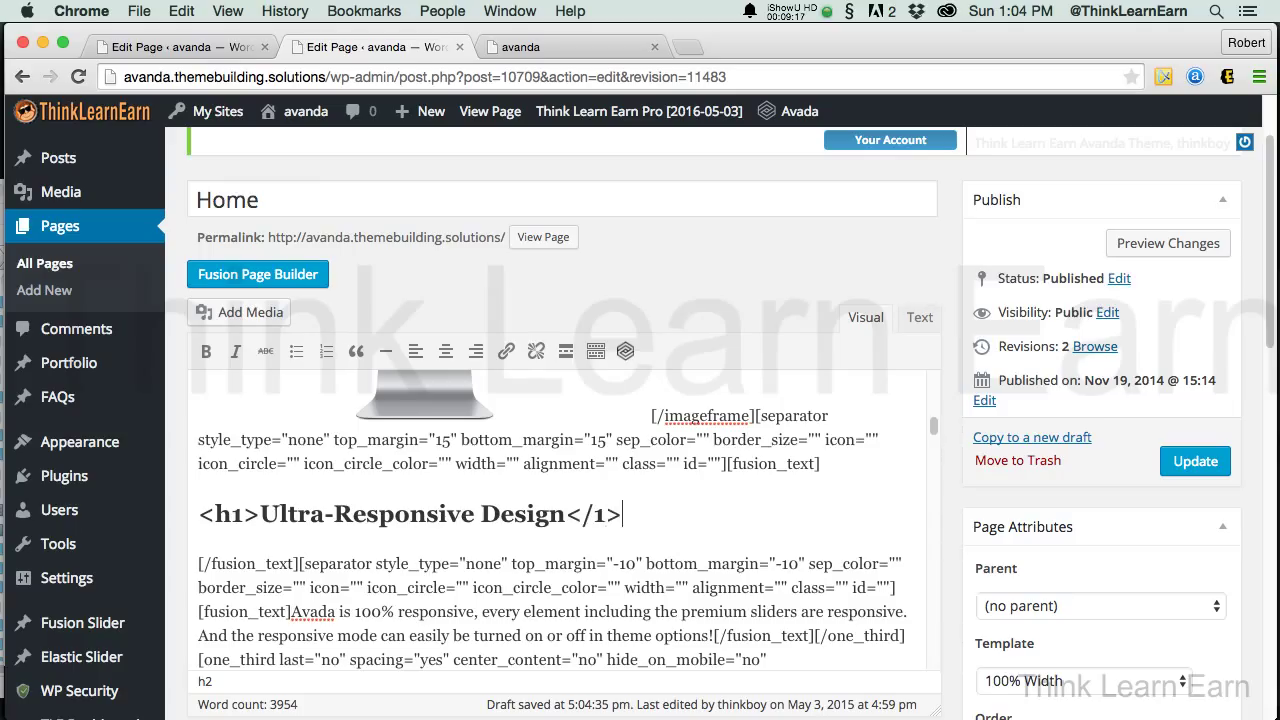
key(BackSpace)
key(BackSpace)
text(h1)
Examine the fusion_text shortcodes around the heading and compare how the page content appears in Text and Visual modes.
double_click(727, 465)
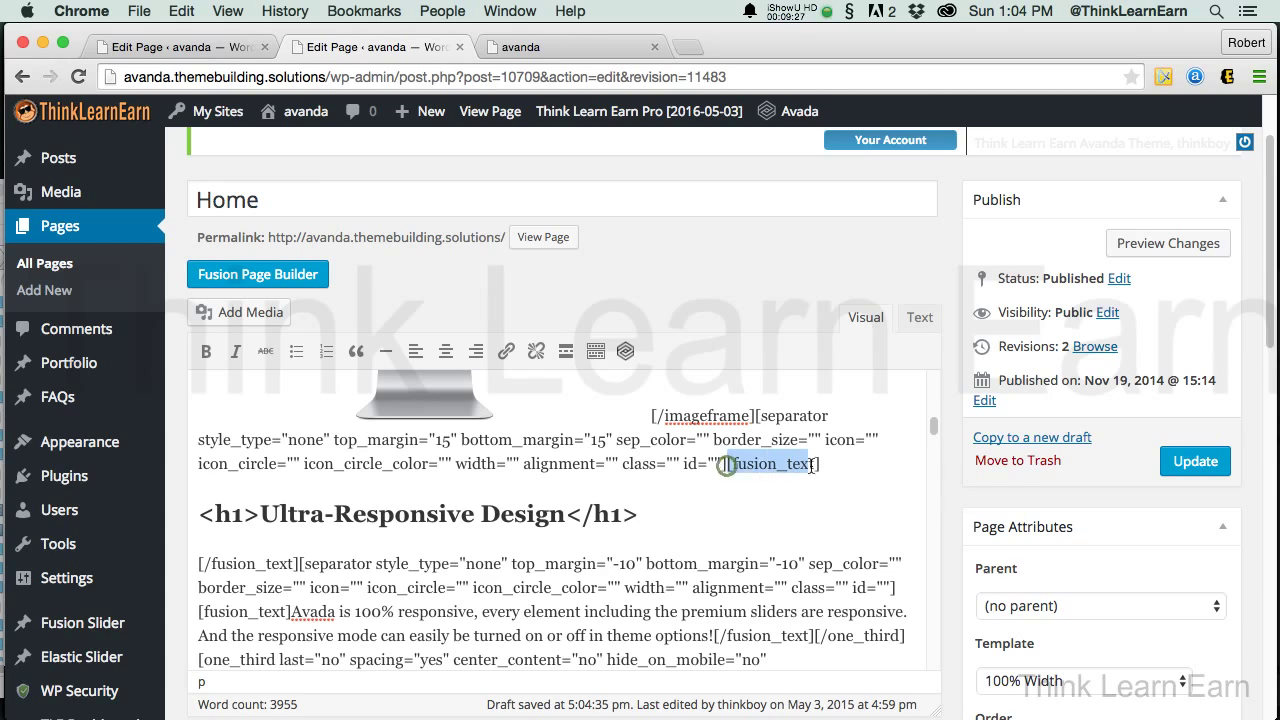
click(297, 563)
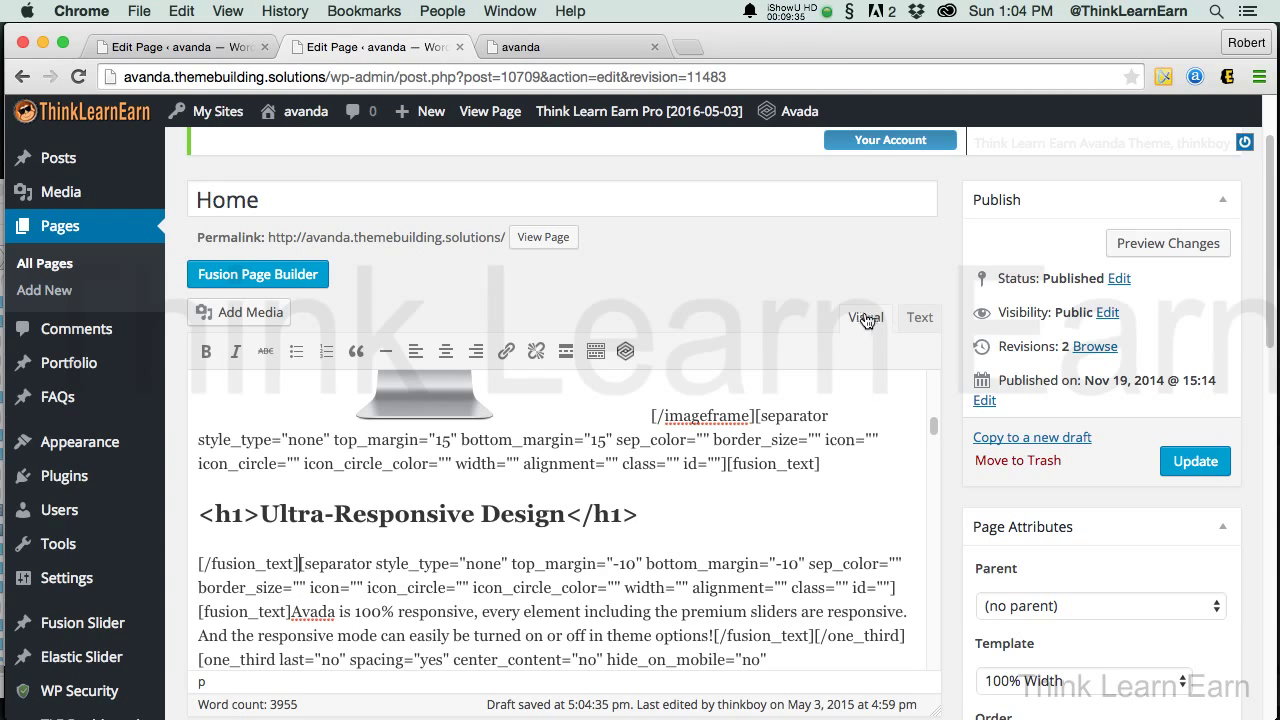
drag(934, 428, 951, 298)
click(920, 318)
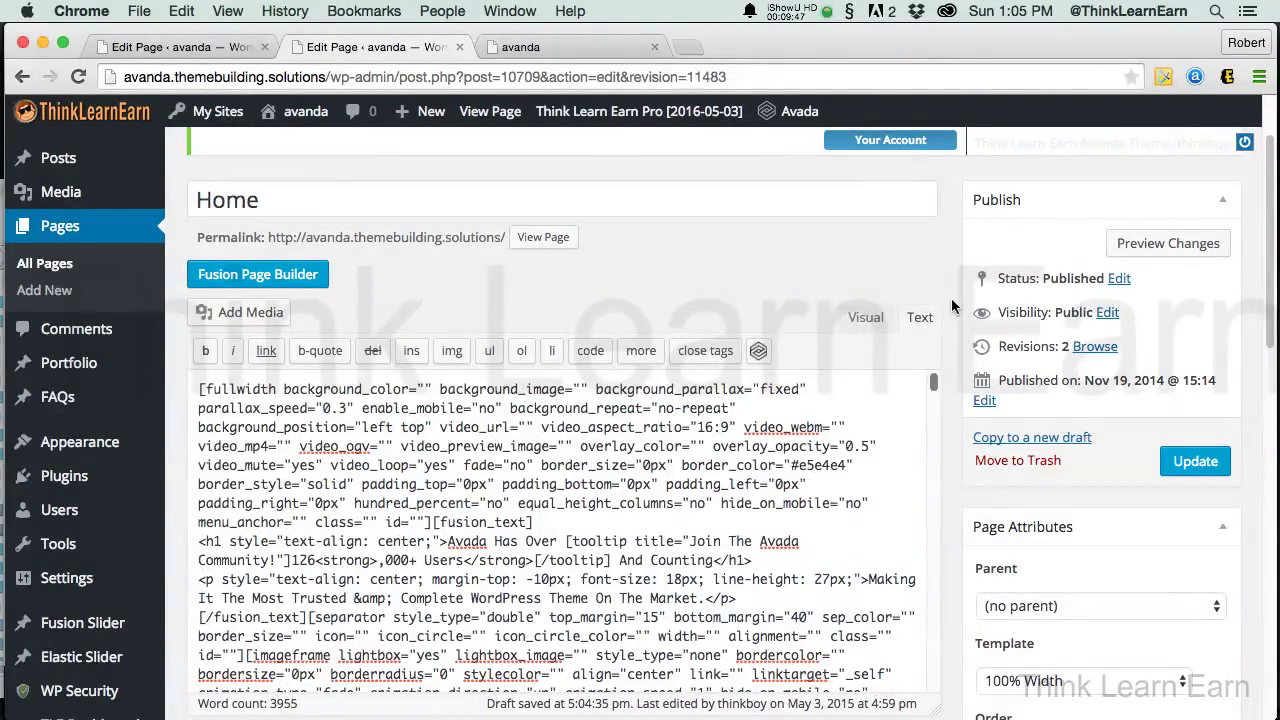
click(872, 326)
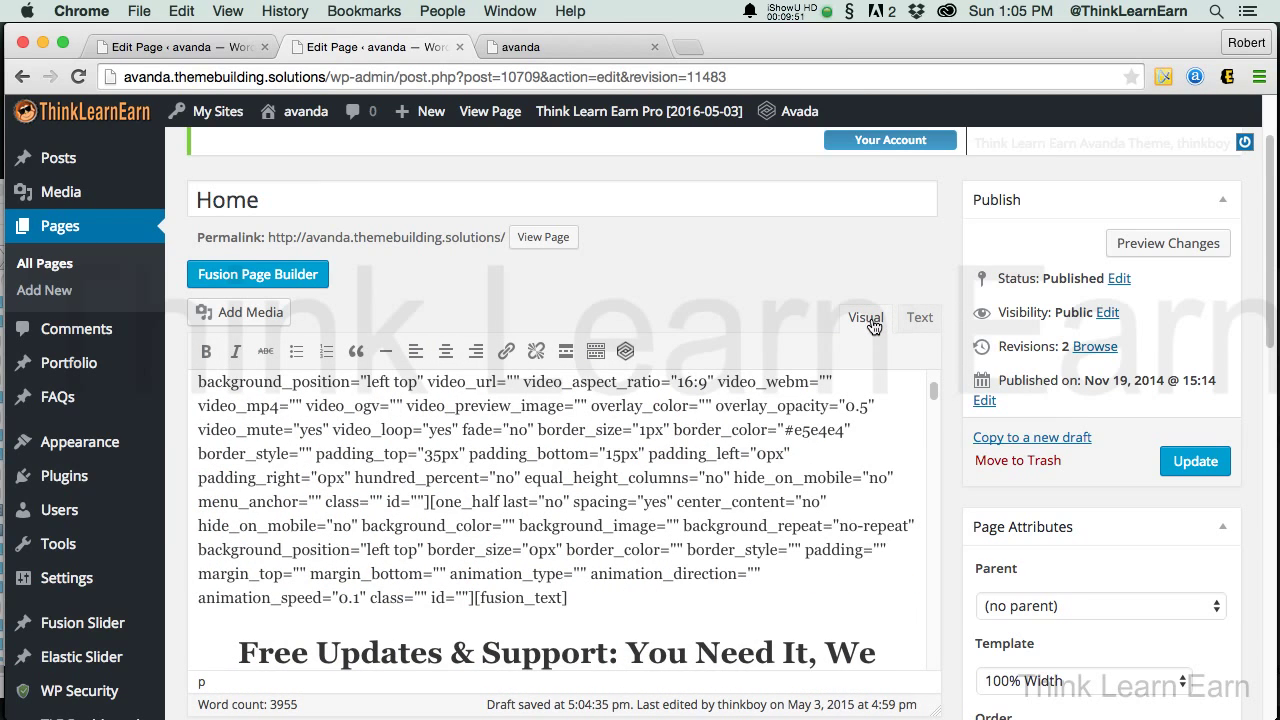
mouse_move(932, 396)
mouse_down()
mouse_move(933, 408)
mouse_move(931, 391)
mouse_up()
scroll(933, 408, down, 2)
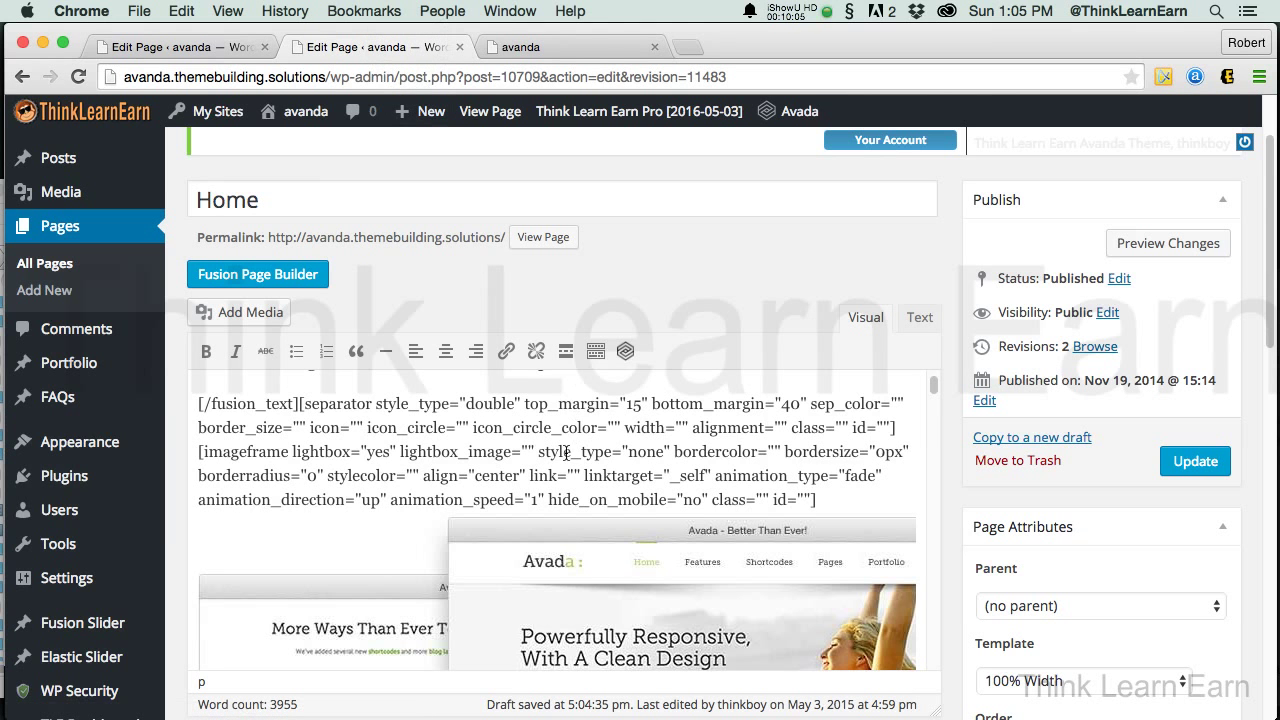
Find the "Ultra-Responsive Design" heading in the visual content, append "123 Tips" to it and update the page.
key(super+f)
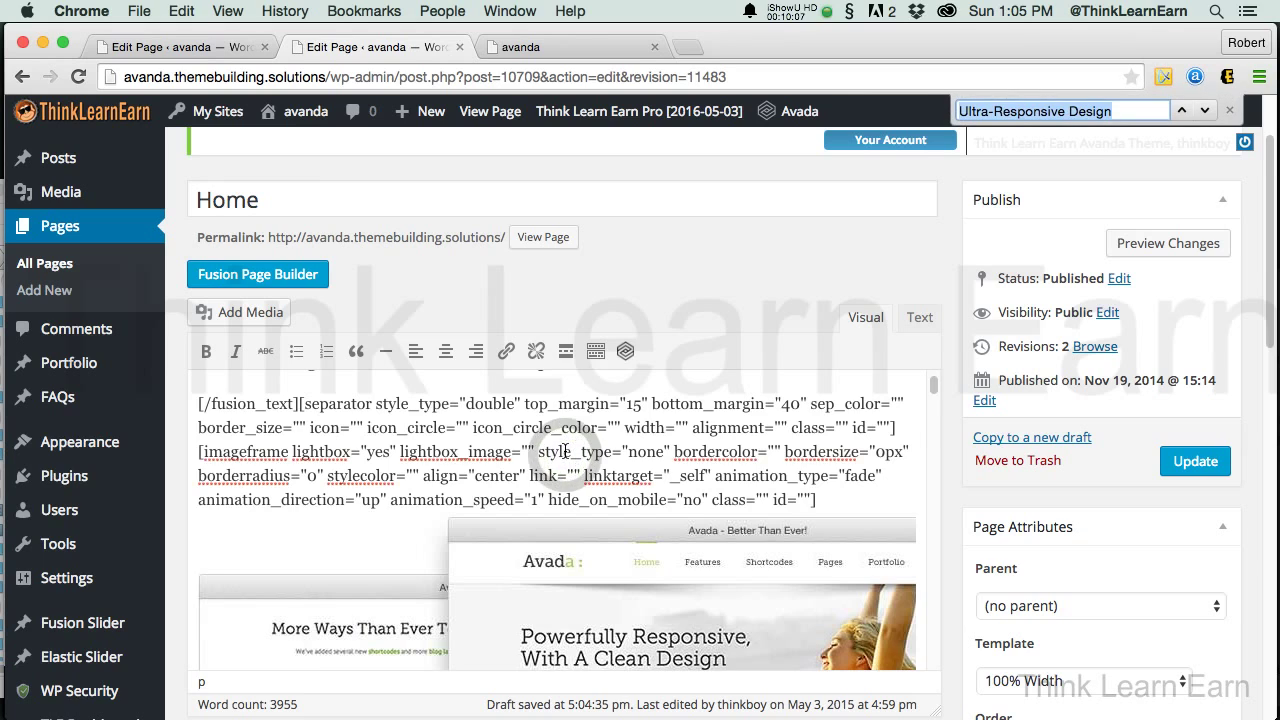
key(Return)
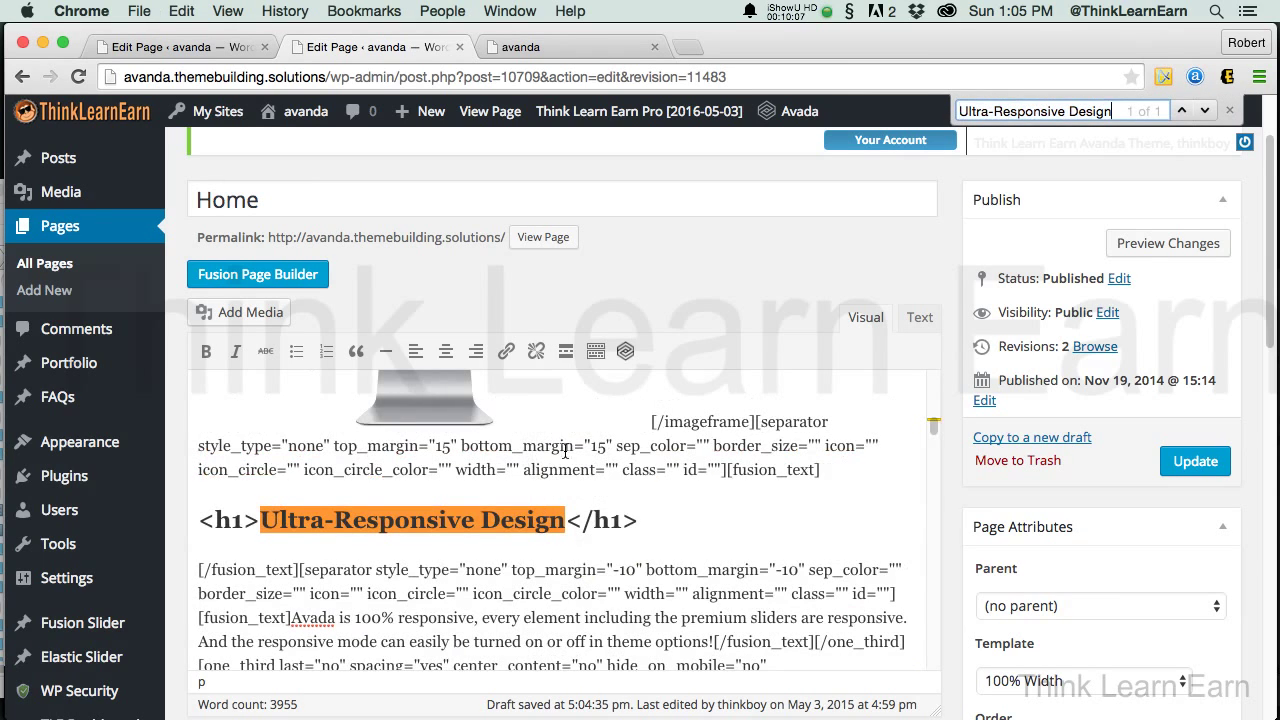
click(494, 517)
click(568, 522)
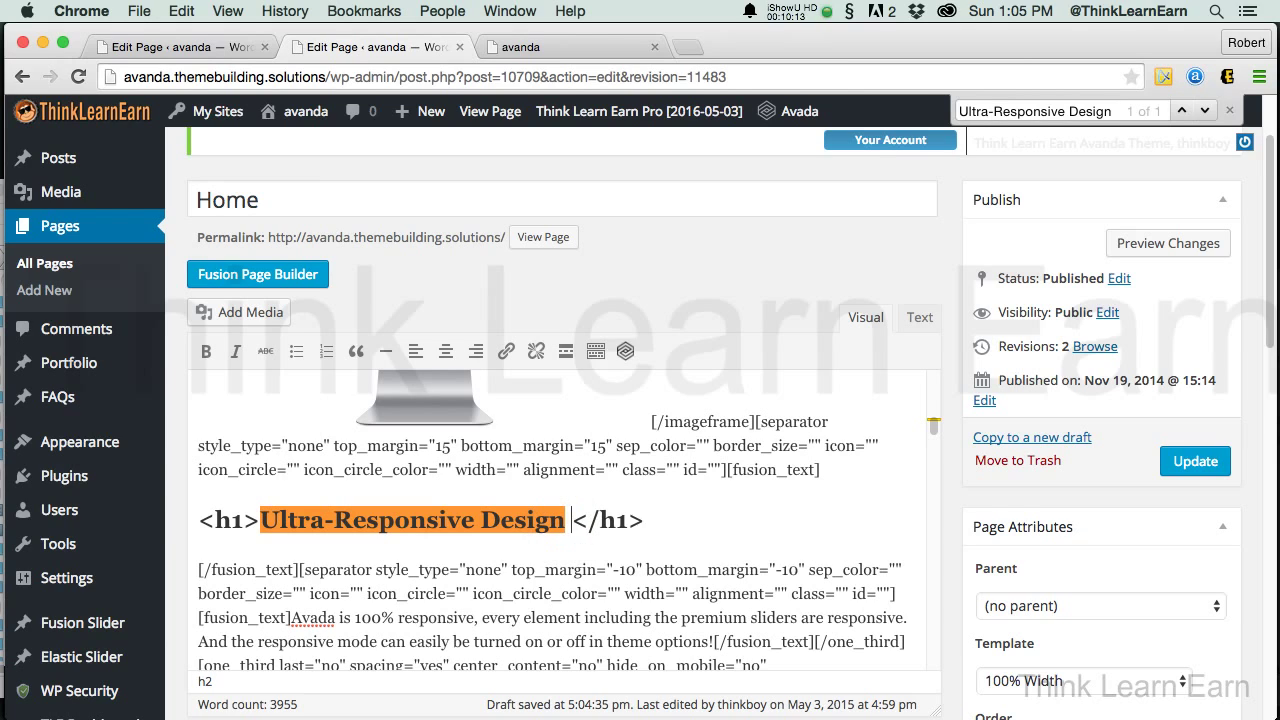
text(123 T)
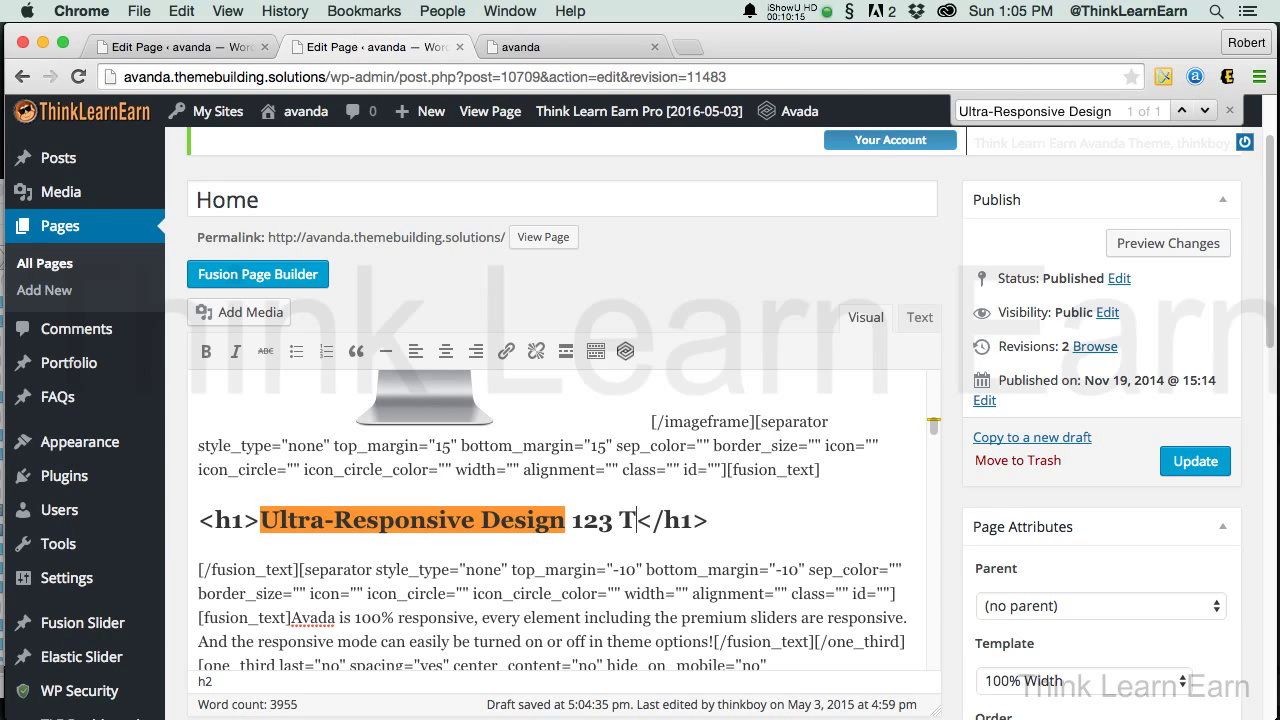
text(ips)
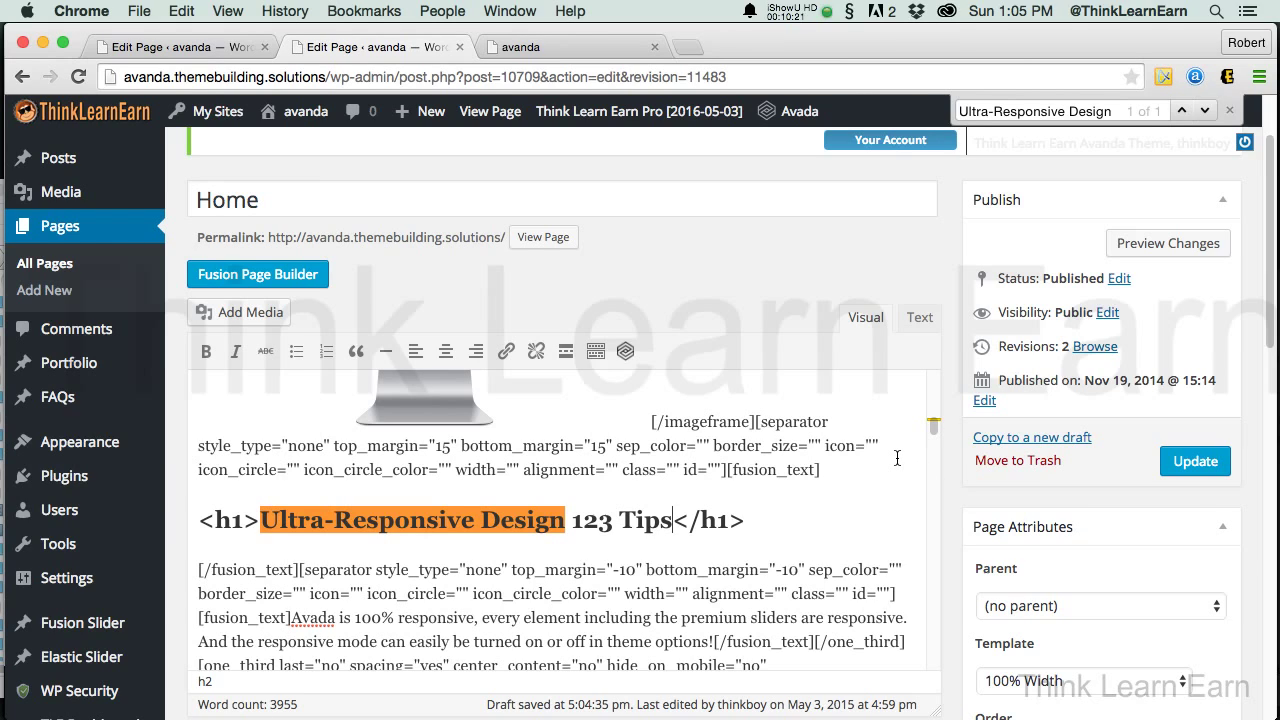
click(1195, 462)
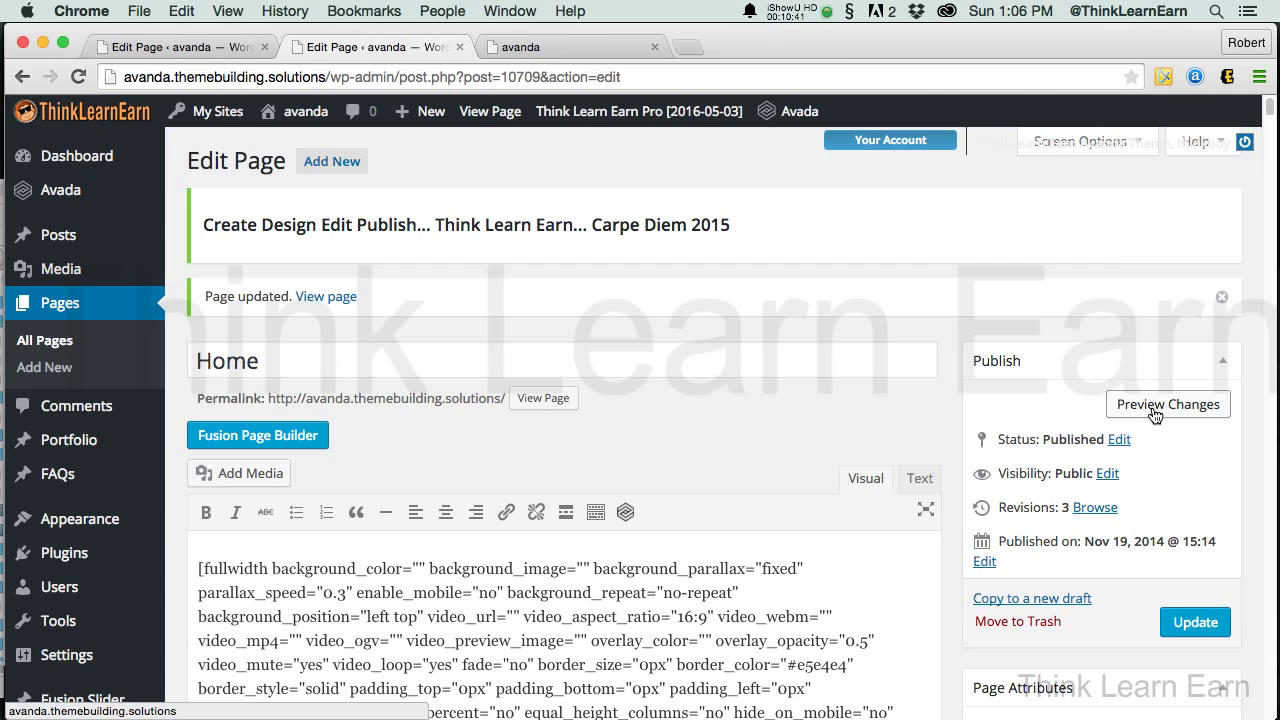
Open the live Home page in an incognito window and search it for "Ultra-Responsive Design".
right_click(1155, 414)
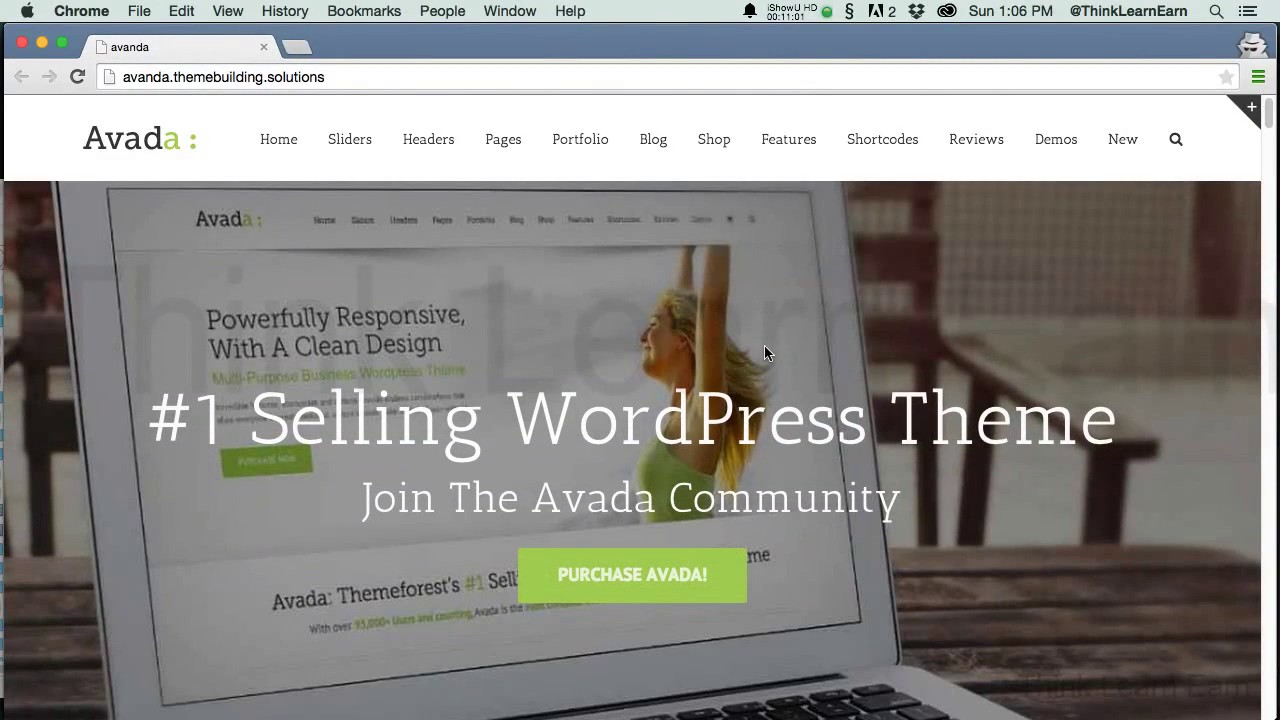
key(super+f)
key(Return)
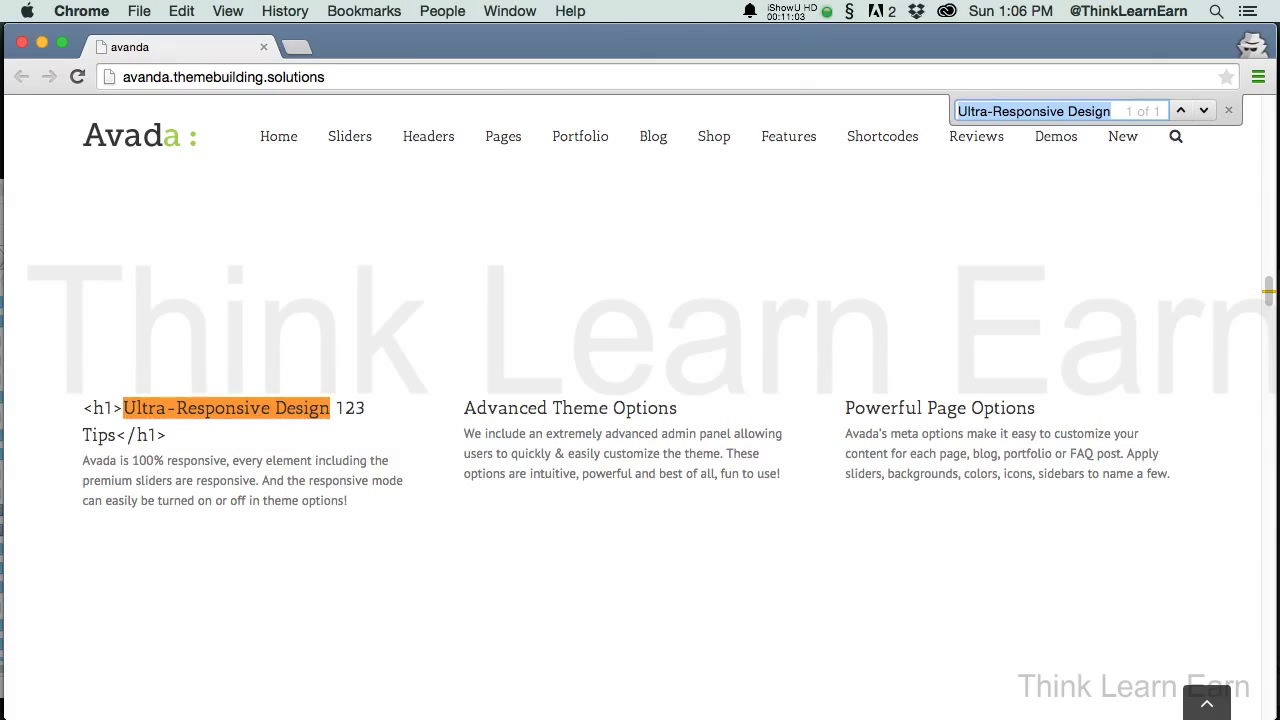
click(186, 410)
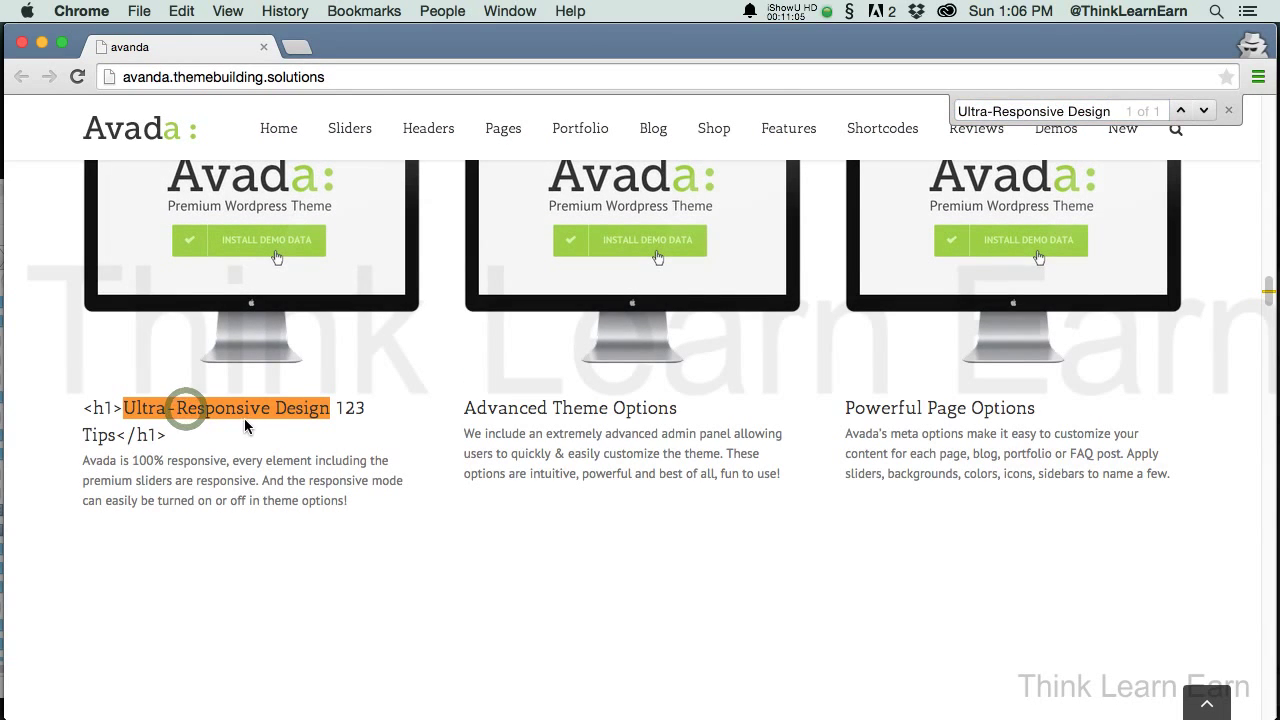
Highlight the literal <h1> and </h1> tags around the heading on the live page to inspect them.
click(84, 408)
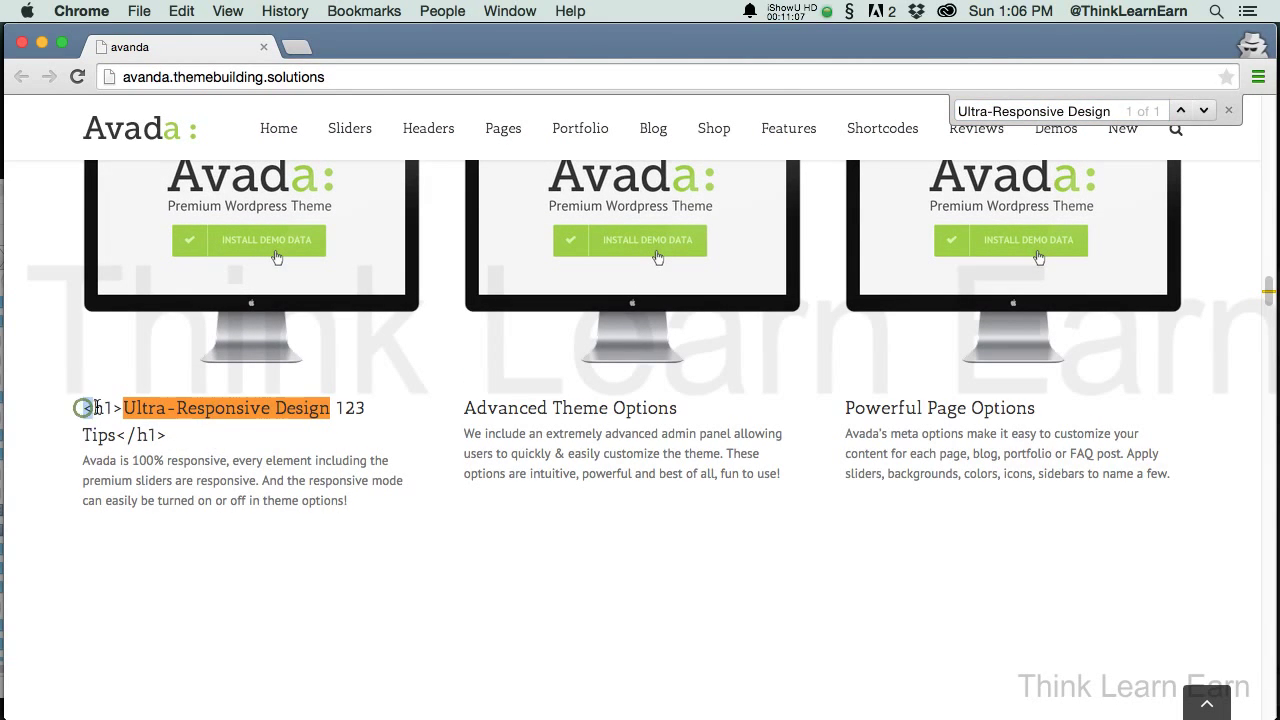
click(168, 434)
drag(130, 438, 116, 435)
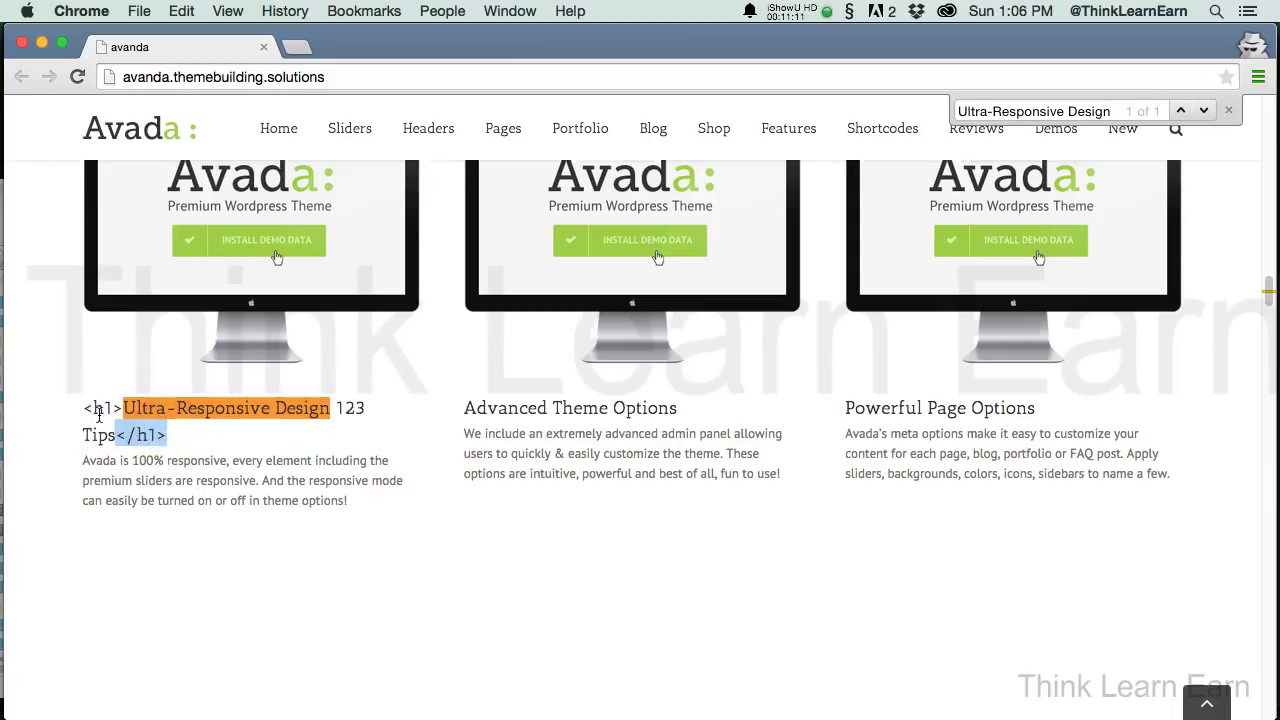
click(84, 410)
click(169, 438)
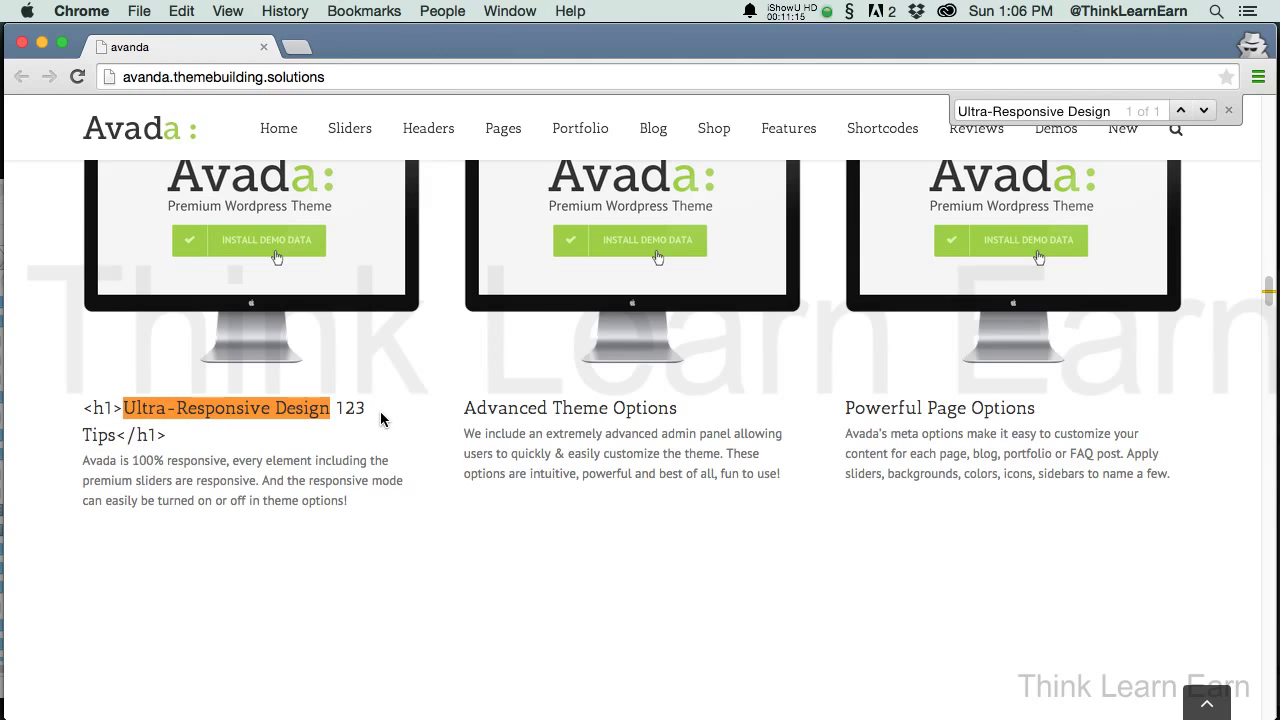
Return to the Home page editor and delete the literal <h1> and </h1> tags around the "Ultra-Responsive Design 123 Tips" heading.
key(super+grave)
click(681, 568)
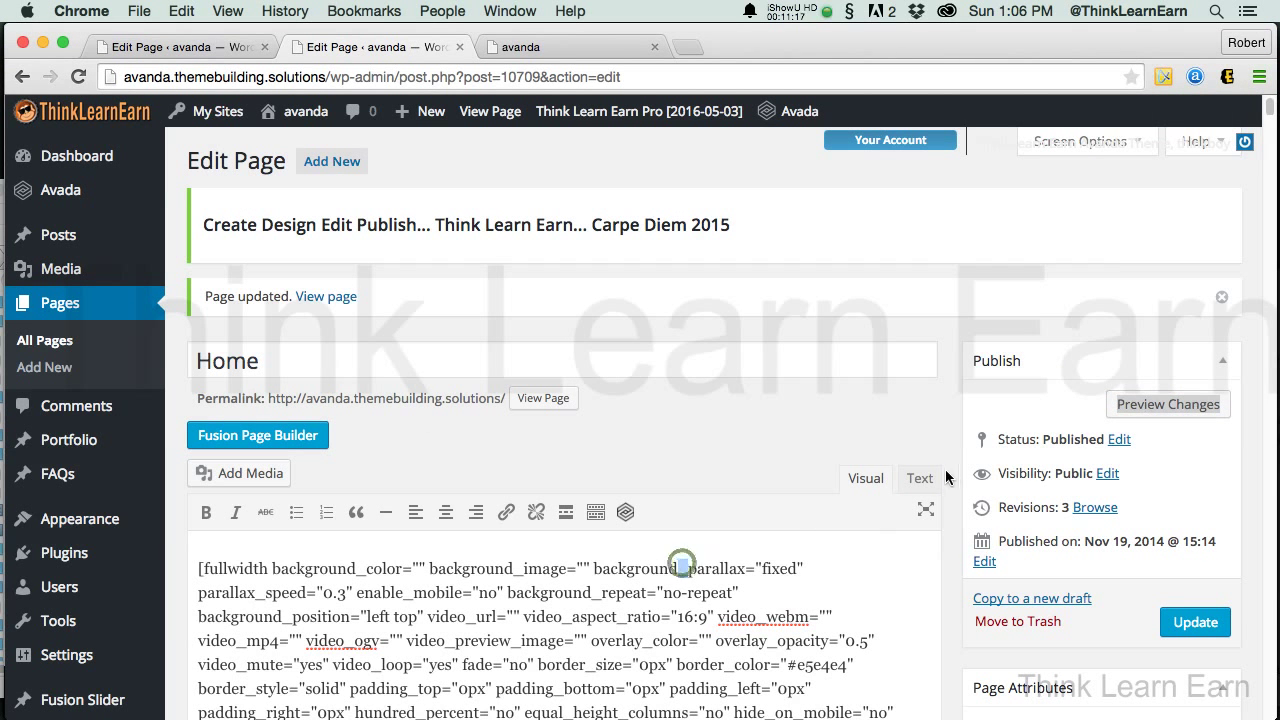
click(878, 480)
key(super+f)
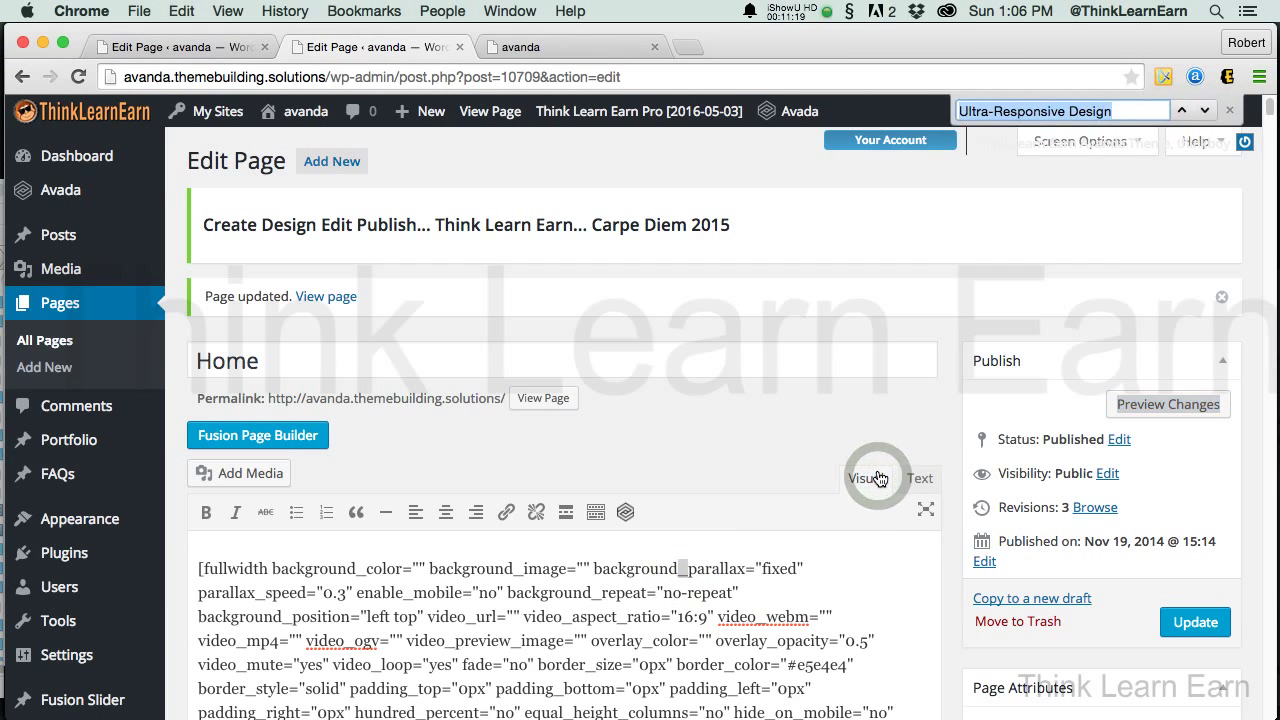
key(Return)
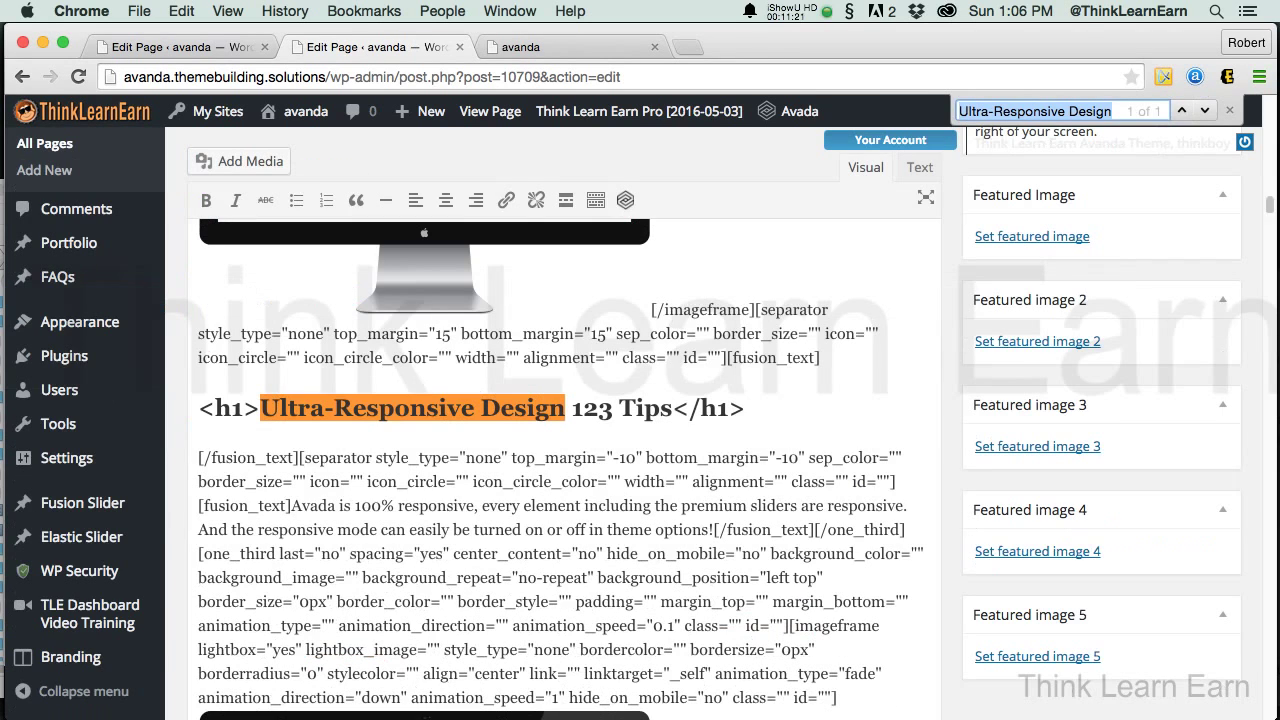
click(675, 480)
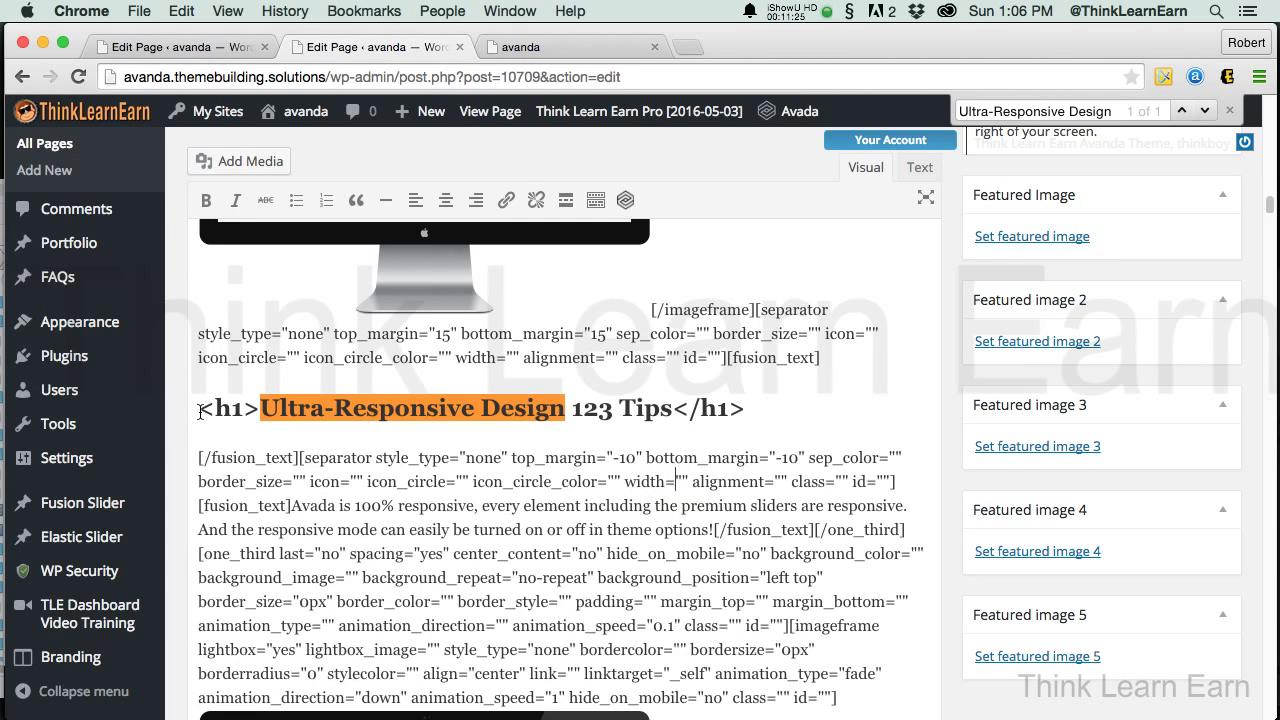
drag(203, 408, 258, 408)
key(super+c)
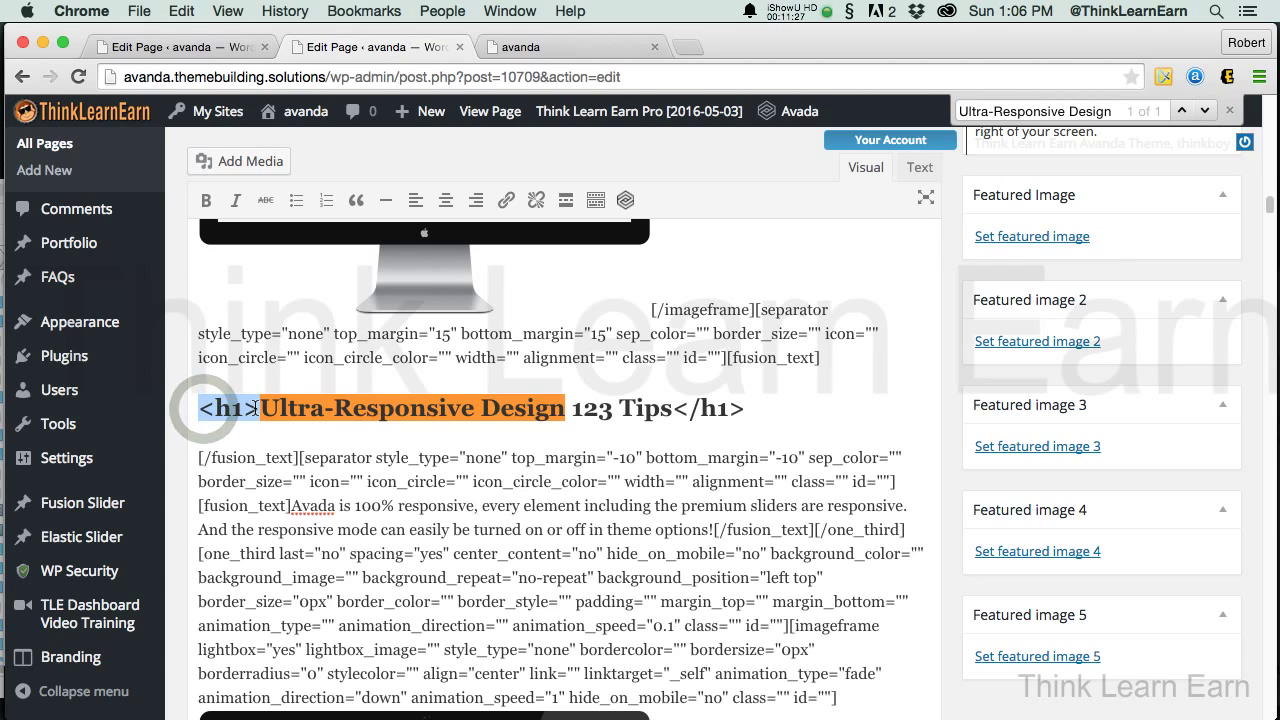
key(BackSpace)
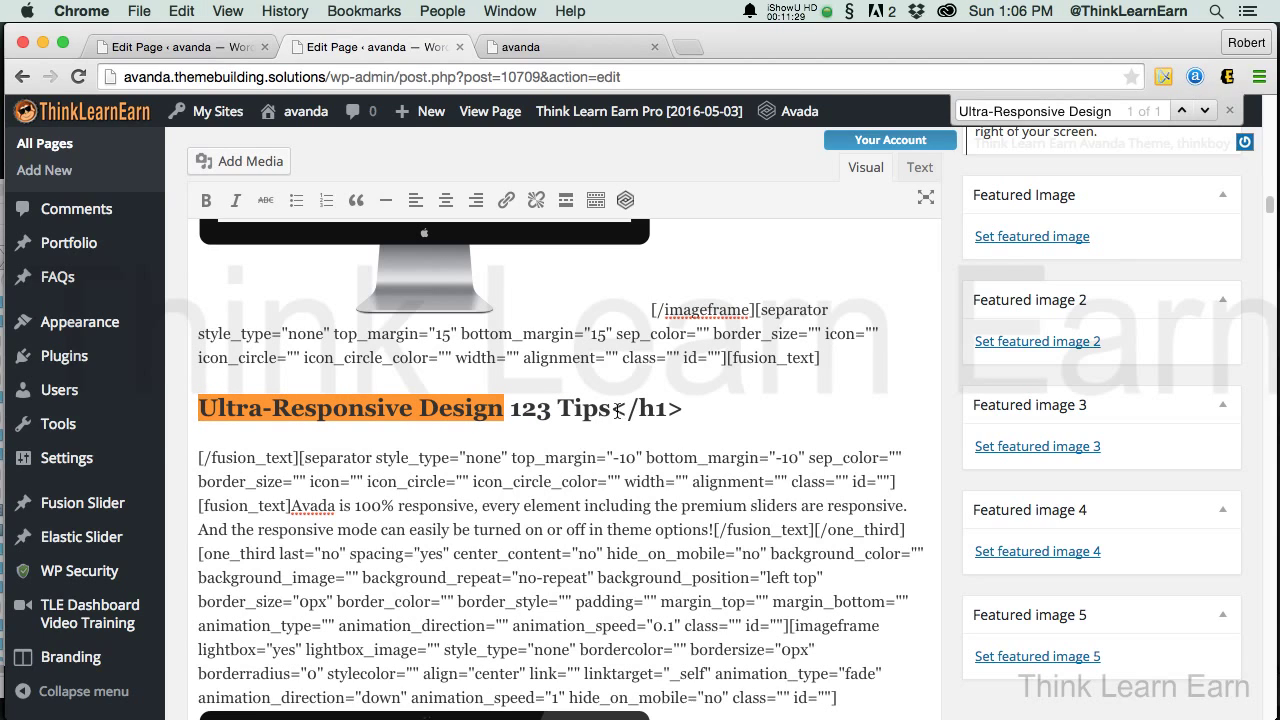
drag(613, 408, 705, 406)
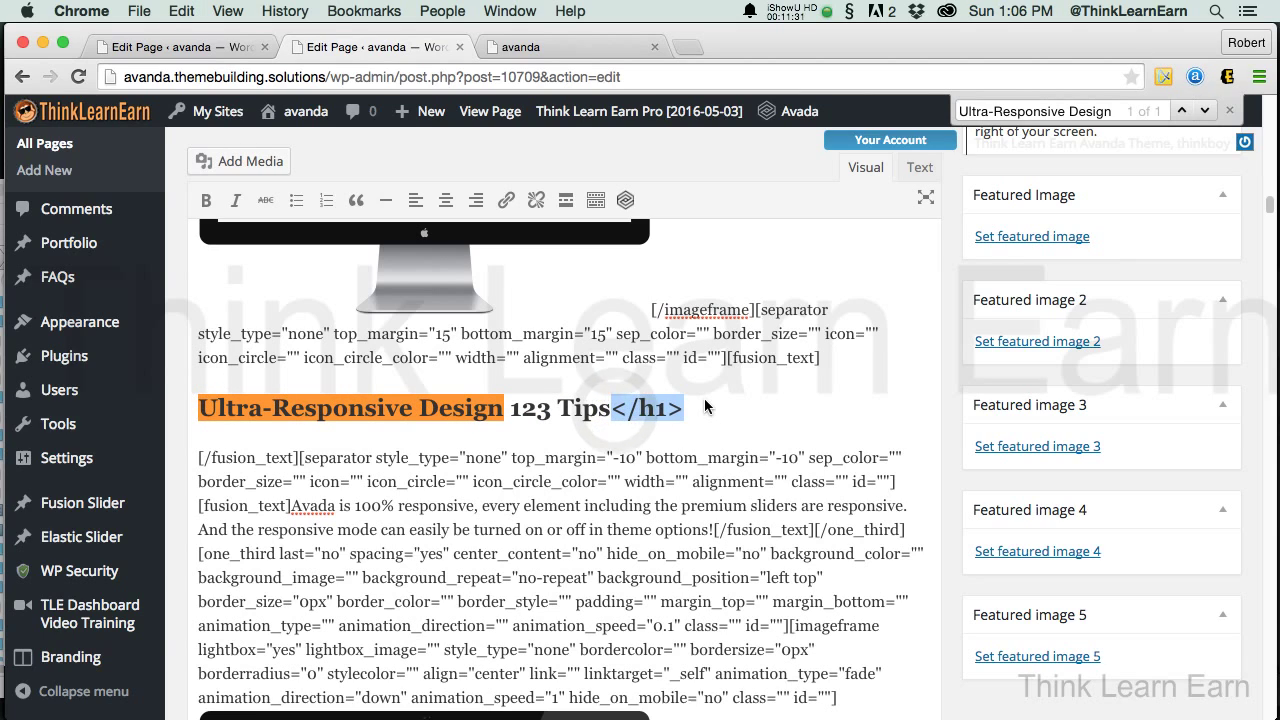
key(BackSpace)
Switch the content to Text mode and find "Ultra-Responsive Design" to inspect the heading's HTML markup.
click(920, 167)
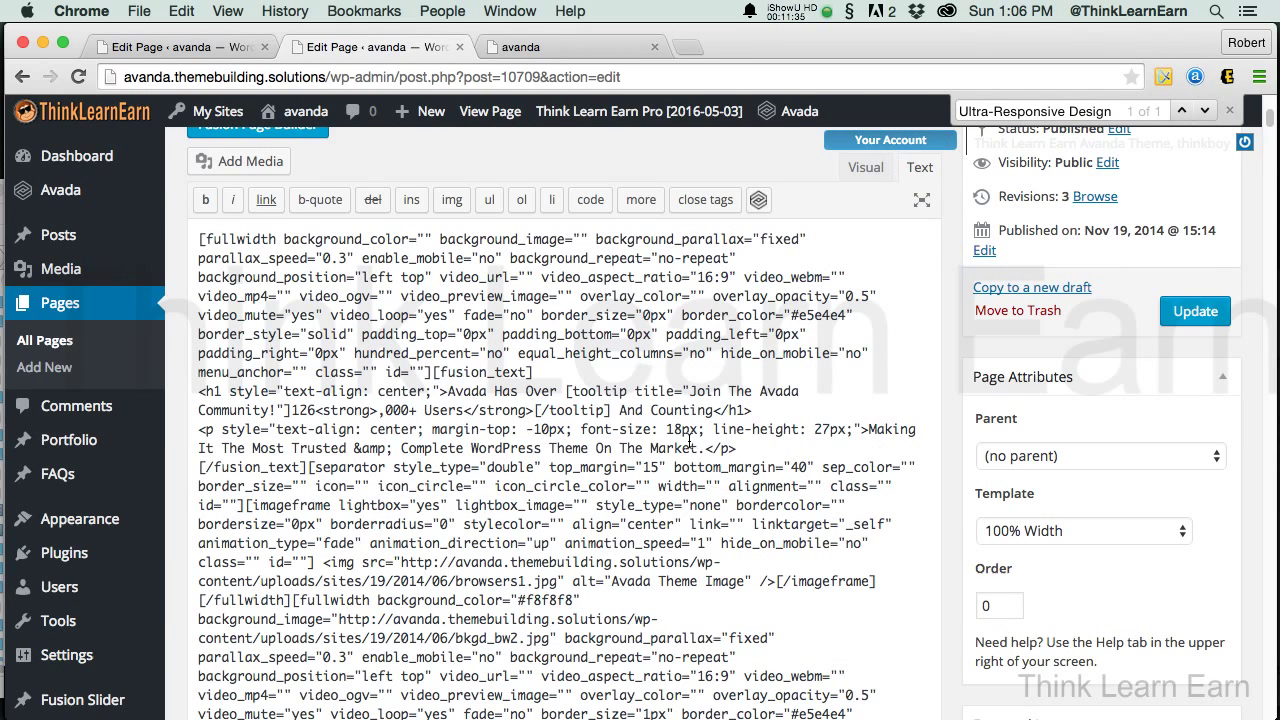
key(super+f)
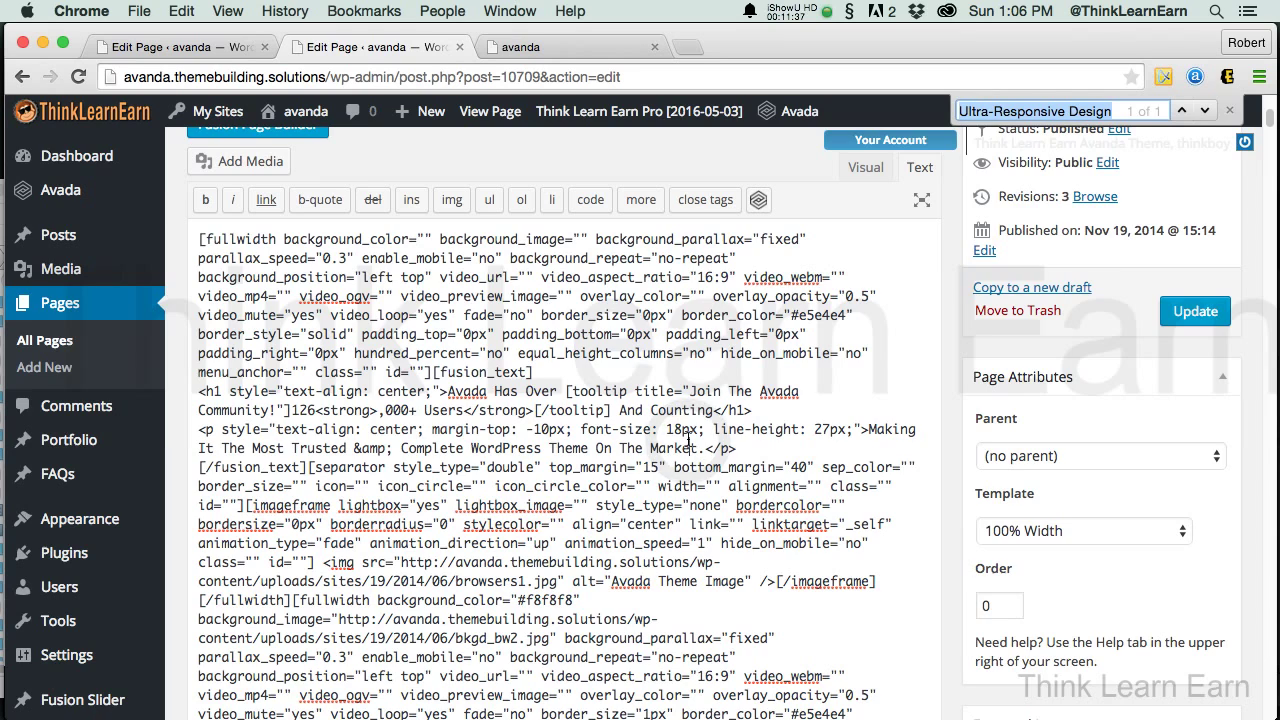
key(Return)
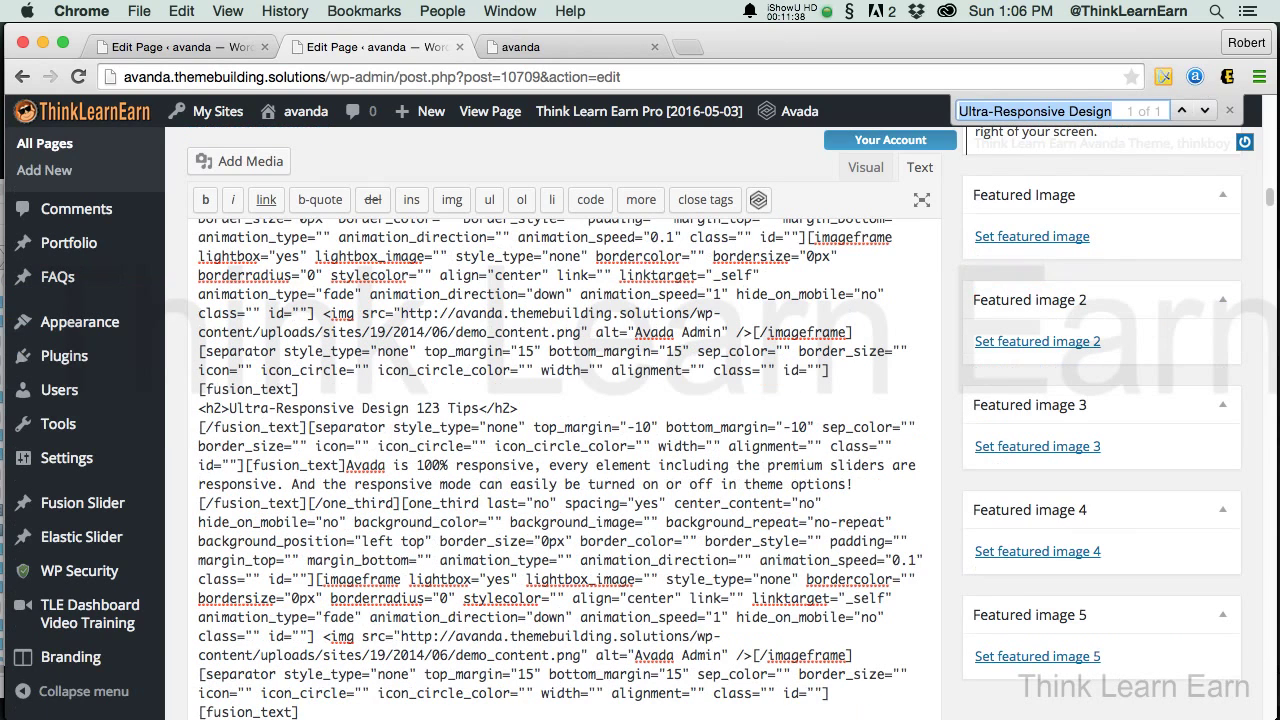
Search the page's HTML code for the <h1> tag, restarting from the beginning of the content.
key(super+v)
click(680, 453)
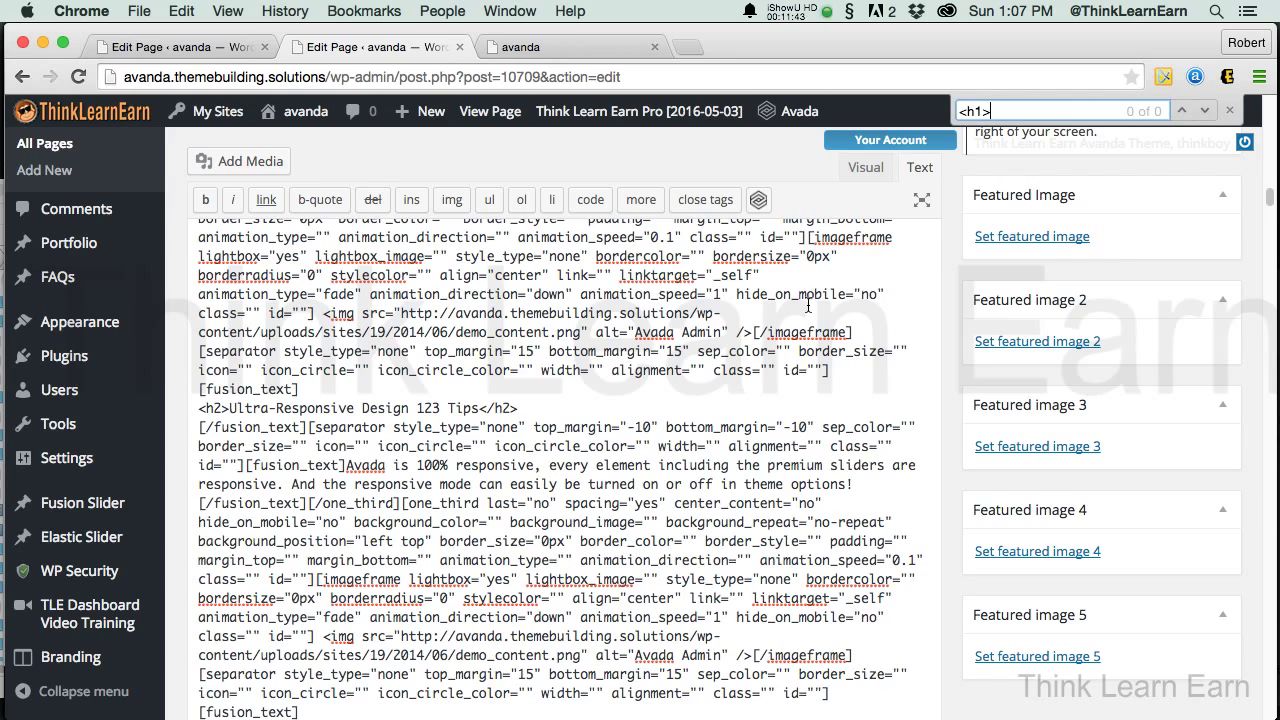
key(super+Up)
key(super+f)
key(BackSpace)
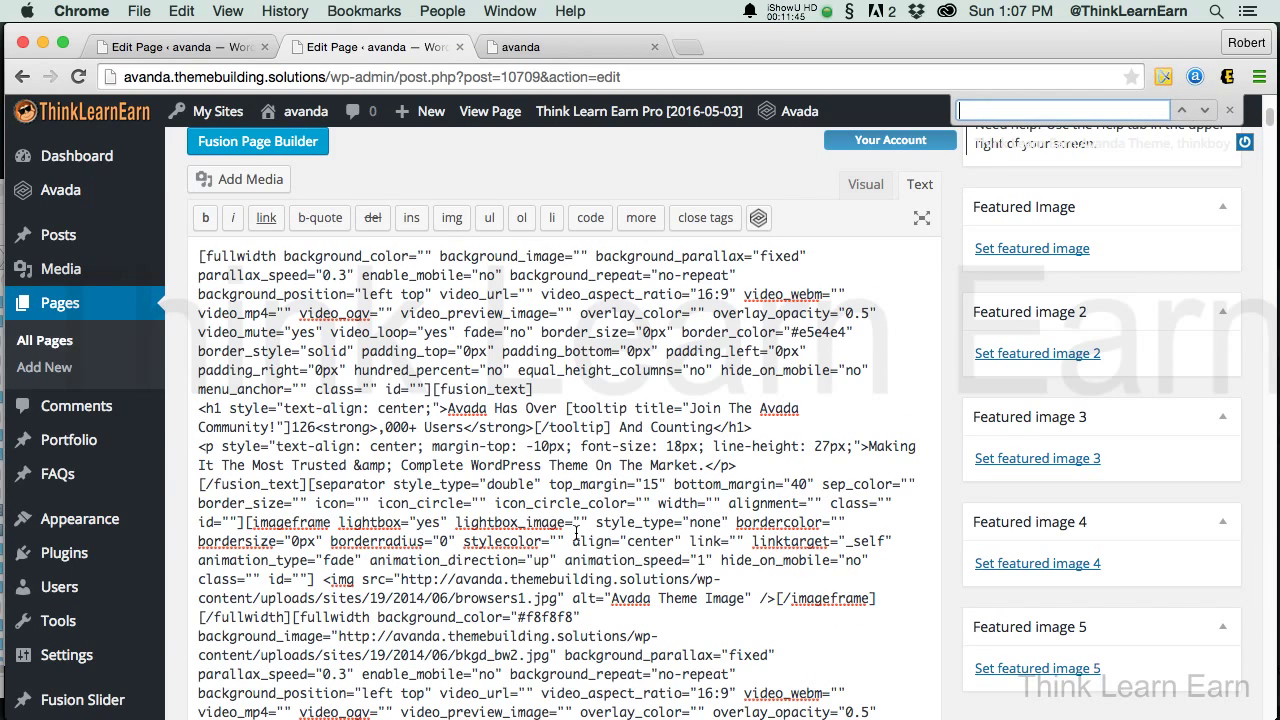
key(super+v)
Check the "Ultra-Responsive Design 123 Tips" block on the live Home page and return to the Home page editor's content.
key(super+alt+Right)
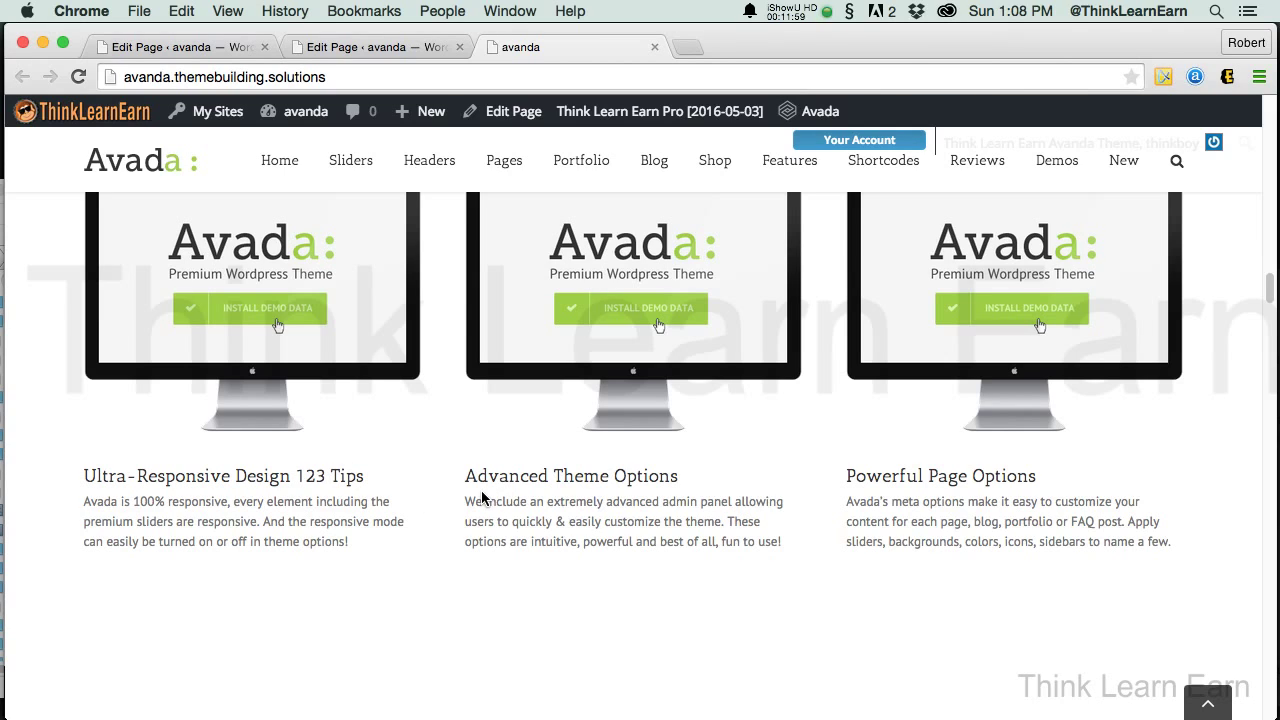
click(403, 53)
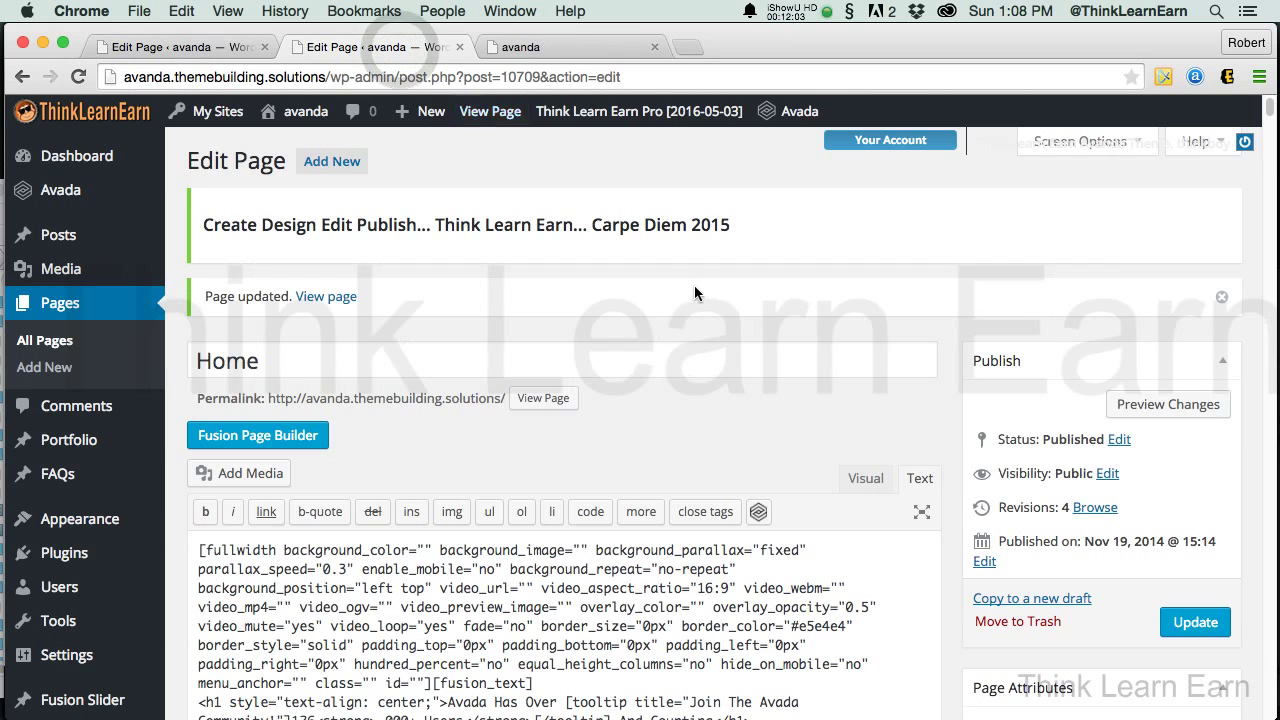
click(641, 567)
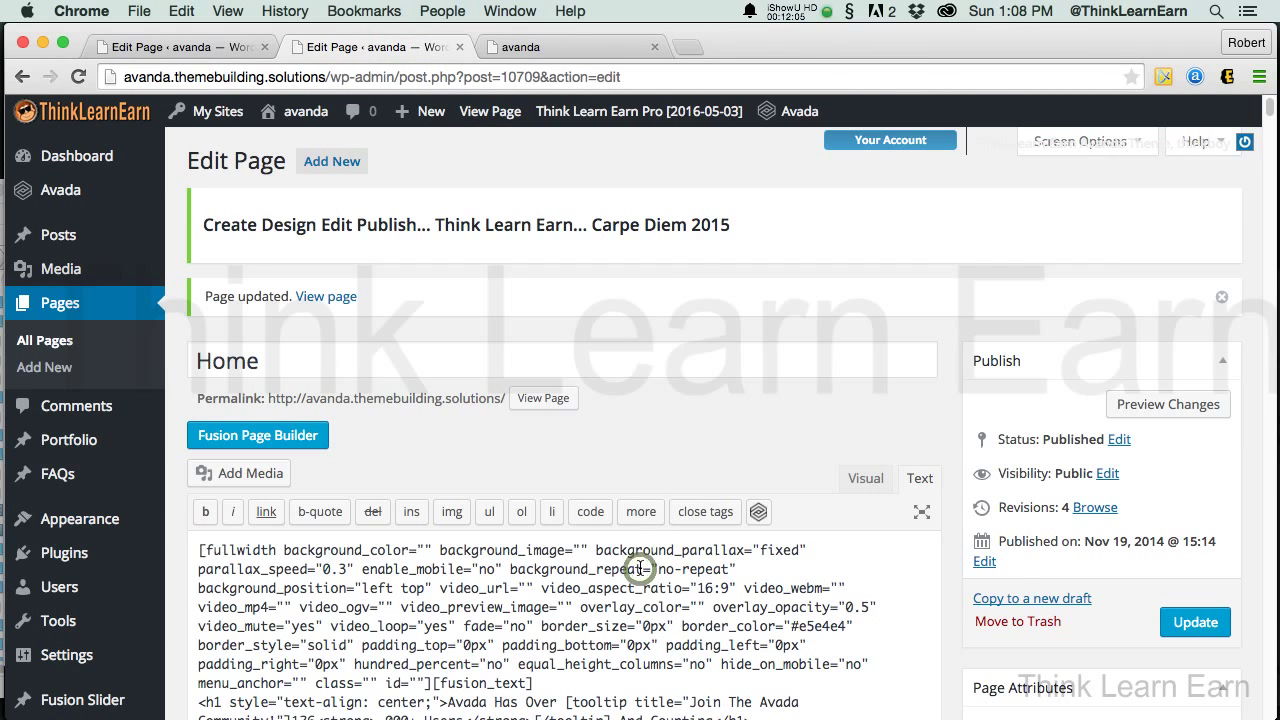